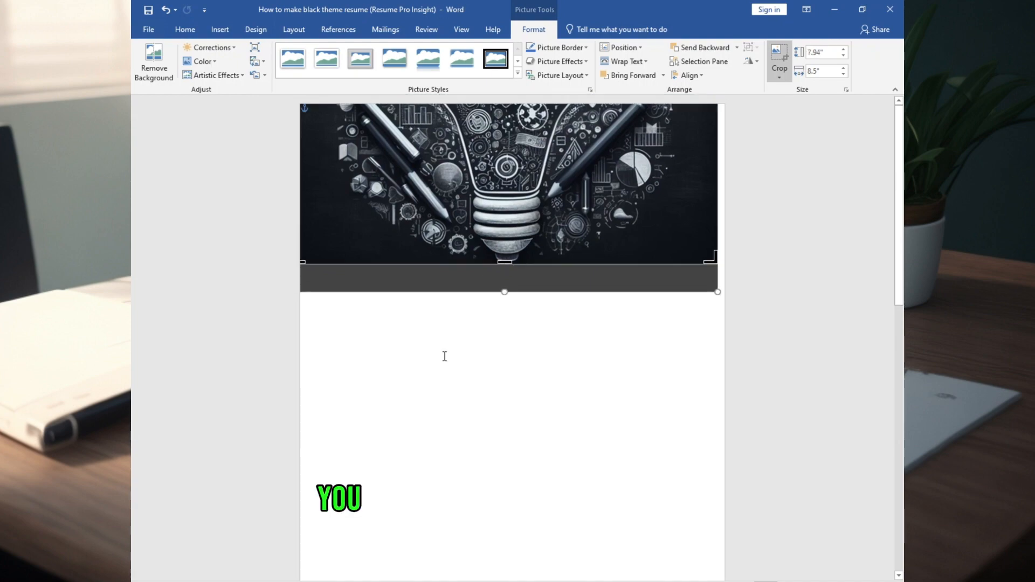
Crop the lightbulb picture, enlarge it from the corner and move it to the page top
{"action": "left_click", "coordinate": [444, 356]}
{"action": "left_click", "coordinate": [521, 207]}
{"action": "left_click_drag", "start_coordinate": [719, 263], "coordinate": [803, 344]}
{"action": "left_click_drag", "start_coordinate": [499, 253], "coordinate": [462, 192]}
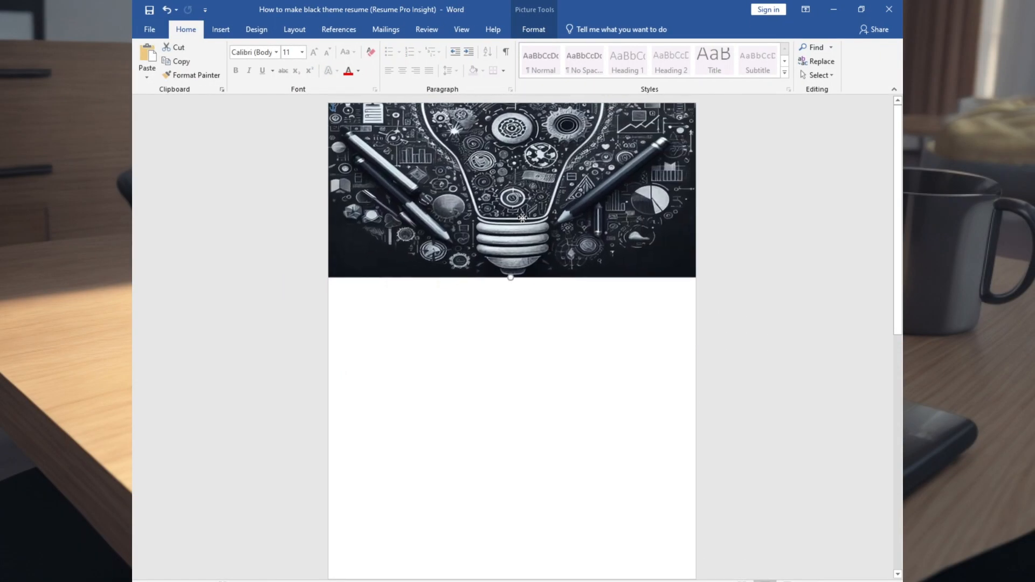
{"action": "scroll", "coordinate": [593, 269], "scroll_direction": "down", "scroll_amount": 1}
{"action": "left_click", "coordinate": [615, 298]}
{"action": "left_click", "coordinate": [221, 29]}
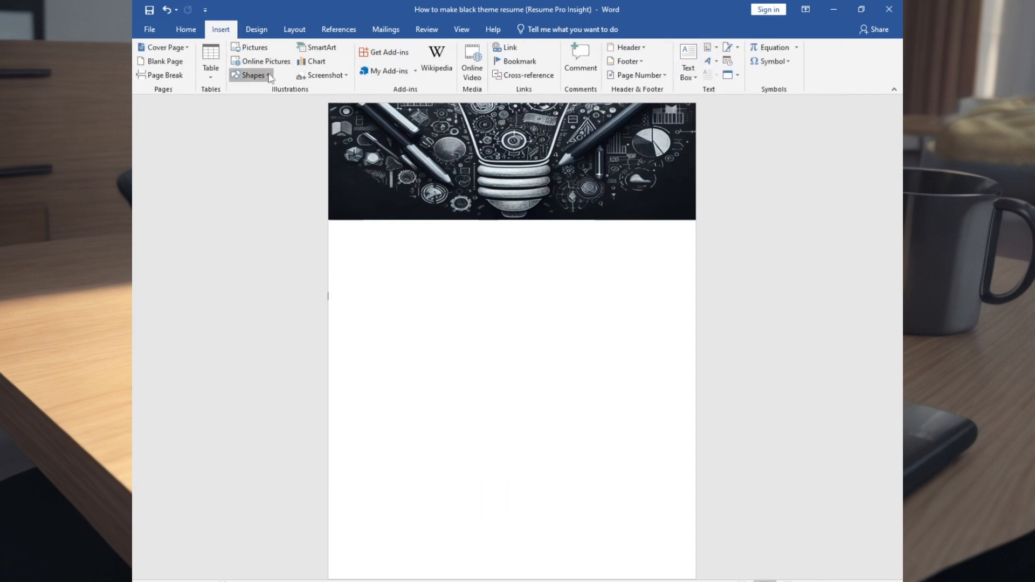
Draw a tall rectangle down the middle of the page
{"action": "left_click", "coordinate": [270, 77]}
{"action": "left_click", "coordinate": [237, 157]}
{"action": "mouse_move", "coordinate": [467, 165]}
{"action": "left_mouse_down"}
{"action": "mouse_move", "coordinate": [582, 411]}
{"action": "mouse_move", "coordinate": [577, 574]}
{"action": "left_mouse_up"}
{"action": "double_click", "coordinate": [843, 52]}
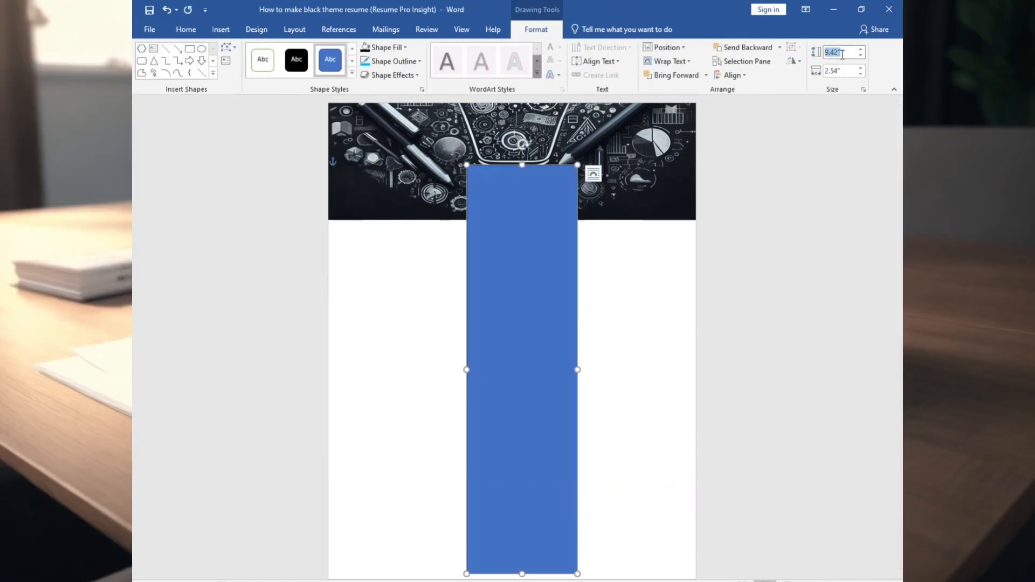
Fill the rectangle with dark navy RGB 0,48,72 and remove its outline
{"action": "right_click", "coordinate": [504, 199]}
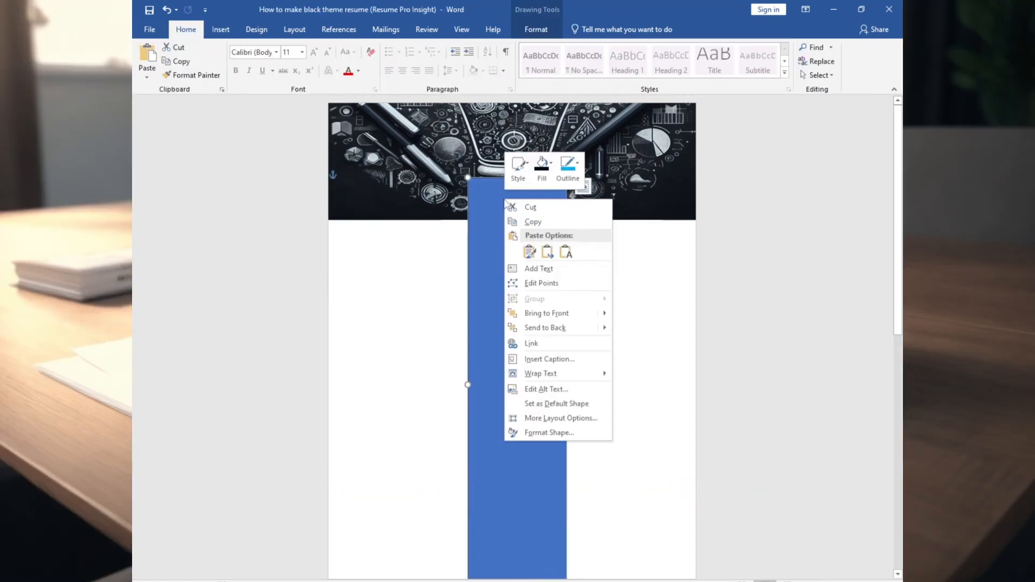
{"action": "left_click", "coordinate": [555, 171]}
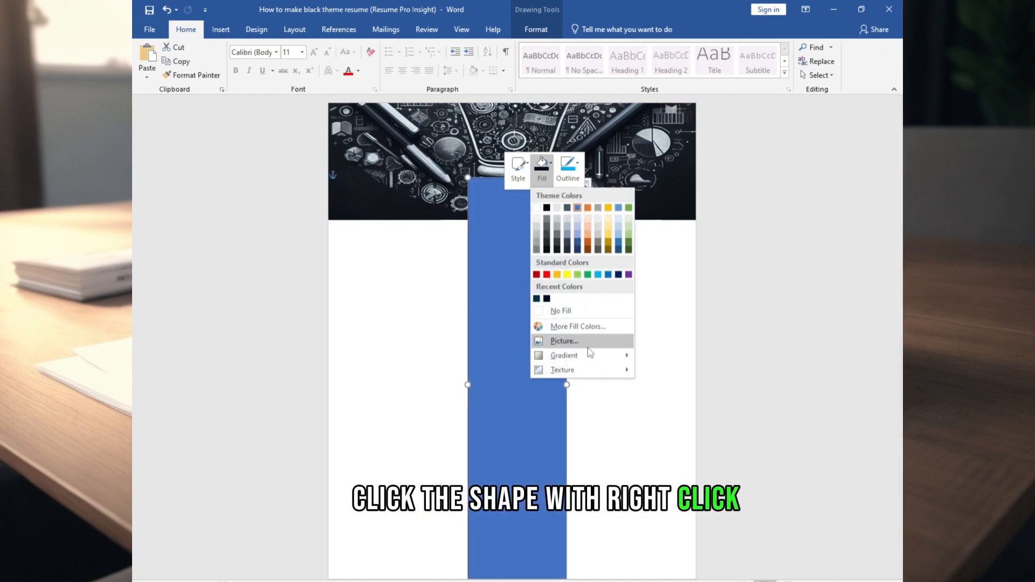
{"action": "mouse_move", "coordinate": [593, 367]}
{"action": "left_click", "coordinate": [571, 326]}
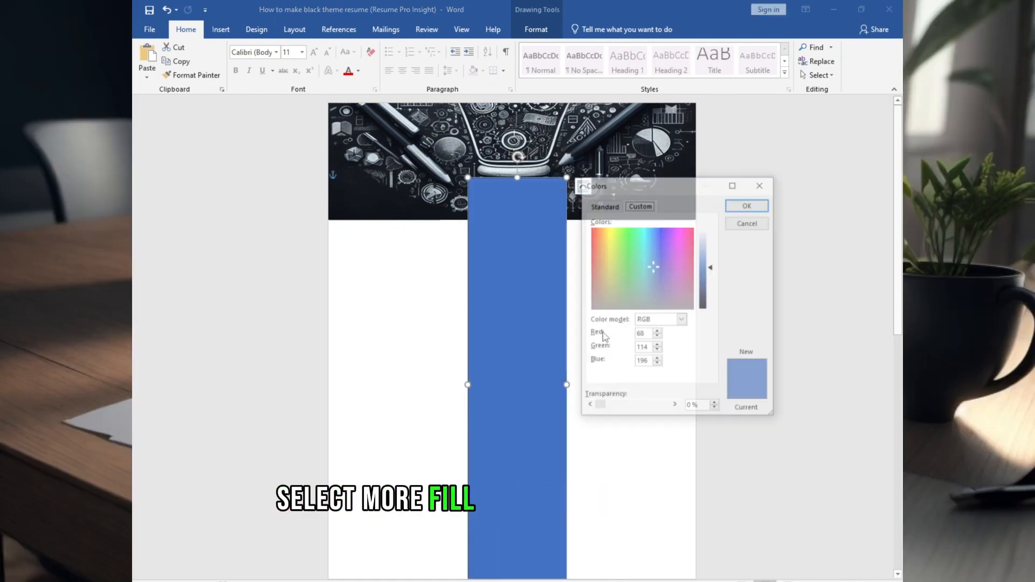
{"action": "type", "text": "48"}
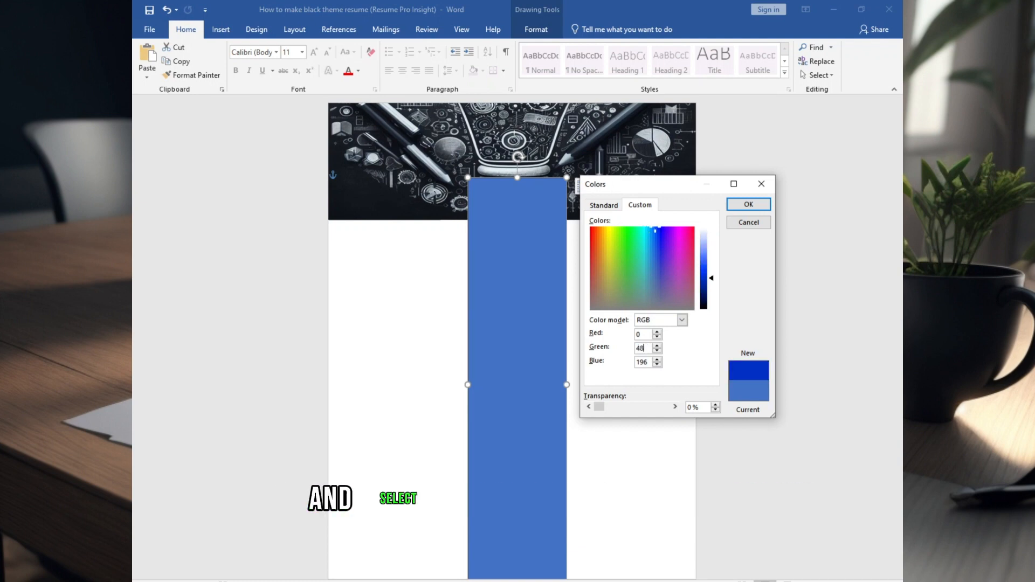
{"action": "left_click", "coordinate": [748, 204]}
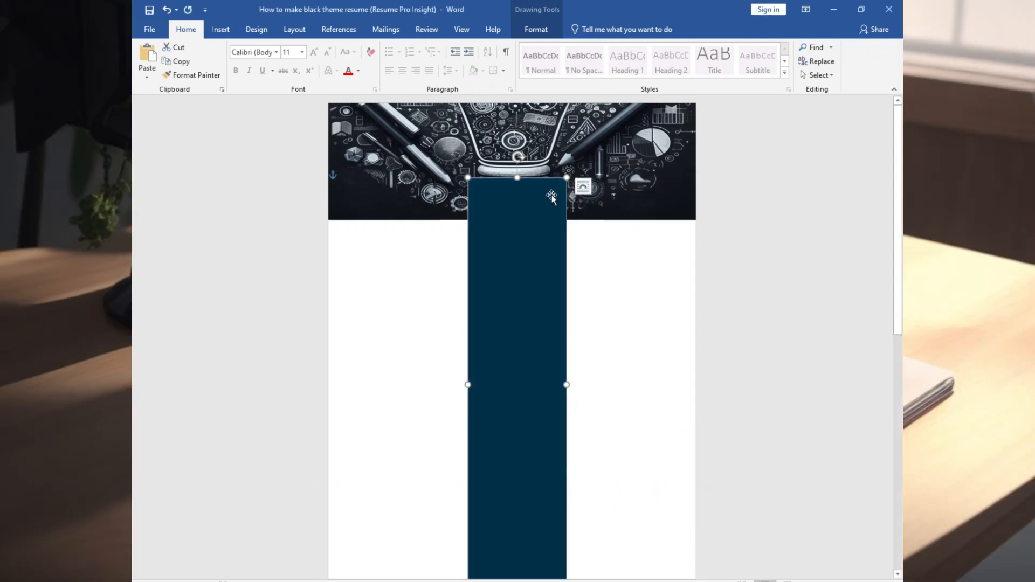
{"action": "right_click", "coordinate": [537, 191]}
{"action": "left_click", "coordinate": [601, 156]}
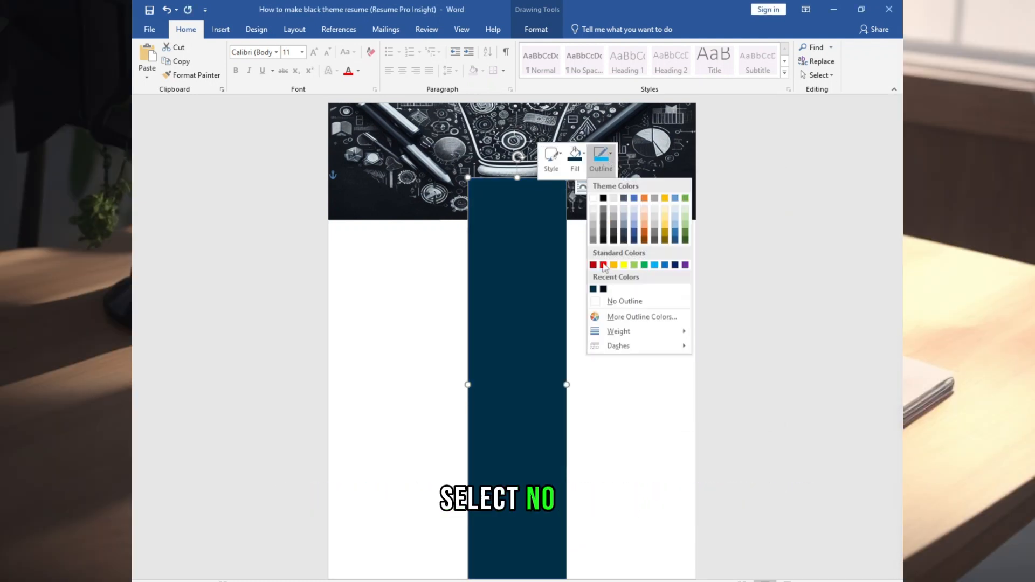
{"action": "left_click", "coordinate": [608, 301]}
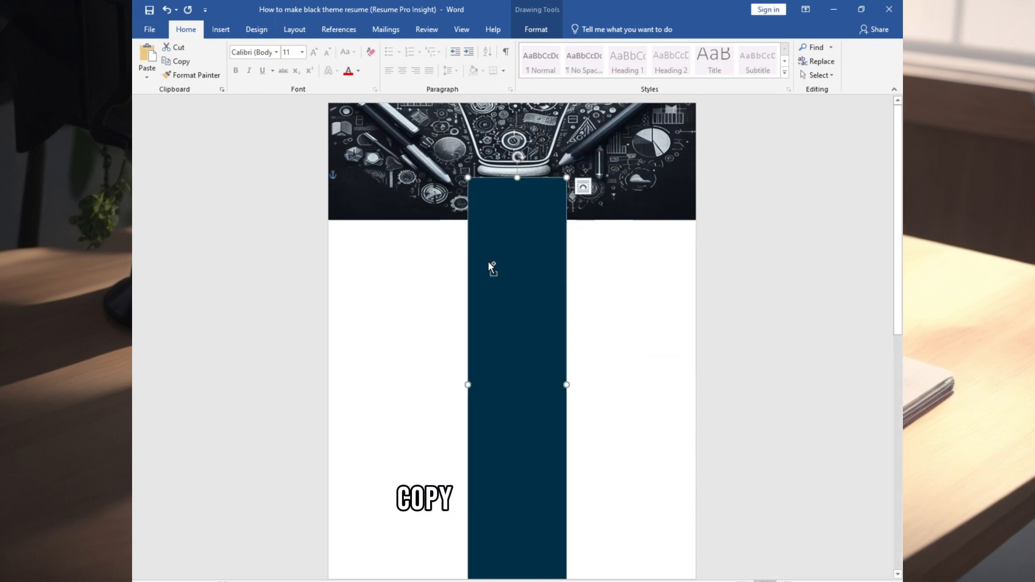
Duplicate the rectangle to the right and left and size the copies against the centre column
{"action": "left_click_drag", "start_coordinate": [489, 263], "coordinate": [644, 300]}
{"action": "left_click_drag", "start_coordinate": [656, 324], "coordinate": [388, 326]}
{"action": "left_click_drag", "start_coordinate": [426, 418], "coordinate": [468, 418]}
{"action": "scroll", "coordinate": [485, 399], "scroll_direction": "down", "scroll_amount": 5}
{"action": "scroll", "coordinate": [566, 372], "scroll_direction": "up", "scroll_amount": 3}
{"action": "left_click", "coordinate": [620, 351]}
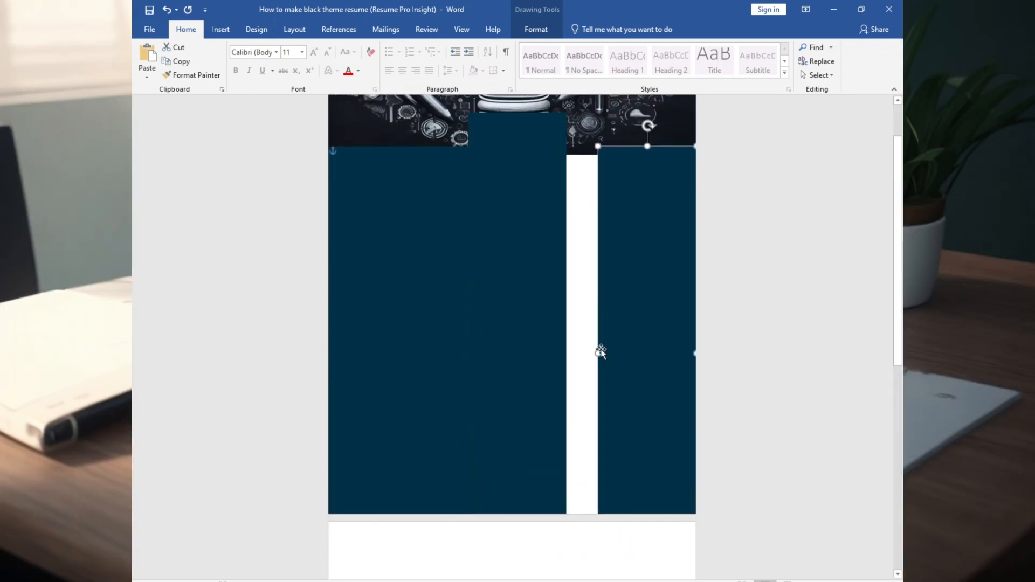
{"action": "left_click_drag", "start_coordinate": [598, 353], "coordinate": [565, 353]}
{"action": "scroll", "coordinate": [566, 353], "scroll_direction": "up", "scroll_amount": 2}
Bring the header picture and the middle rectangle to the front
{"action": "right_click", "coordinate": [596, 178]}
{"action": "left_click", "coordinate": [631, 299]}
{"action": "right_click", "coordinate": [485, 258]}
{"action": "left_click", "coordinate": [520, 380]}
{"action": "left_click", "coordinate": [639, 356]}
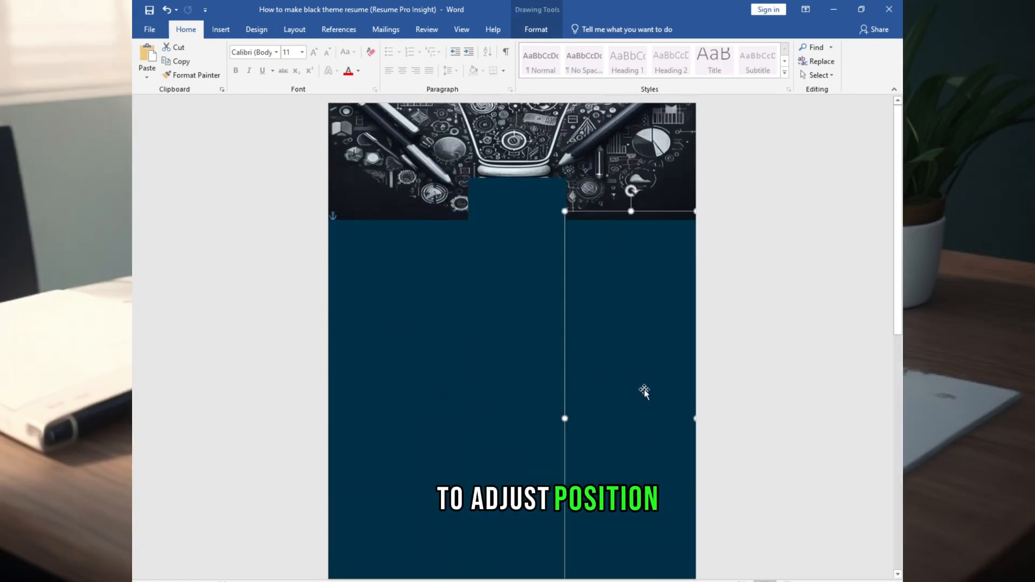
Recolour the right rectangle near-black, RGB 0,12,24
{"action": "right_click", "coordinate": [646, 274]}
{"action": "left_click", "coordinate": [684, 240]}
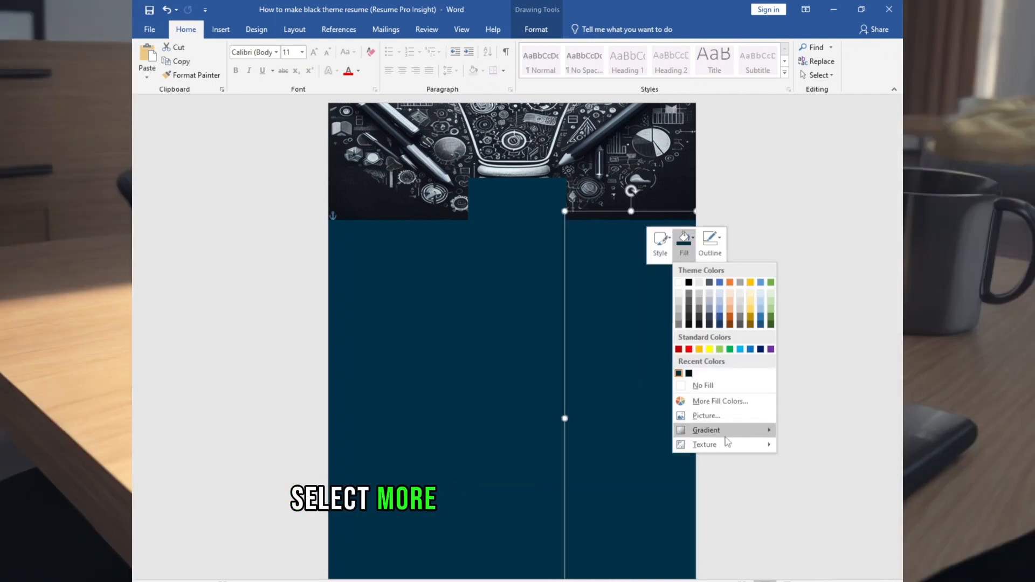
{"action": "left_click", "coordinate": [717, 401]}
{"action": "double_click", "coordinate": [641, 349]}
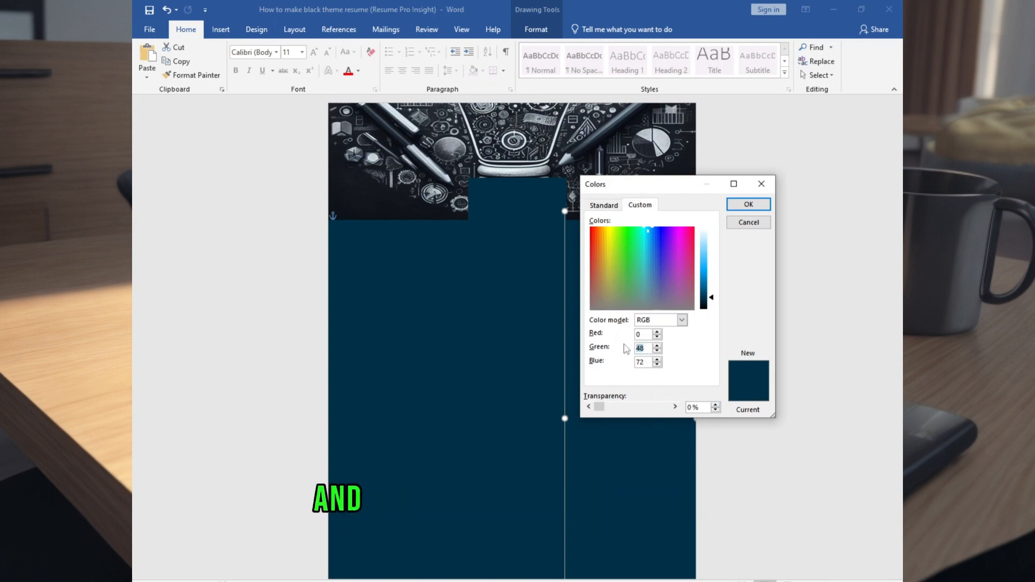
{"action": "type", "text": "12"}
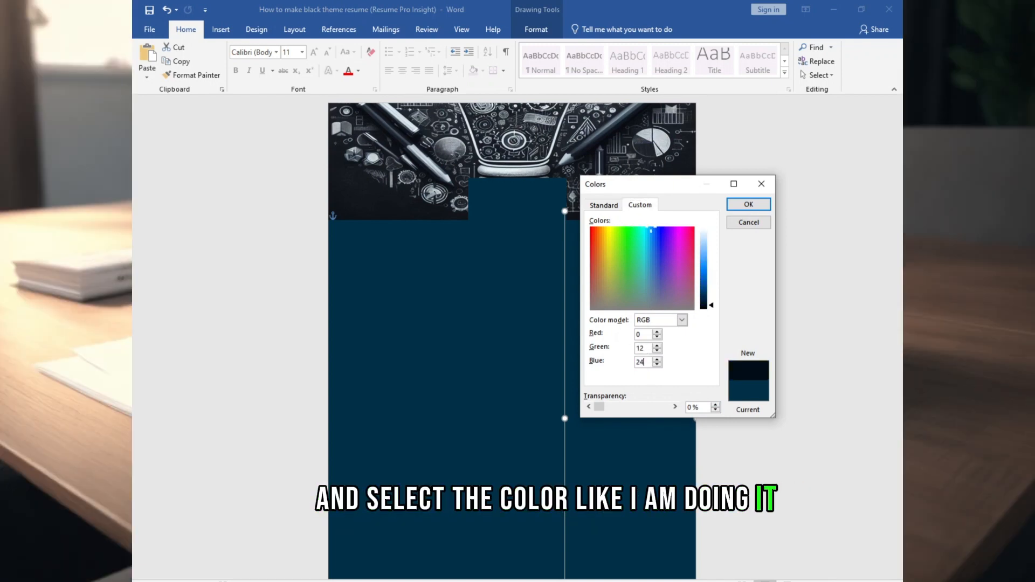
{"action": "left_click", "coordinate": [748, 205]}
Apply the same near-black colour to the left rectangle
{"action": "right_click", "coordinate": [386, 265]}
{"action": "left_click", "coordinate": [424, 240]}
{"action": "left_click", "coordinate": [418, 371]}
{"action": "left_click", "coordinate": [522, 240]}
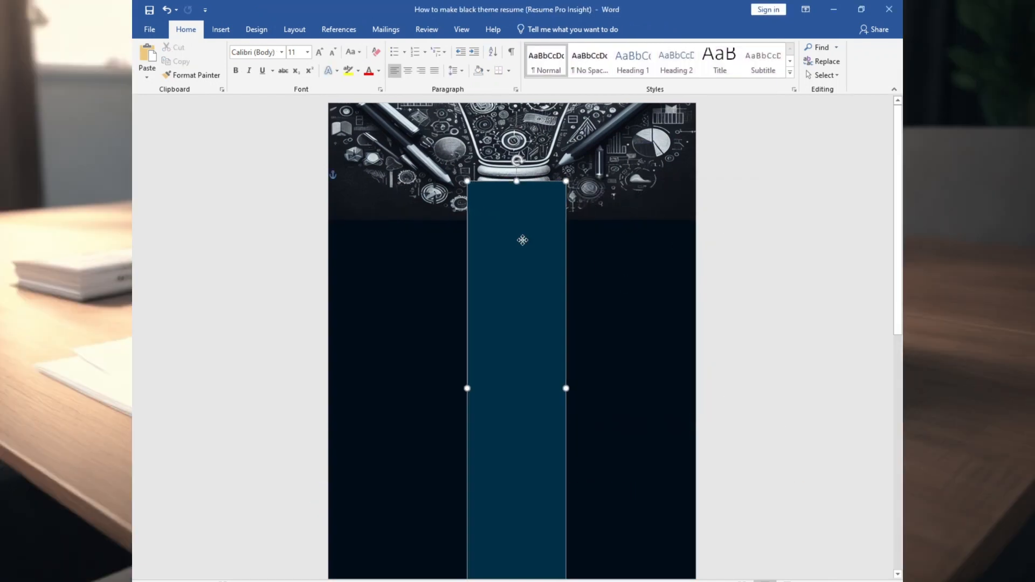
{"action": "left_click", "coordinate": [416, 241]}
{"action": "right_click", "coordinate": [412, 240]}
{"action": "left_click", "coordinate": [418, 293]}
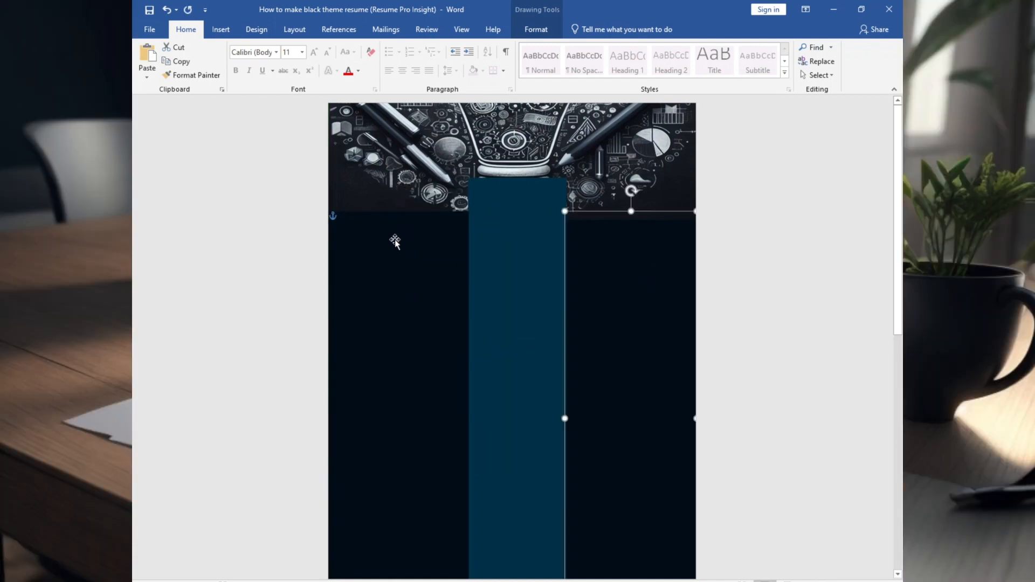
Adjust the side panels' stacking order and nudge the header picture slightly upward
{"action": "right_click", "coordinate": [395, 241]}
{"action": "left_click", "coordinate": [531, 369]}
{"action": "right_click", "coordinate": [617, 266]}
{"action": "mouse_move", "coordinate": [674, 379]}
{"action": "left_click", "coordinate": [753, 396]}
{"action": "left_click_drag", "start_coordinate": [629, 209], "coordinate": [628, 204]}
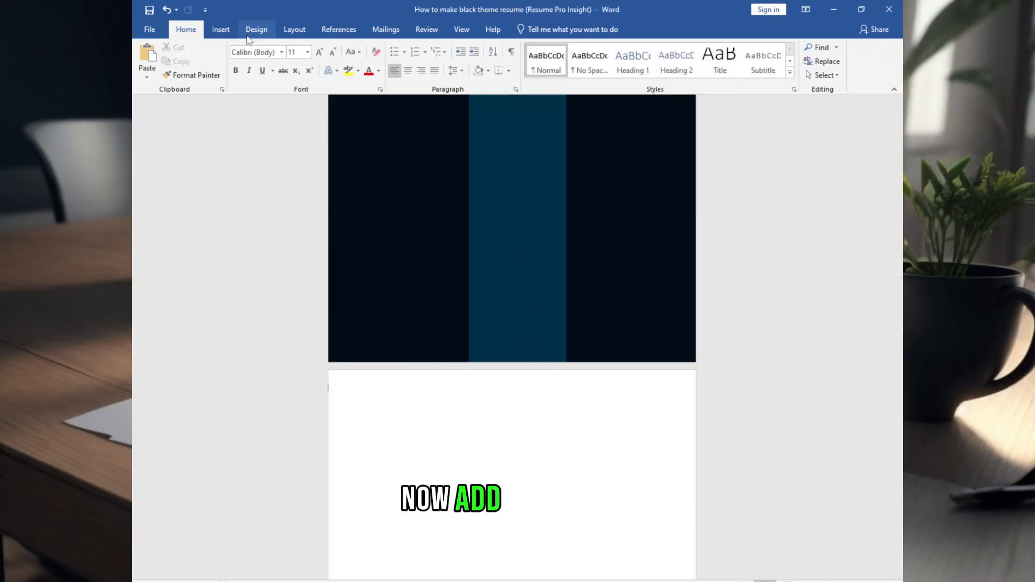
{"action": "left_click", "coordinate": [221, 29]}
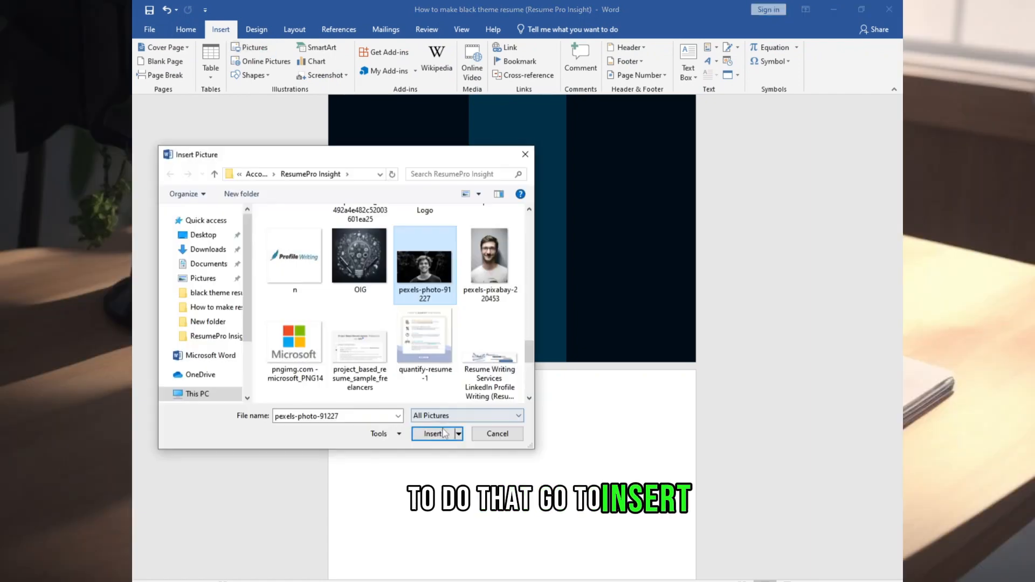
Insert the portrait photo and crop its top, left and right edges
{"action": "left_click", "coordinate": [440, 494]}
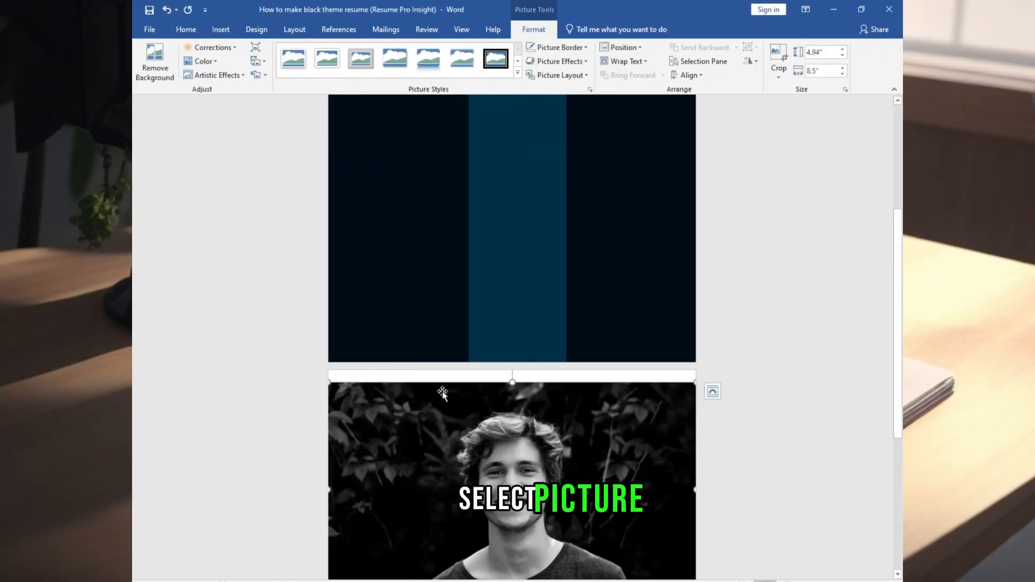
{"action": "left_click", "coordinate": [779, 79]}
{"action": "left_click", "coordinate": [794, 91]}
{"action": "left_click_drag", "start_coordinate": [512, 233], "coordinate": [512, 258]}
{"action": "left_click_drag", "start_coordinate": [330, 326], "coordinate": [407, 328]}
{"action": "left_click_drag", "start_coordinate": [617, 325], "coordinate": [554, 324]}
{"action": "left_click", "coordinate": [644, 305]}
Crop the photo to a hexagon shape and shrink it to a small size
{"action": "left_click", "coordinate": [526, 301]}
{"action": "left_click", "coordinate": [779, 77]}
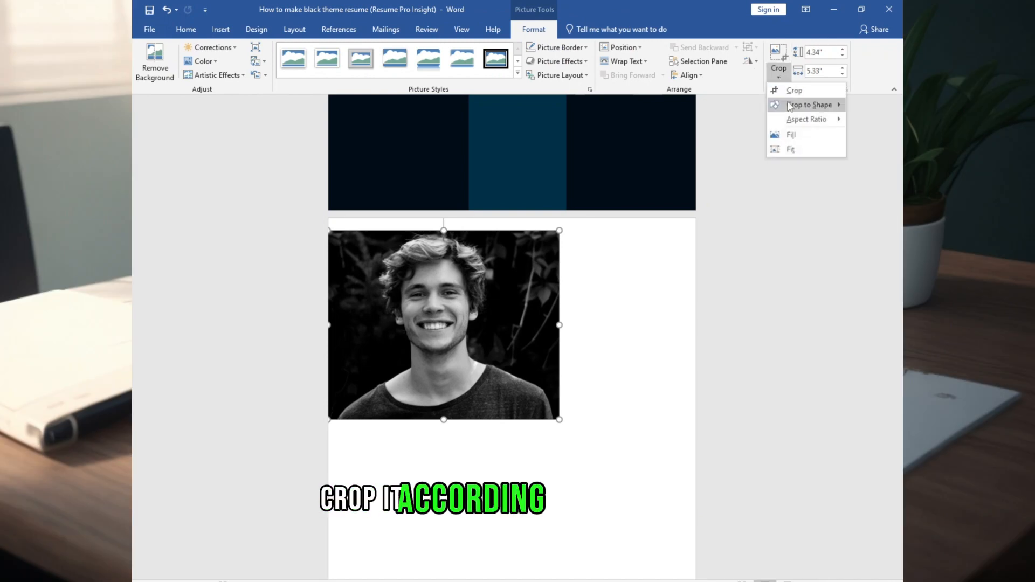
{"action": "mouse_move", "coordinate": [805, 107]}
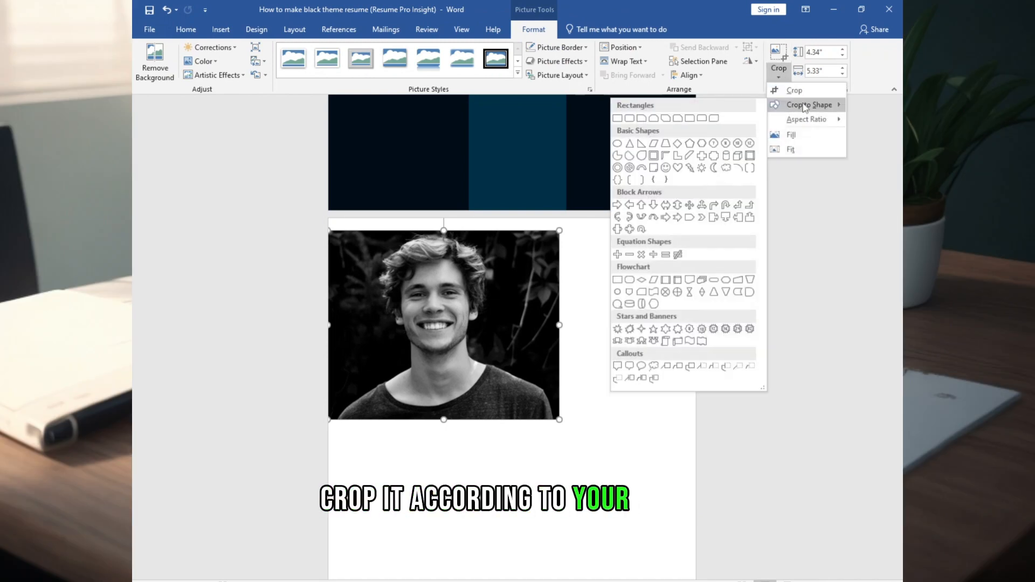
{"action": "left_click", "coordinate": [702, 144]}
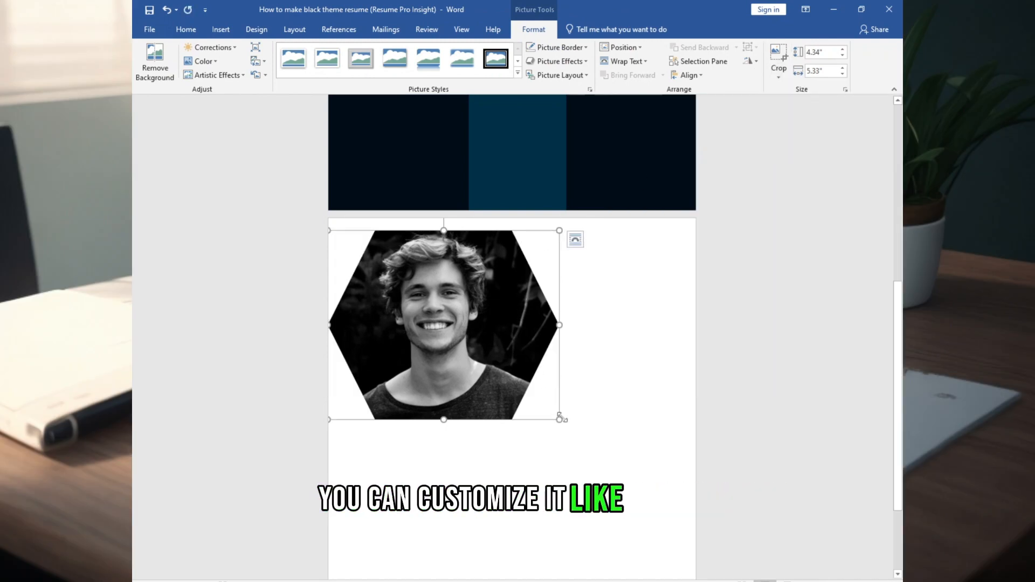
{"action": "left_click_drag", "start_coordinate": [561, 421], "coordinate": [396, 288]}
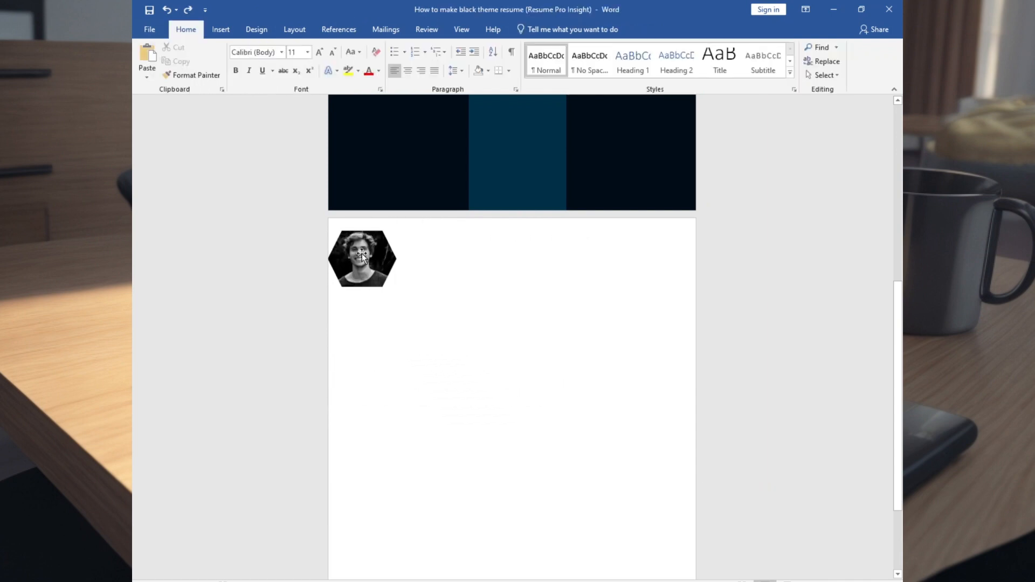
Set the photo to In Front of Text and place it atop the middle column
{"action": "right_click", "coordinate": [361, 254]}
{"action": "mouse_move", "coordinate": [412, 446]}
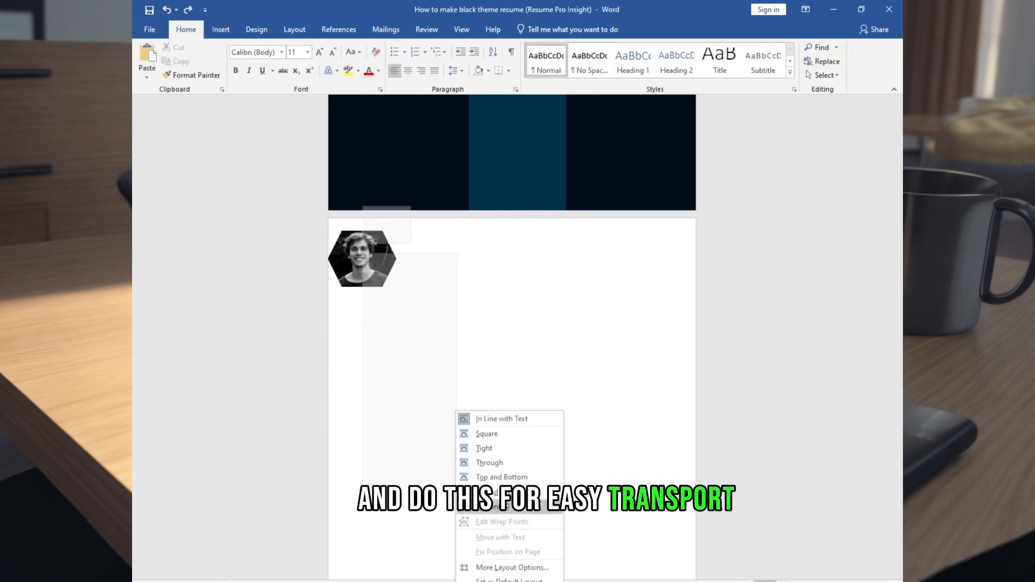
{"action": "left_click", "coordinate": [507, 507]}
{"action": "left_click_drag", "start_coordinate": [377, 274], "coordinate": [527, 169]}
{"action": "scroll", "coordinate": [527, 169], "scroll_direction": "up", "scroll_amount": 8}
{"action": "left_click_drag", "start_coordinate": [511, 532], "coordinate": [591, 122]}
Give the hexagon photo a 4½ pt picture border
{"action": "left_click", "coordinate": [534, 29]}
{"action": "left_click", "coordinate": [558, 47]}
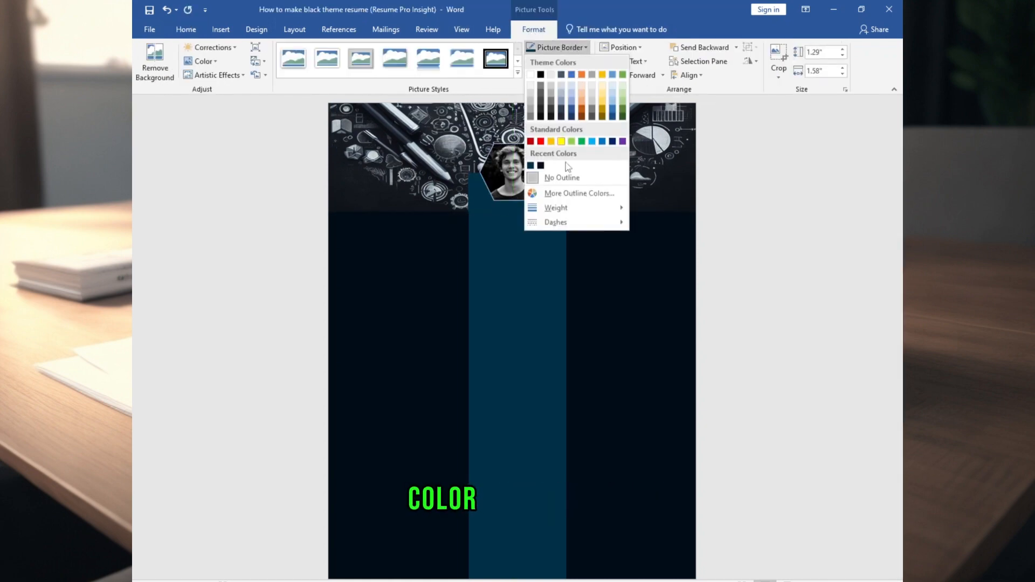
{"action": "mouse_move", "coordinate": [564, 208]}
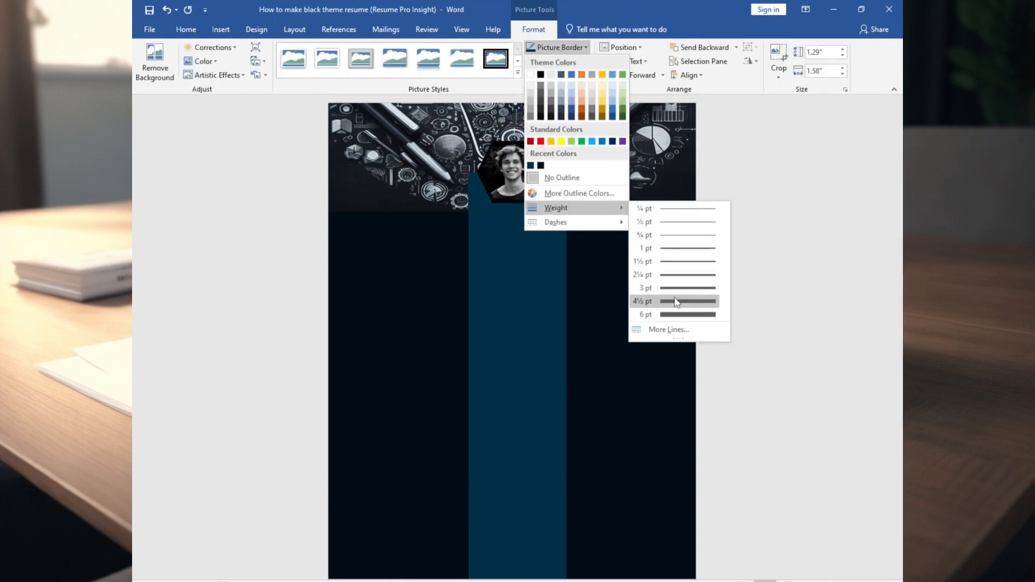
{"action": "left_click", "coordinate": [677, 302]}
{"action": "left_click", "coordinate": [558, 47]}
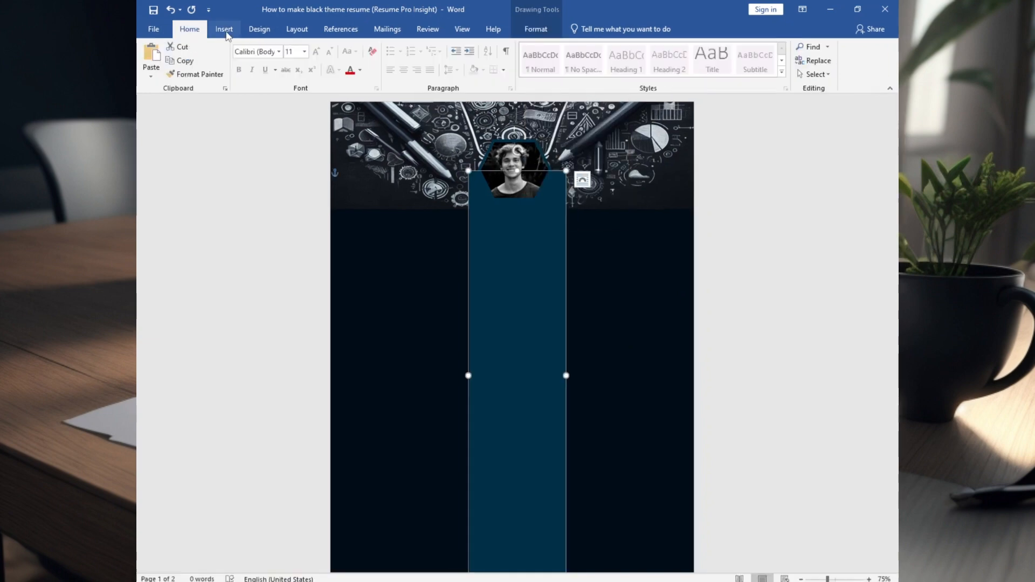
Draw a text box just below the portrait photo
{"action": "left_click", "coordinate": [224, 30]}
{"action": "left_click", "coordinate": [256, 74]}
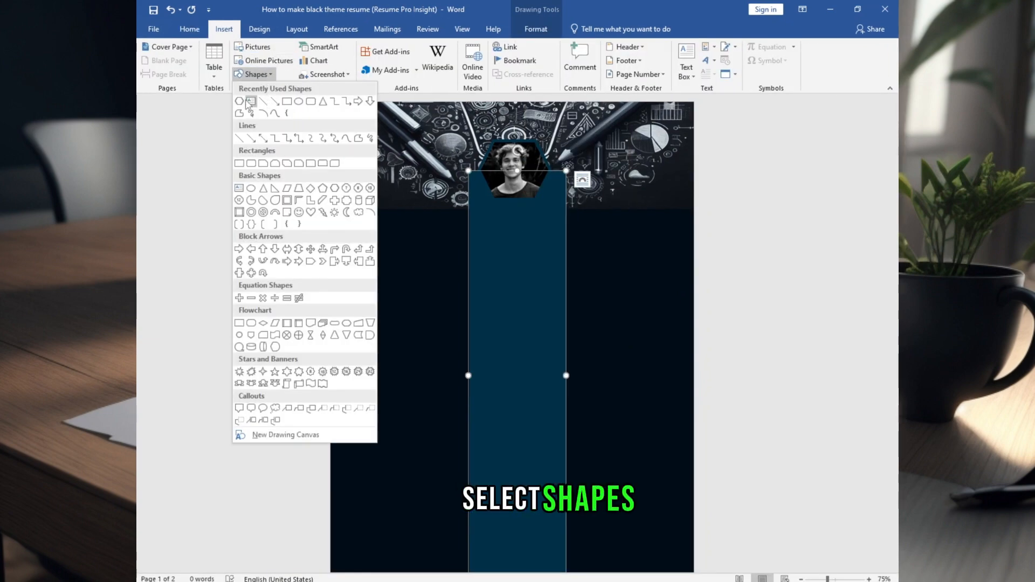
{"action": "left_click", "coordinate": [251, 101]}
{"action": "left_click_drag", "start_coordinate": [545, 257], "coordinate": [546, 258]}
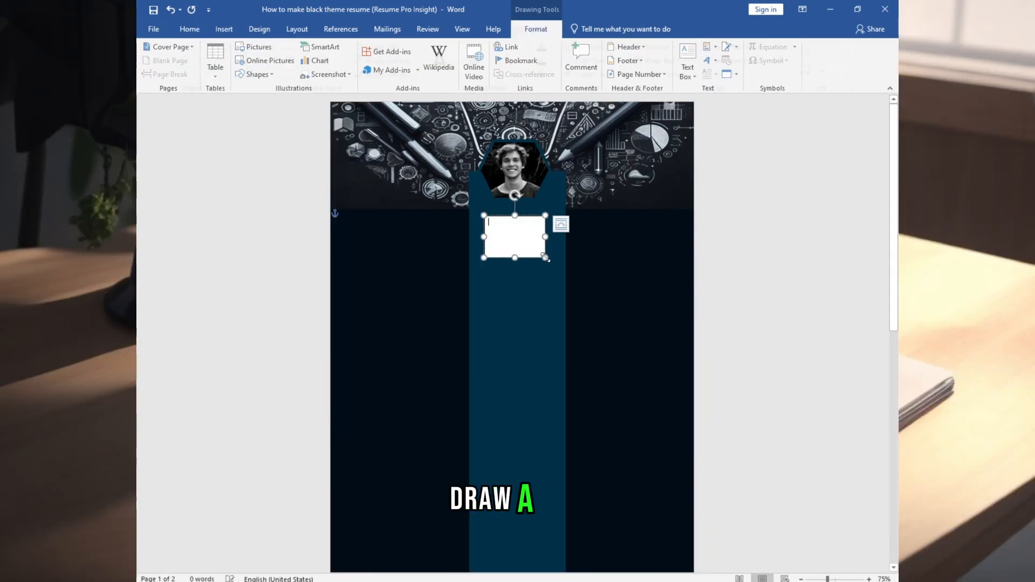
{"action": "left_click", "coordinate": [222, 30]}
{"action": "left_click", "coordinate": [688, 78]}
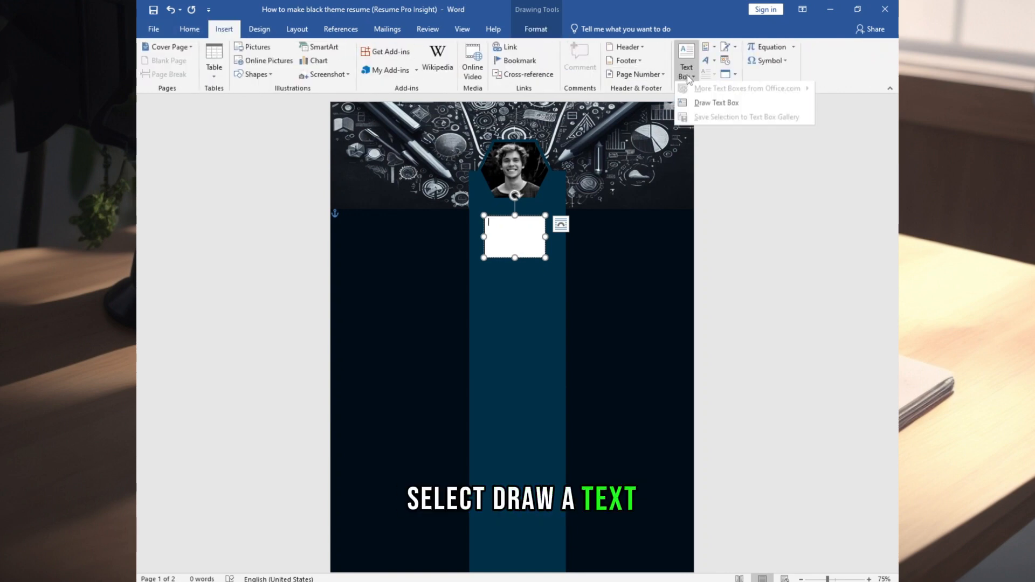
{"action": "left_click", "coordinate": [697, 108]}
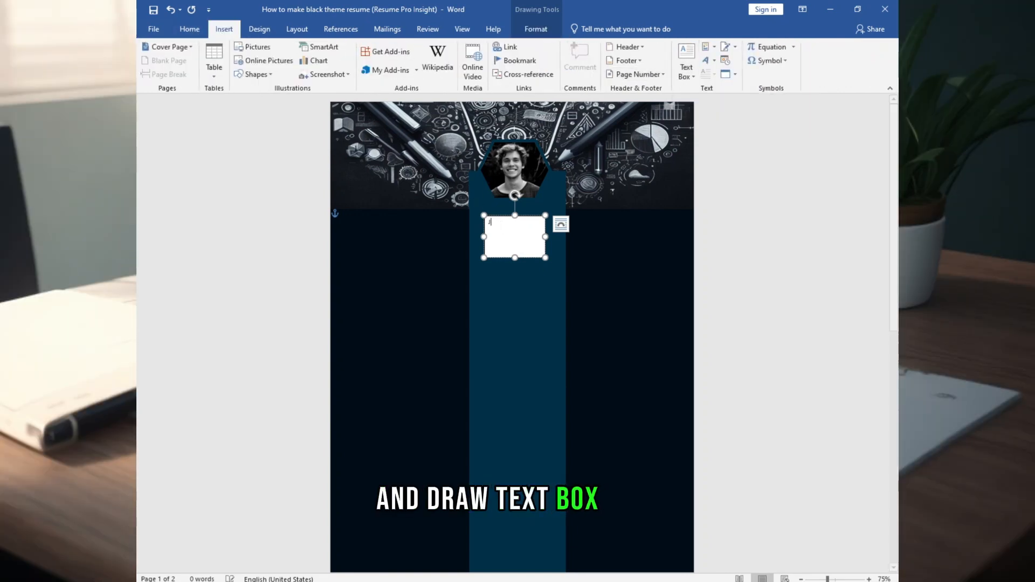
Type the person's name and format it as 30 pt bold Arial
{"action": "type", "text": "Jhon Doe"}
{"action": "key", "text": "ctrl+a"}
{"action": "left_click", "coordinate": [192, 32]}
{"action": "left_click", "coordinate": [310, 52]}
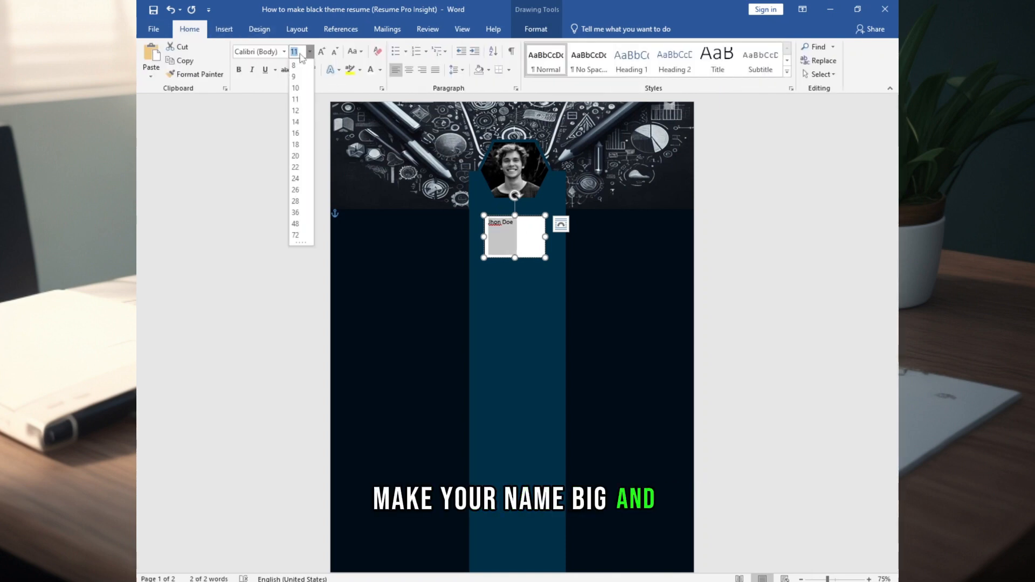
{"action": "type", "text": "30"}
{"action": "key", "text": "Return"}
{"action": "left_click", "coordinate": [284, 52]}
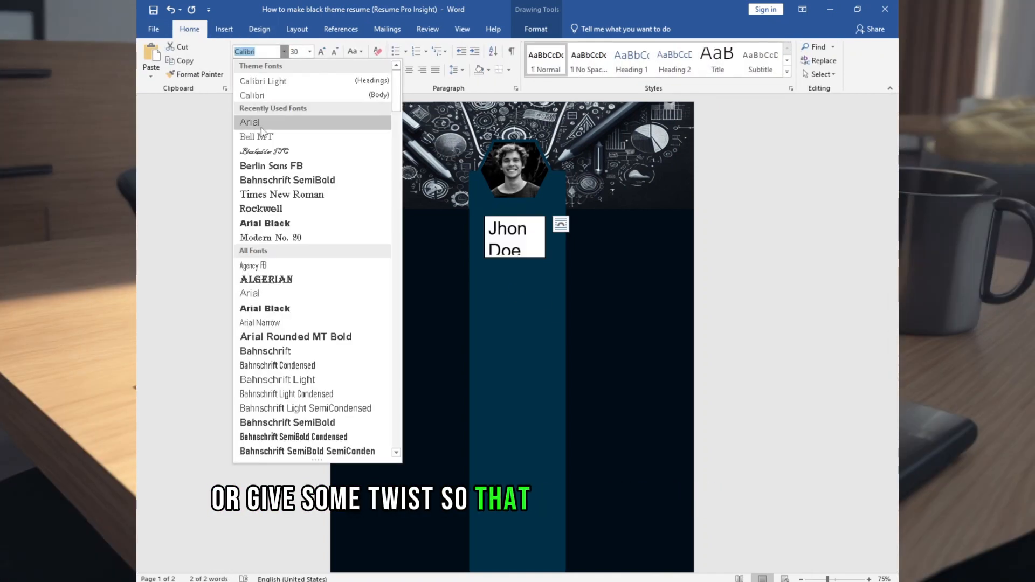
{"action": "left_click", "coordinate": [254, 123]}
{"action": "left_click", "coordinate": [239, 69]}
Fit the name box under the photo, colouring the first name gold and surname white
{"action": "left_click_drag", "start_coordinate": [546, 237], "coordinate": [566, 237]}
{"action": "mouse_move", "coordinate": [484, 258]}
{"action": "left_mouse_down"}
{"action": "mouse_move", "coordinate": [462, 270]}
{"action": "mouse_move", "coordinate": [476, 269]}
{"action": "left_mouse_up"}
{"action": "left_click_drag", "start_coordinate": [496, 269], "coordinate": [494, 263]}
{"action": "left_click_drag", "start_coordinate": [520, 223], "coordinate": [478, 223]}
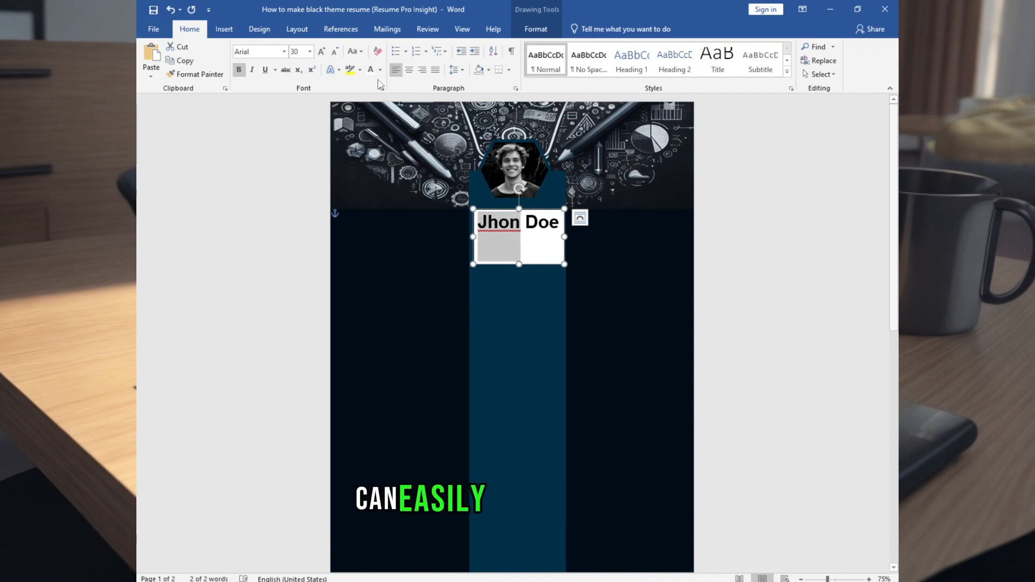
{"action": "left_click", "coordinate": [380, 70]}
{"action": "left_click", "coordinate": [441, 141]}
{"action": "double_click", "coordinate": [542, 222]}
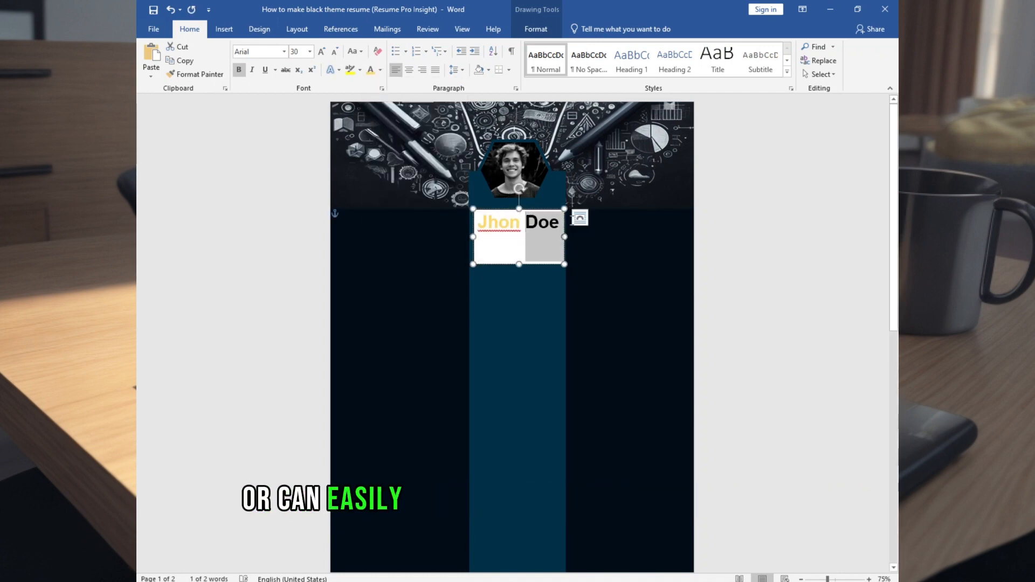
{"action": "left_click", "coordinate": [380, 70]}
{"action": "left_click", "coordinate": [370, 111]}
Set the name box's fill to No Fill
{"action": "right_click", "coordinate": [501, 208]}
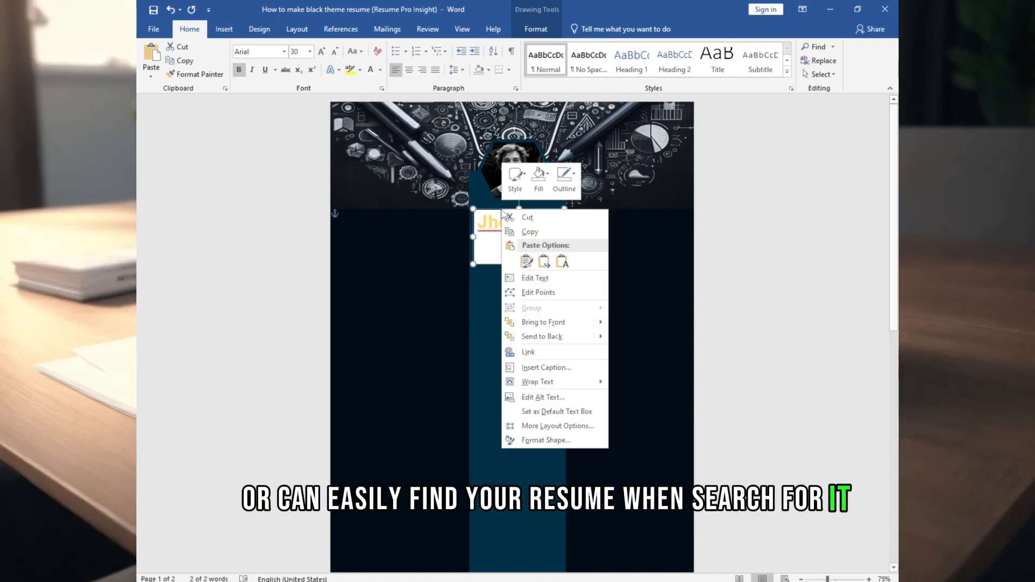
{"action": "left_click", "coordinate": [539, 178]}
{"action": "left_click", "coordinate": [543, 320]}
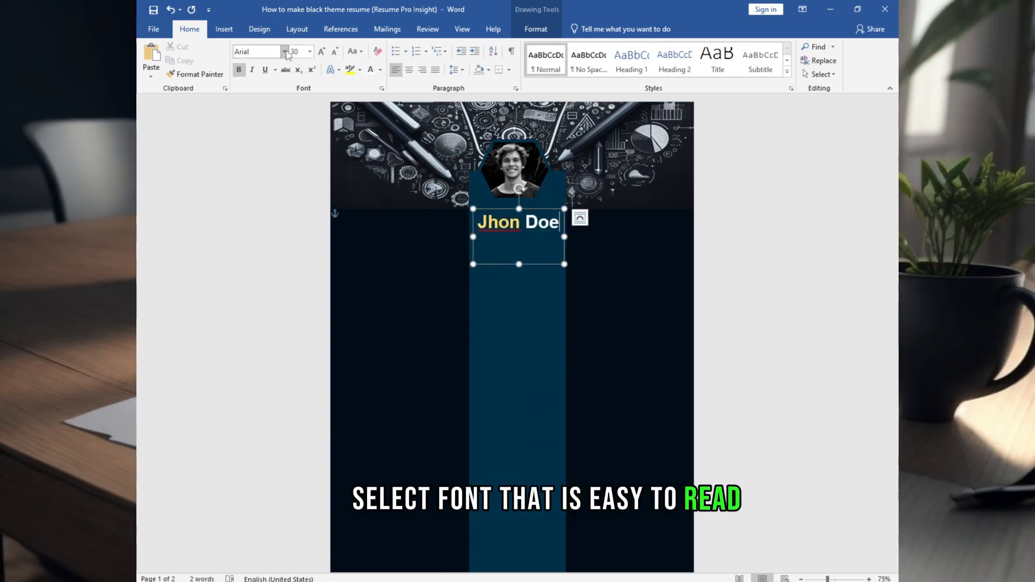
Start a new line under the name for the Graphic Designer job title
{"action": "left_click", "coordinate": [284, 52]}
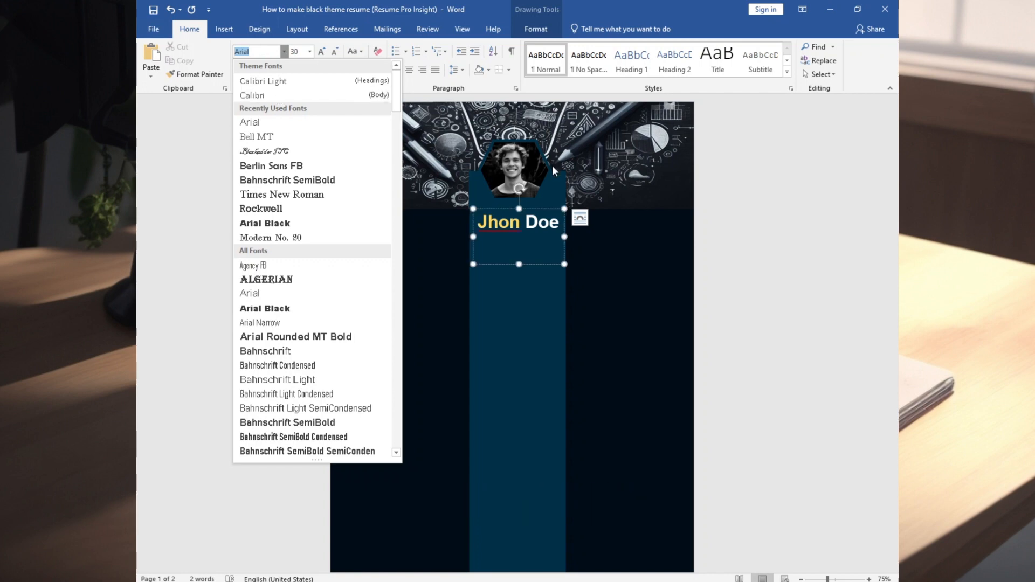
{"action": "left_click", "coordinate": [535, 249]}
{"action": "type", "text": "Gra"}
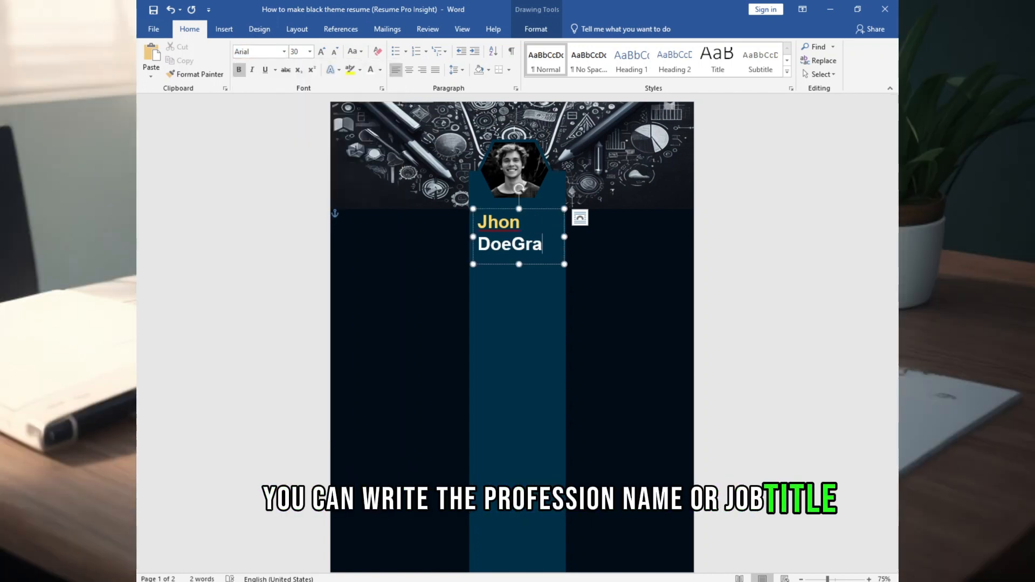
{"action": "key", "text": "BackSpace"}
{"action": "key", "text": "BackSpace"}
{"action": "key", "text": "BackSpace"}
{"action": "key", "text": "Return"}
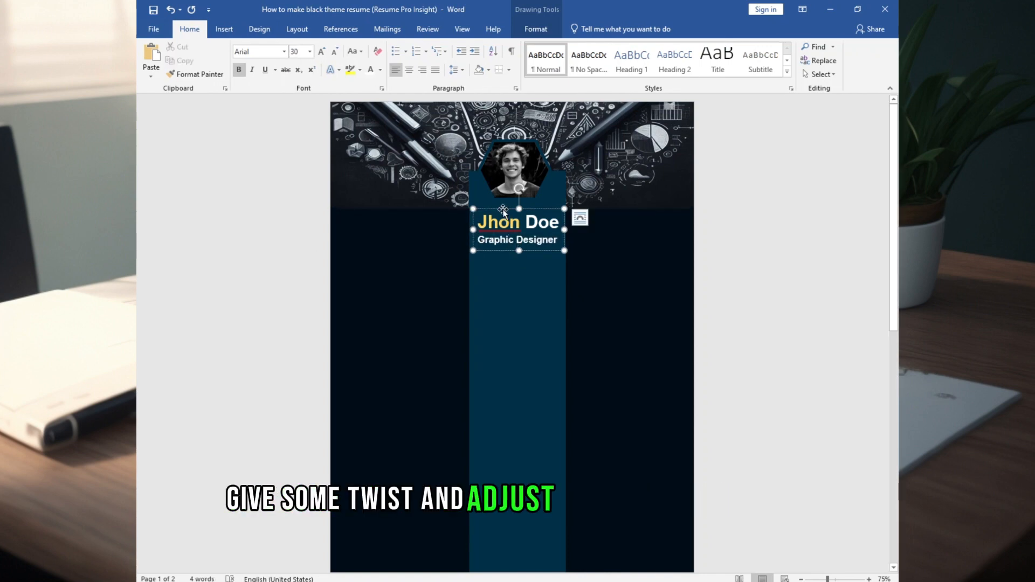
{"action": "left_click", "coordinate": [513, 258]}
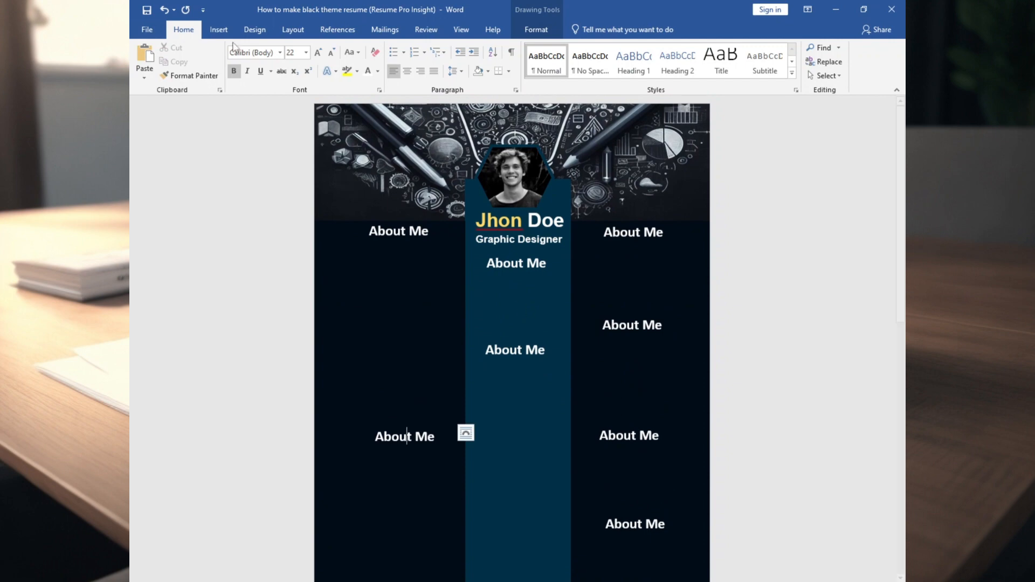
{"action": "left_click", "coordinate": [219, 31]}
Draw a text box in the left column set to No Fill and No Outline
{"action": "left_click", "coordinate": [260, 77]}
{"action": "left_click", "coordinate": [252, 106]}
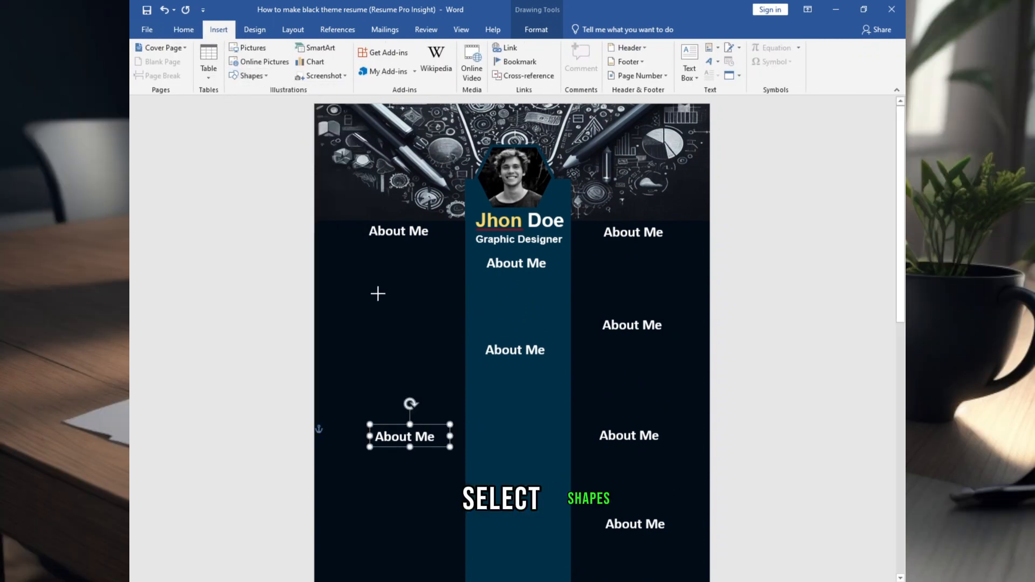
{"action": "left_click_drag", "start_coordinate": [410, 328], "coordinate": [354, 253]}
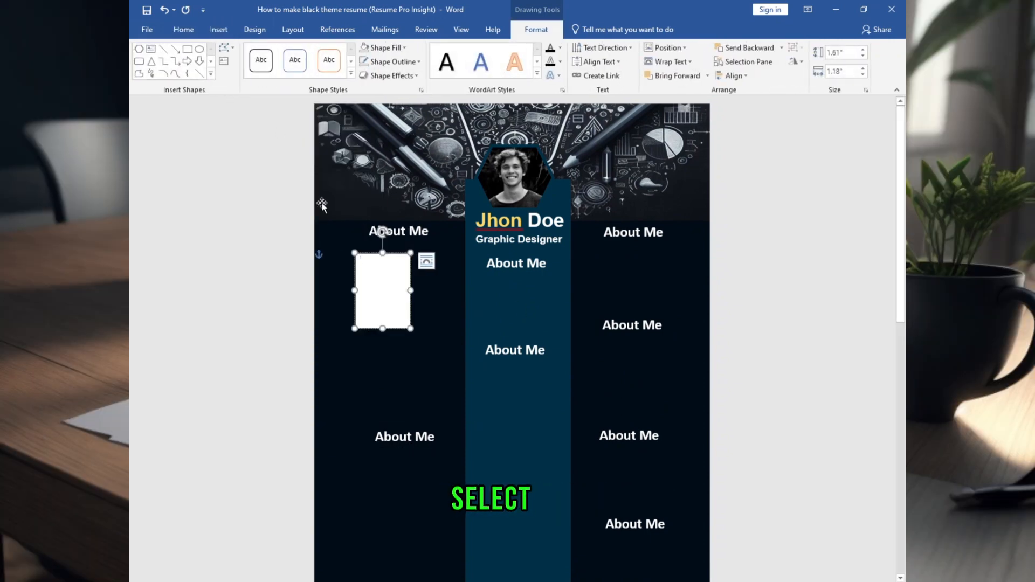
{"action": "right_click", "coordinate": [371, 257]}
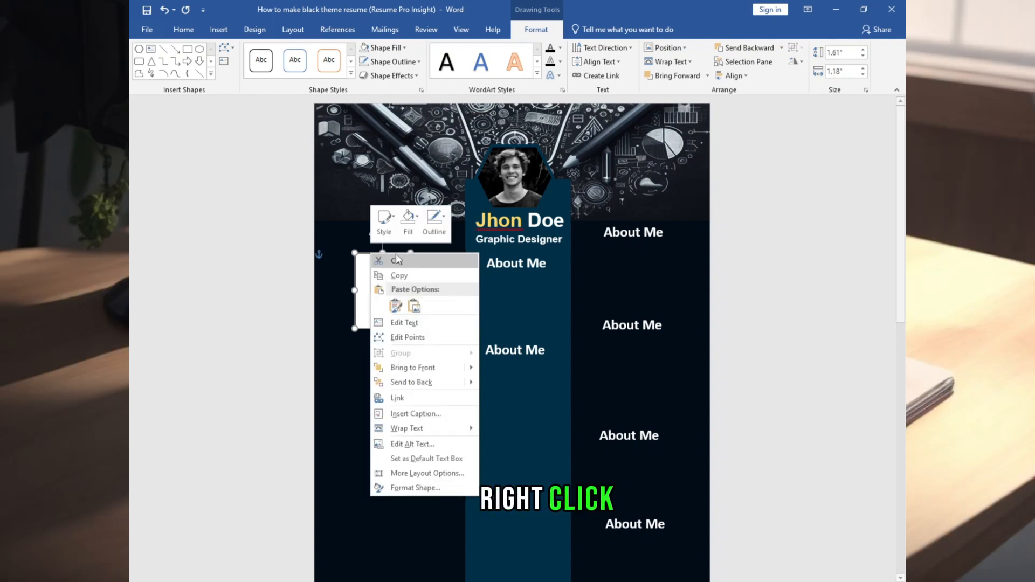
{"action": "left_click", "coordinate": [408, 222]}
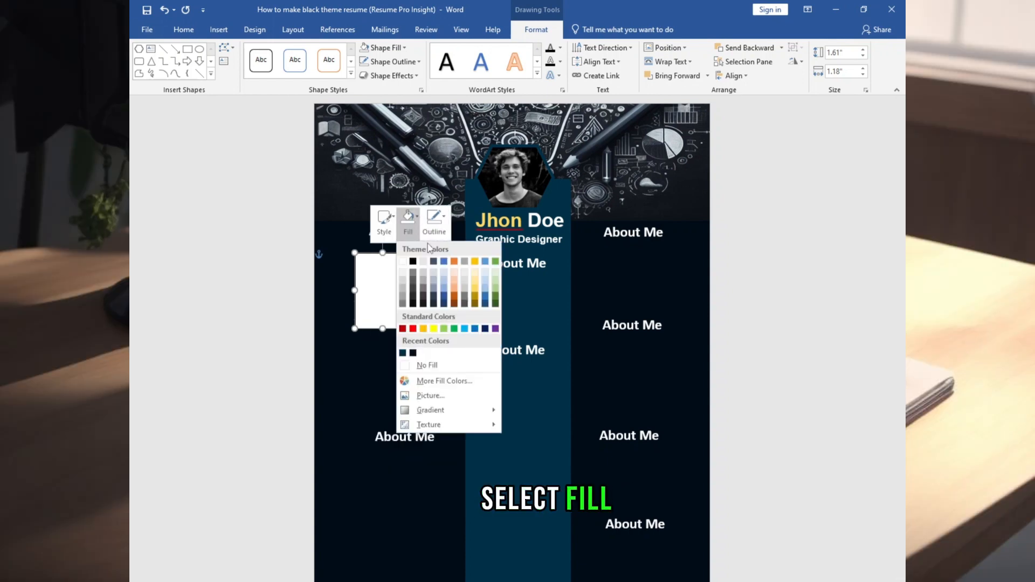
{"action": "left_click", "coordinate": [427, 365]}
{"action": "left_click", "coordinate": [434, 221]}
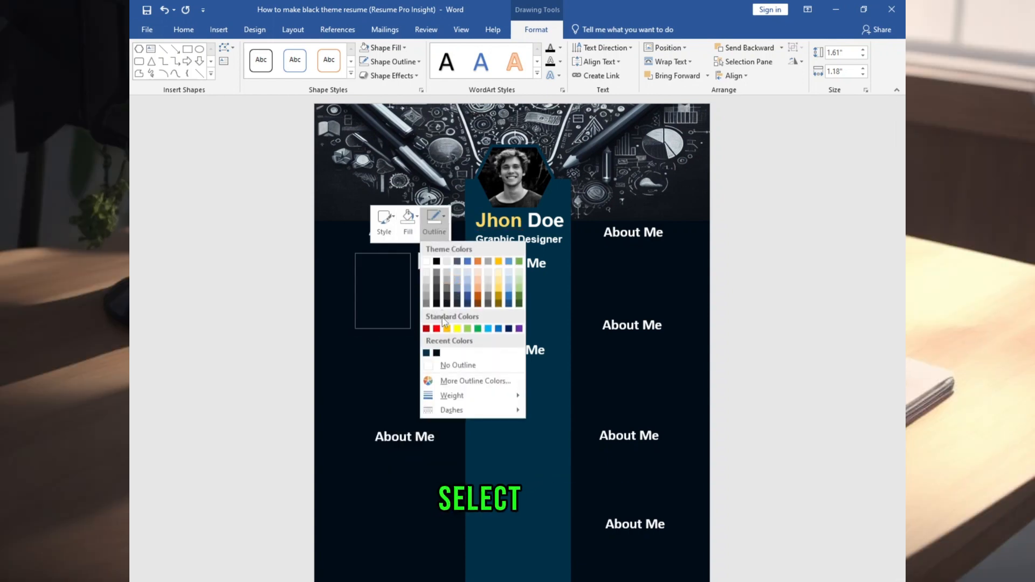
{"action": "left_click", "coordinate": [451, 366]}
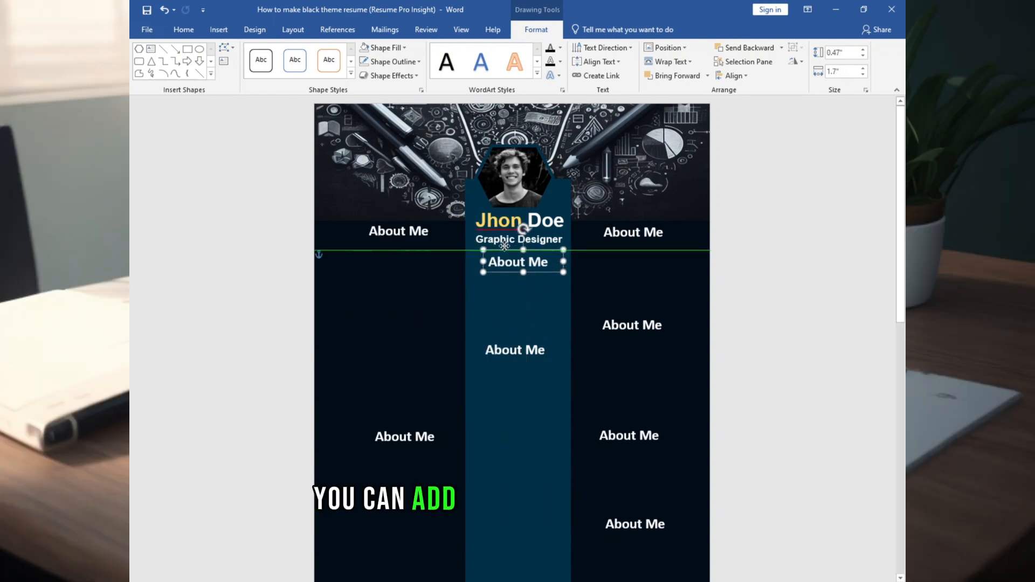
{"action": "left_click", "coordinate": [508, 238]}
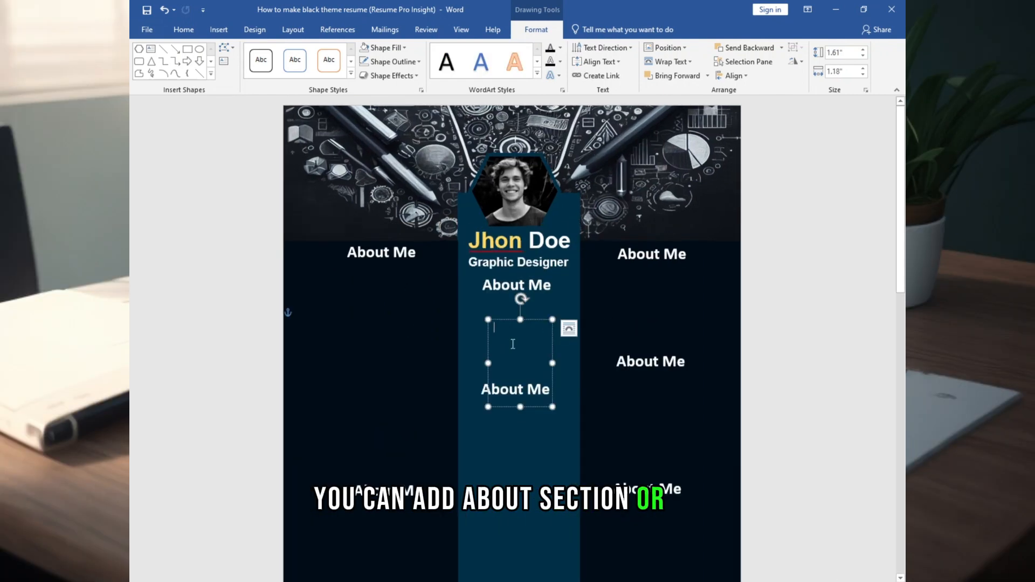
Paste the Lorem ipsum summary under the centre About Me heading and widen it across the column
{"action": "key", "text": "ctrl+v"}
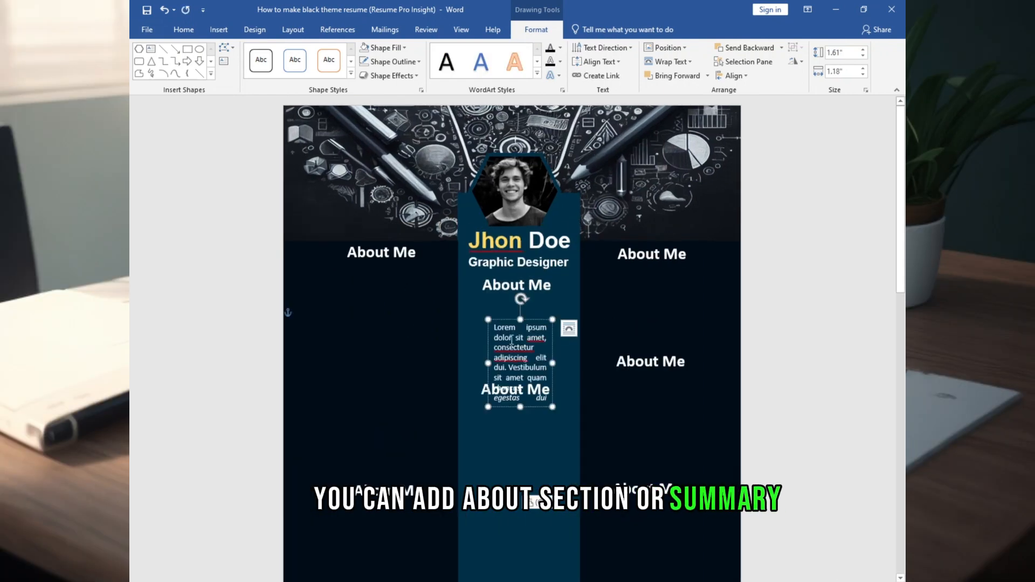
{"action": "left_click_drag", "start_coordinate": [506, 320], "coordinate": [505, 291]}
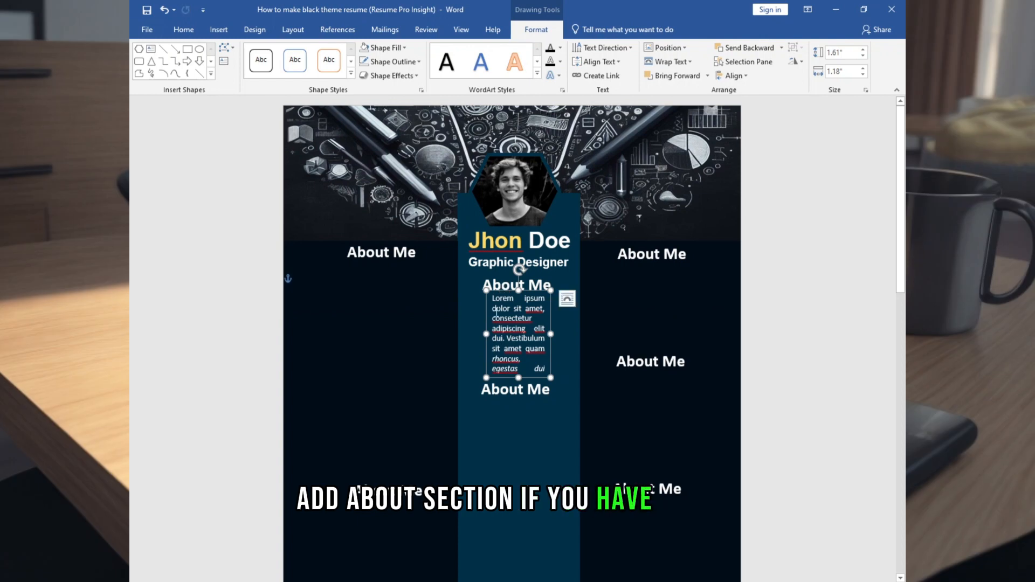
{"action": "left_click_drag", "start_coordinate": [472, 333], "coordinate": [459, 332]}
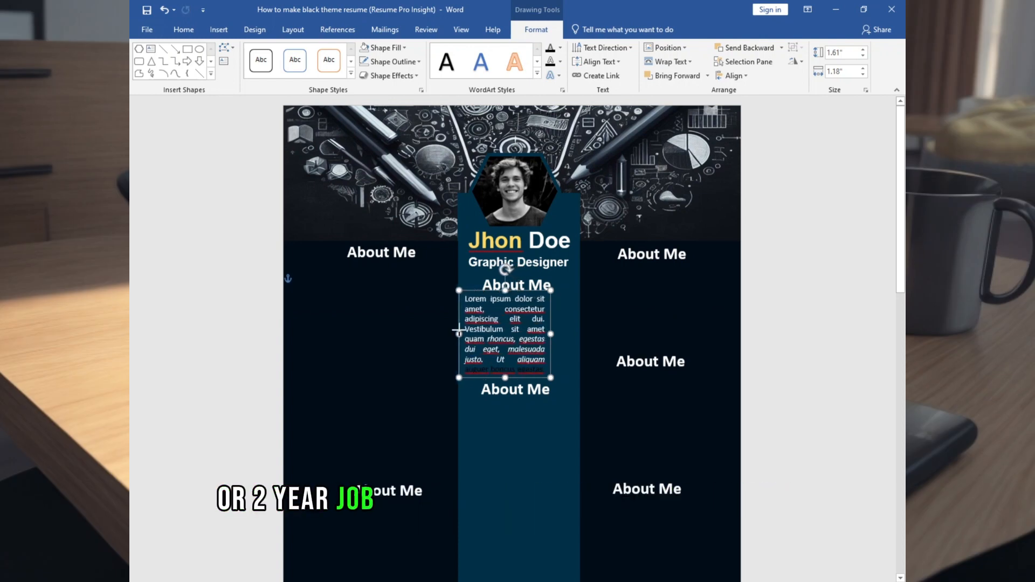
{"action": "left_click_drag", "start_coordinate": [558, 334], "coordinate": [577, 335]}
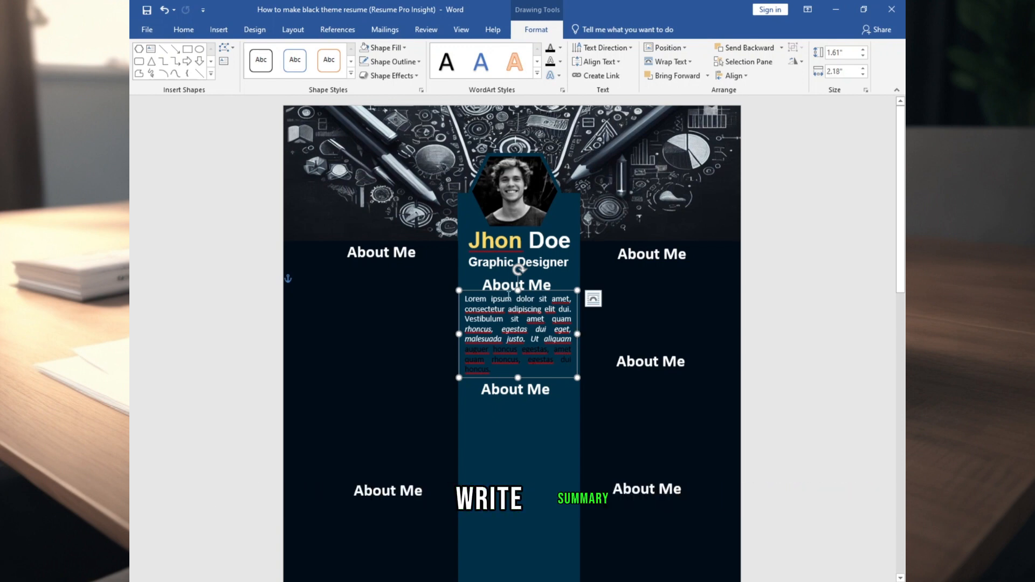
{"action": "left_click", "coordinate": [562, 451]}
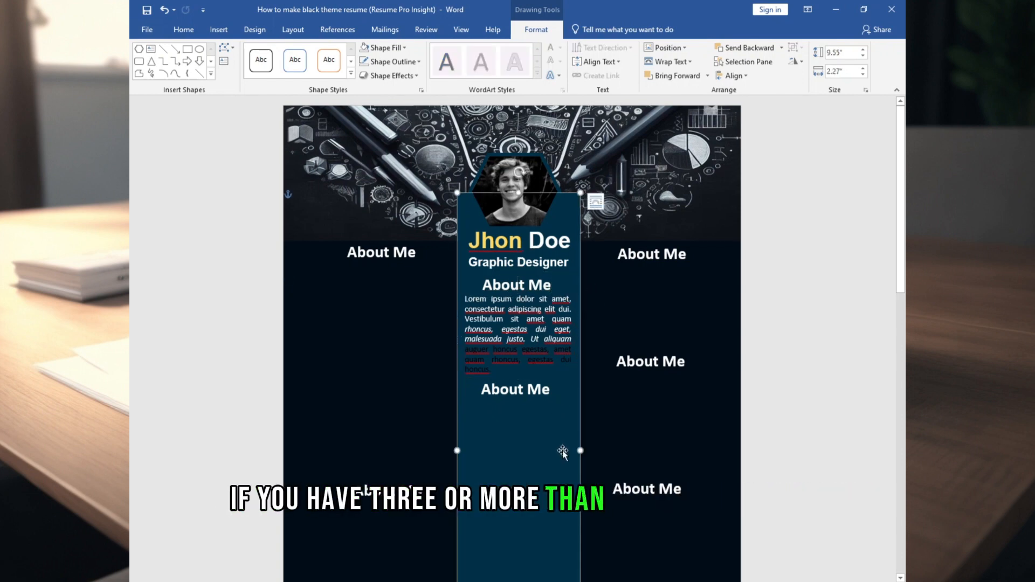
{"action": "left_click", "coordinate": [505, 391]}
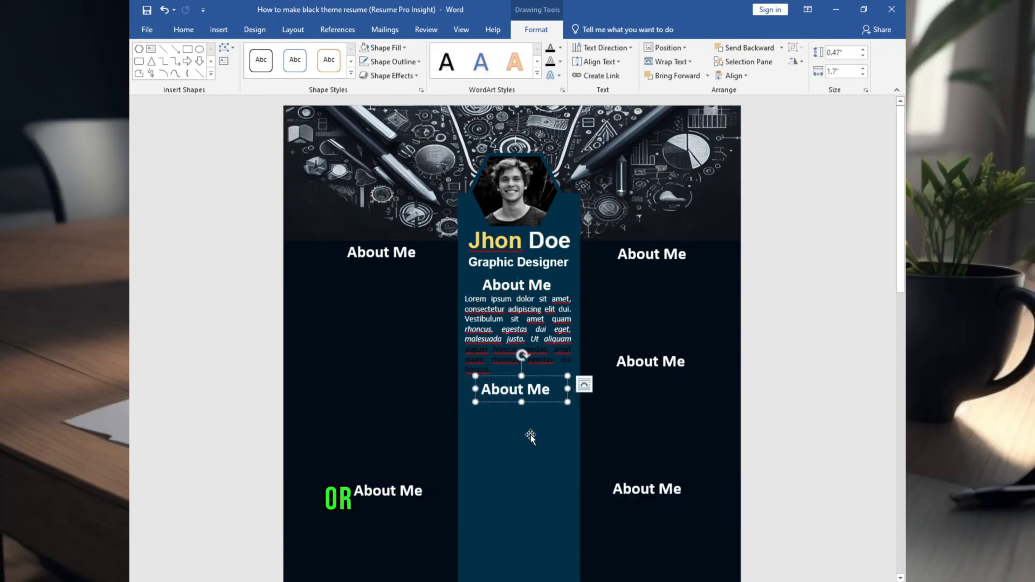
Retitle the centre heading from About Me to 'Contact Info' and widen it
{"action": "triple_click", "coordinate": [555, 388]}
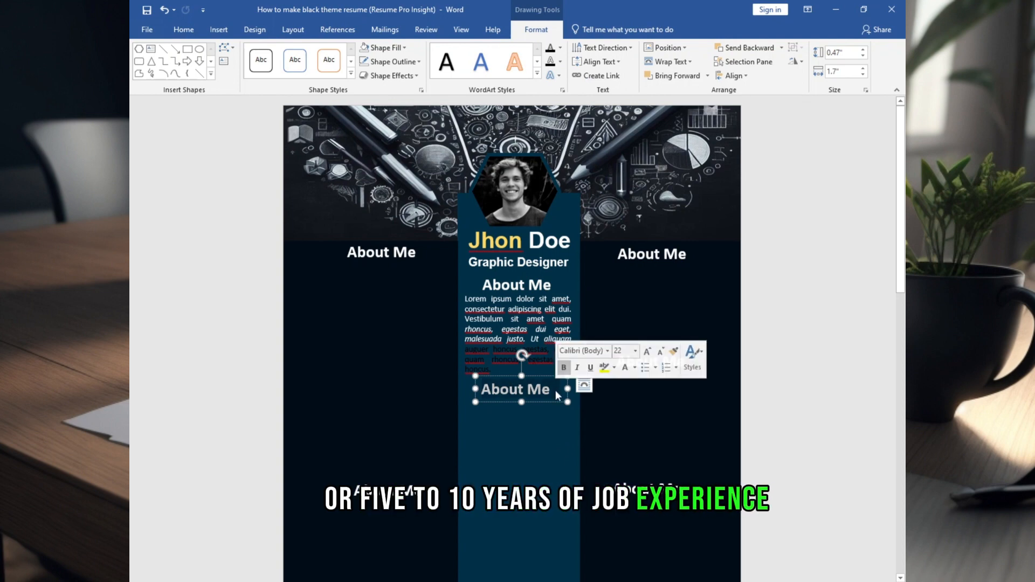
{"action": "type", "text": "Contact"}
{"action": "left_click_drag", "start_coordinate": [568, 388], "coordinate": [578, 389]}
{"action": "left_click_drag", "start_coordinate": [539, 376], "coordinate": [535, 377]}
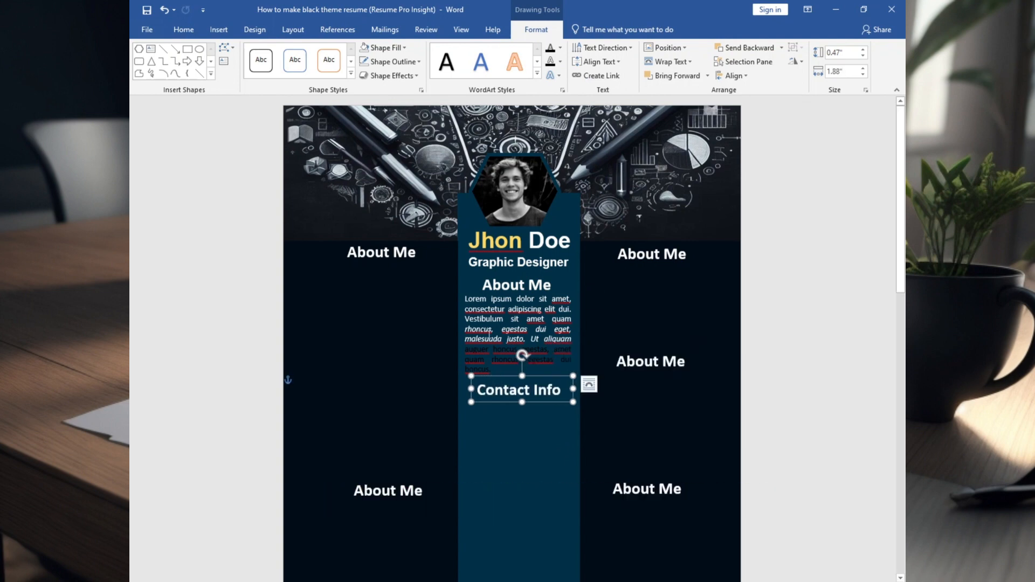
Copy the summary box below it and enter centred Phone +1XX XXX XXXX and Address NY, USA
{"action": "left_click", "coordinate": [474, 292]}
{"action": "left_click_drag", "start_coordinate": [474, 292], "coordinate": [467, 417]}
{"action": "type", "text": "Phone "}
{"action": "type", "text": "+1XX XXX XXXX"}
{"action": "left_click", "coordinate": [184, 29]}
{"action": "left_click", "coordinate": [407, 71]}
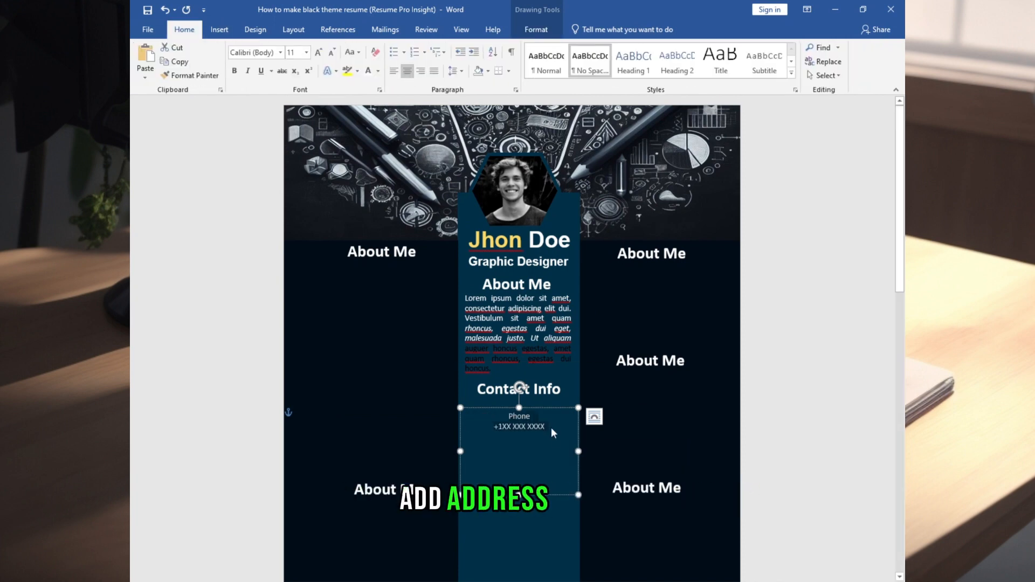
{"action": "left_click", "coordinate": [551, 428]}
{"action": "key", "text": "Return"}
{"action": "key", "text": "Return"}
{"action": "type", "text": "Address NY, USA"}
{"action": "key", "text": "Return"}
{"action": "key", "text": "Return"}
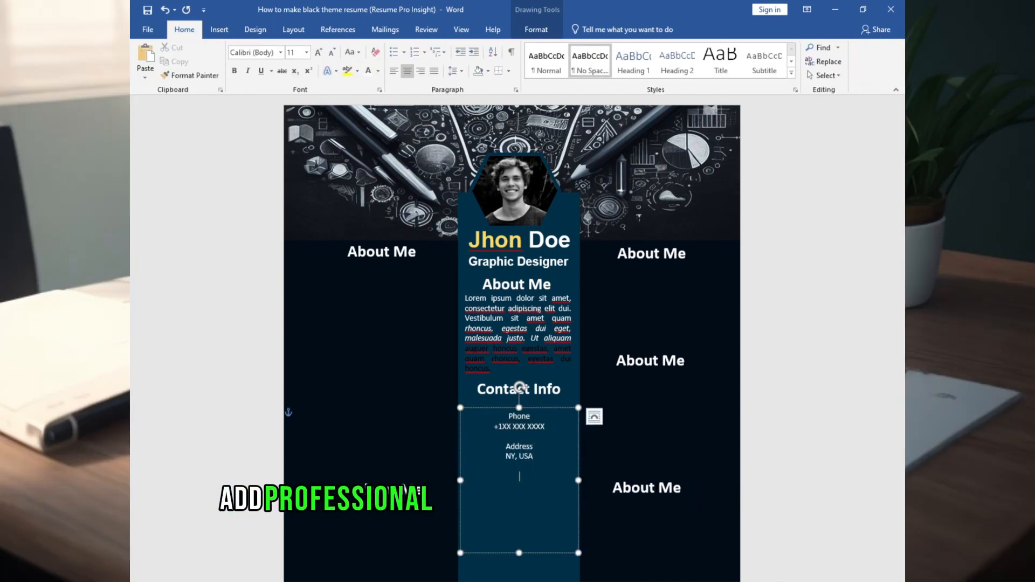
Add an E-Mail label with the e-mail address, then Website with XYZ.com on separate lines
{"action": "left_click", "coordinate": [371, 75]}
{"action": "type", "text": "E-Mail"}
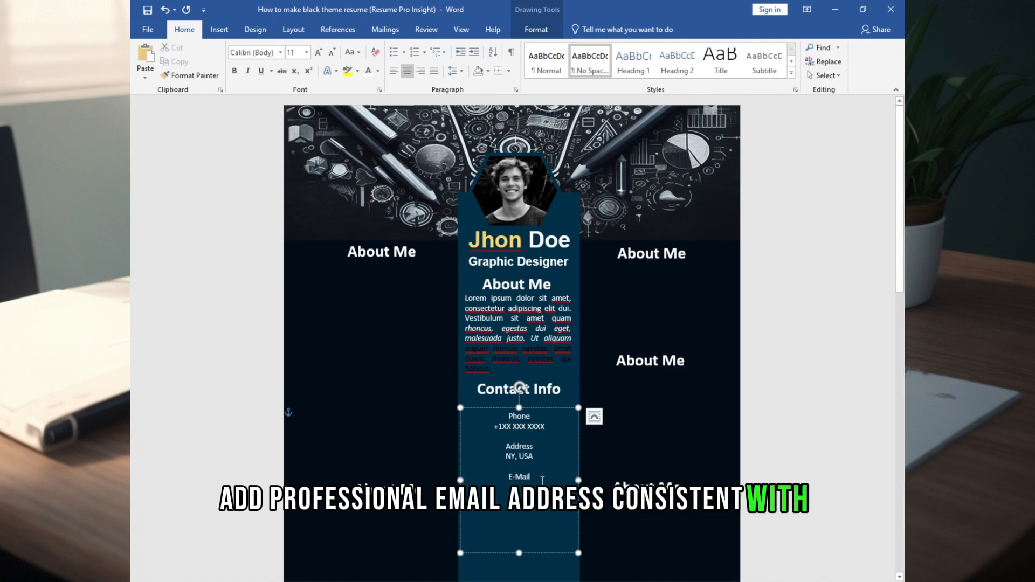
{"action": "key", "text": "Return"}
{"action": "key", "text": "Return"}
{"action": "key", "text": "Return"}
{"action": "type", "text": "W"}
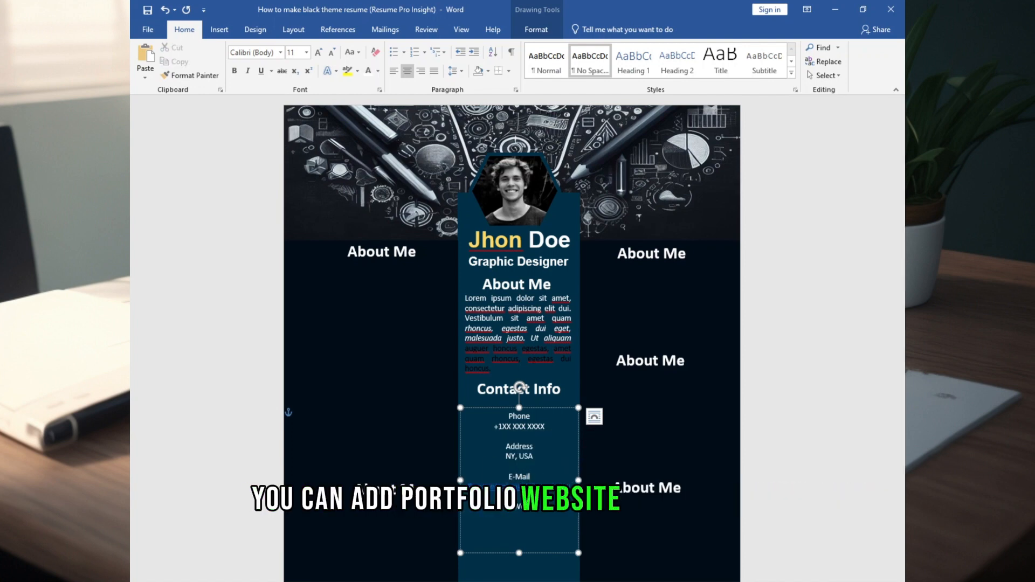
{"action": "key", "text": "Return"}
{"action": "type", "text": "XYZ.com"}
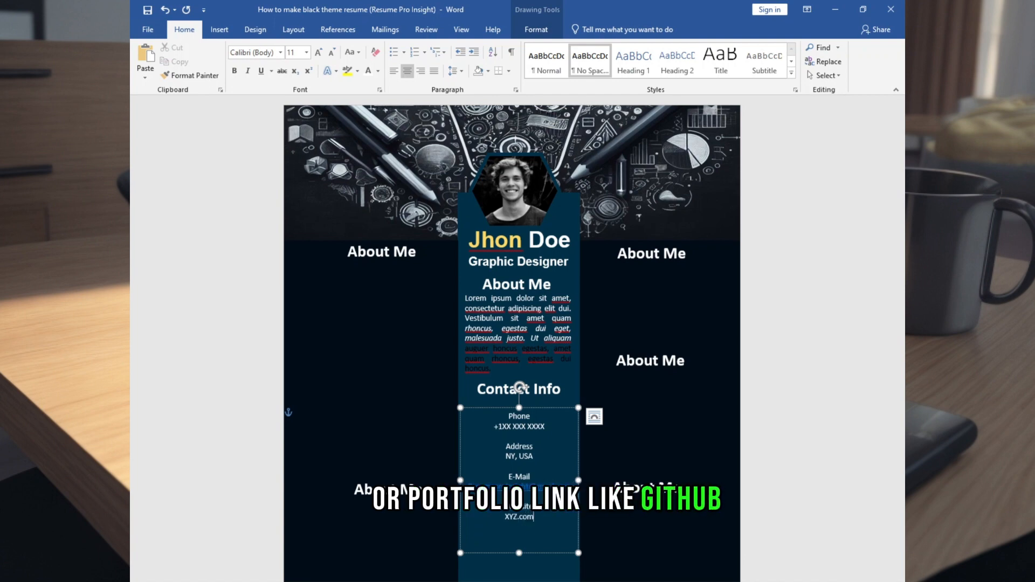
Drag the contact box's bottom edge up to shorten it to its text
{"action": "left_click_drag", "start_coordinate": [527, 485], "coordinate": [466, 487]}
{"action": "left_click", "coordinate": [535, 469]}
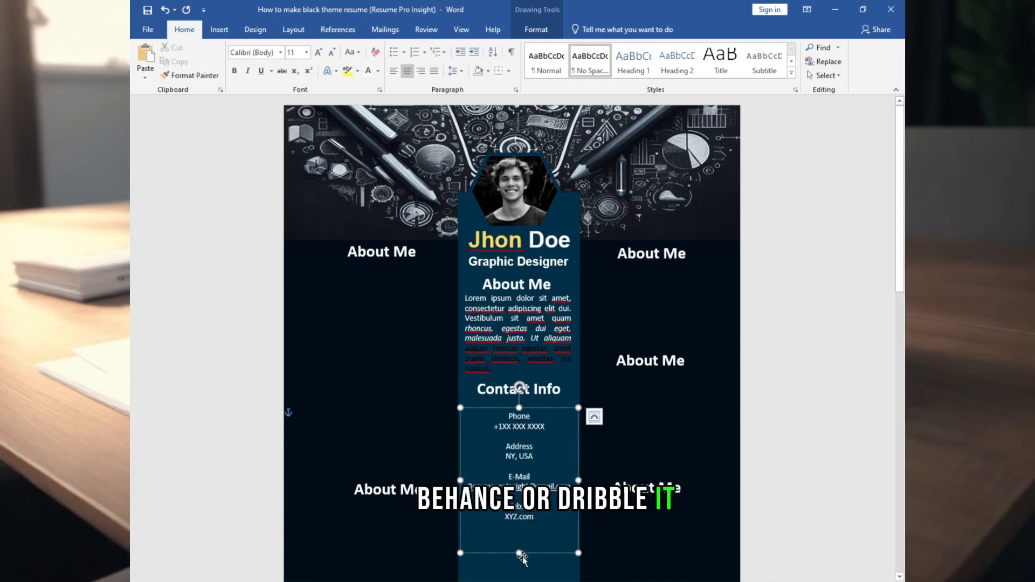
{"action": "left_click_drag", "start_coordinate": [519, 553], "coordinate": [521, 528]}
{"action": "left_click", "coordinate": [545, 318]}
{"action": "scroll", "coordinate": [565, 380], "scroll_direction": "down", "scroll_amount": 3}
{"action": "left_click", "coordinate": [618, 178]}
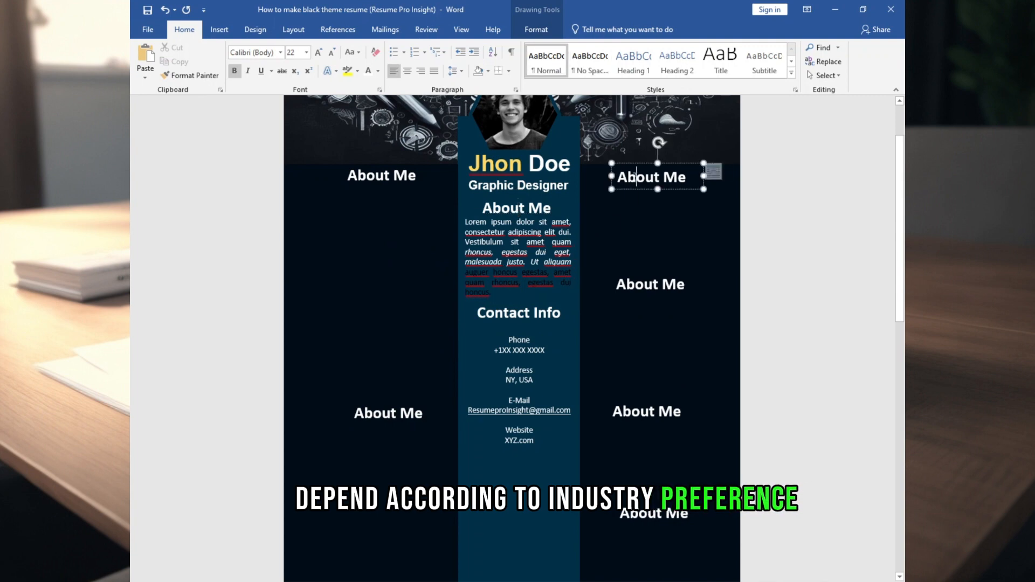
Rename the top-right heading to 'Education'
{"action": "left_click_drag", "start_coordinate": [618, 178], "coordinate": [691, 179]}
{"action": "type", "text": "Education"}
{"action": "left_click", "coordinate": [642, 215]}
Duplicate the About Me paragraph box under Education and enlarge it to fit
{"action": "left_click", "coordinate": [478, 214]}
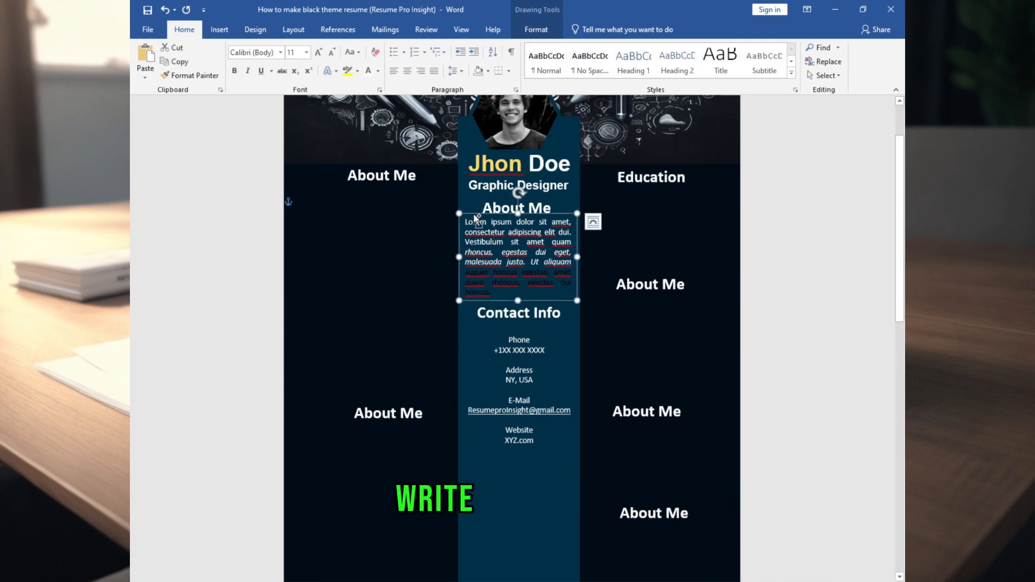
{"action": "key", "text": "ctrl+d"}
{"action": "left_click_drag", "start_coordinate": [483, 222], "coordinate": [609, 180]}
{"action": "left_click", "coordinate": [636, 226]}
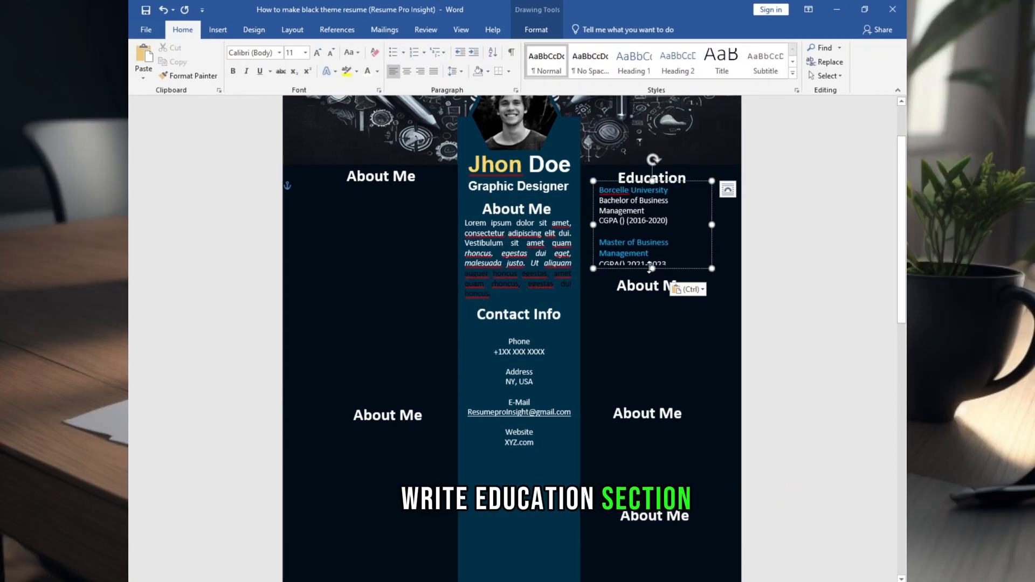
{"action": "left_click_drag", "start_coordinate": [650, 268], "coordinate": [650, 282]}
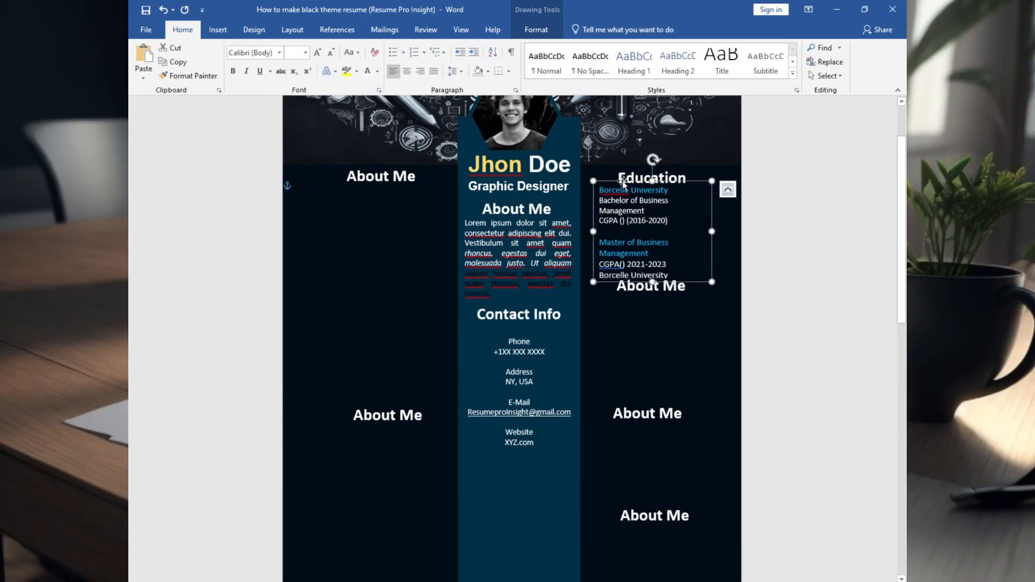
{"action": "left_click_drag", "start_coordinate": [621, 181], "coordinate": [625, 184]}
{"action": "left_click_drag", "start_coordinate": [636, 272], "coordinate": [636, 292]}
{"action": "left_click", "coordinate": [616, 236]}
{"action": "key", "text": "ctrl+z"}
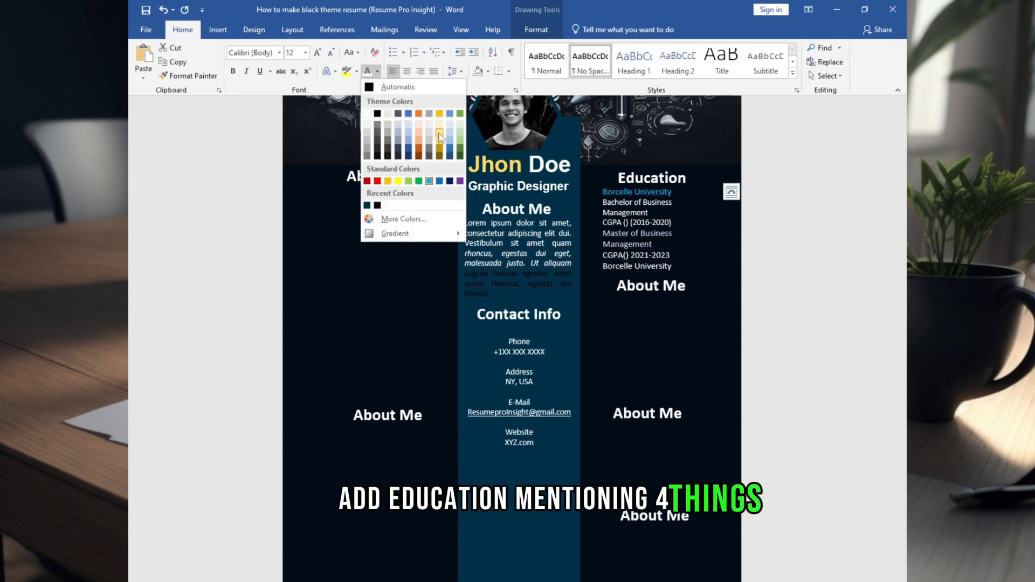
Fill the copied box with the two Borcelle University degree entries, years and CGPA
{"action": "left_click", "coordinate": [673, 192]}
{"action": "left_click_drag", "start_coordinate": [607, 189], "coordinate": [604, 190]}
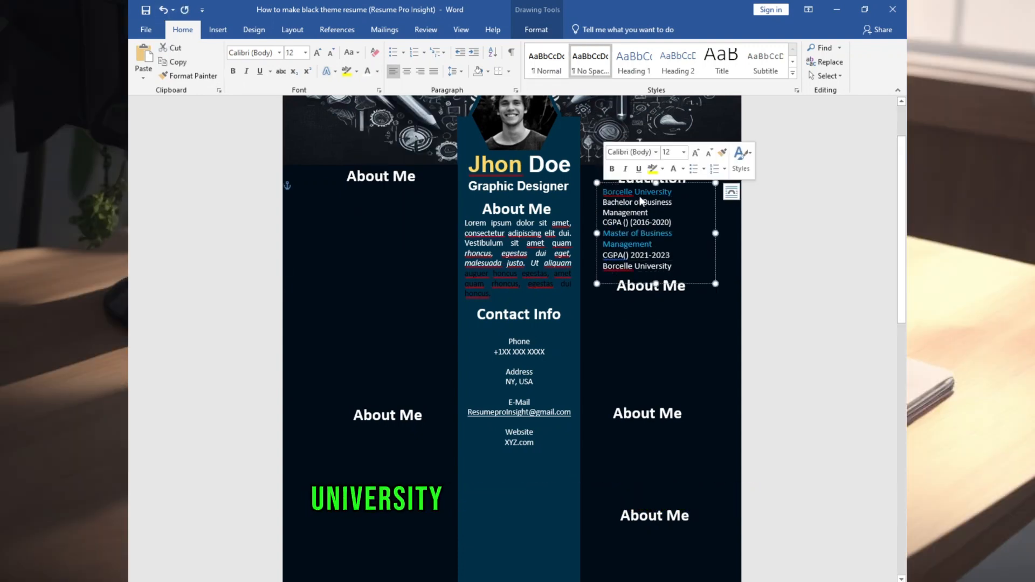
{"action": "left_click_drag", "start_coordinate": [673, 202], "coordinate": [605, 186]}
{"action": "left_click", "coordinate": [654, 244]}
Nudge the About Me heading below the Education box slightly down
{"action": "left_click", "coordinate": [600, 184]}
{"action": "left_click", "coordinate": [687, 257]}
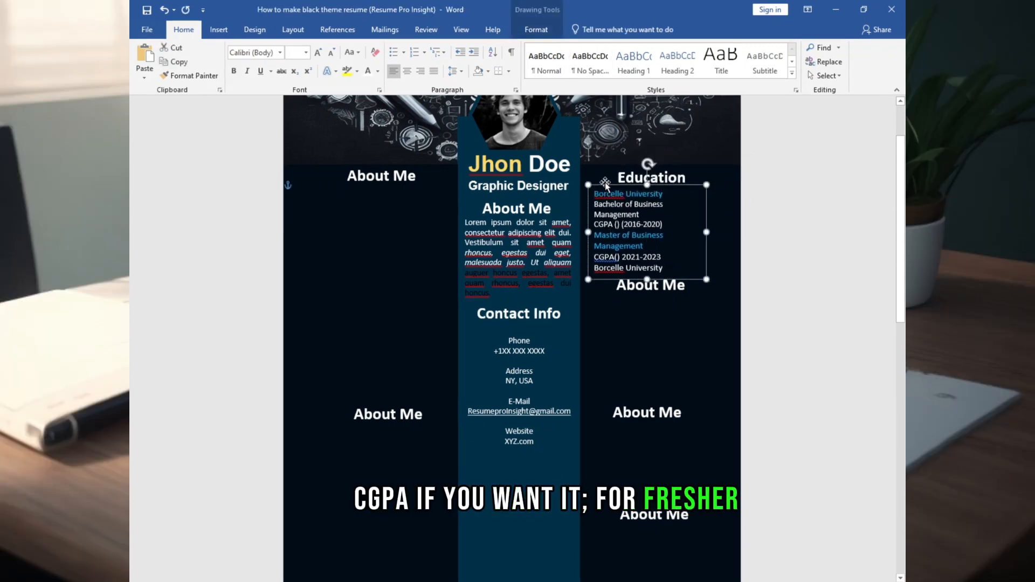
{"action": "left_click", "coordinate": [640, 272]}
{"action": "left_click_drag", "start_coordinate": [640, 274], "coordinate": [640, 277]}
{"action": "left_click", "coordinate": [822, 270]}
{"action": "left_click", "coordinate": [649, 291]}
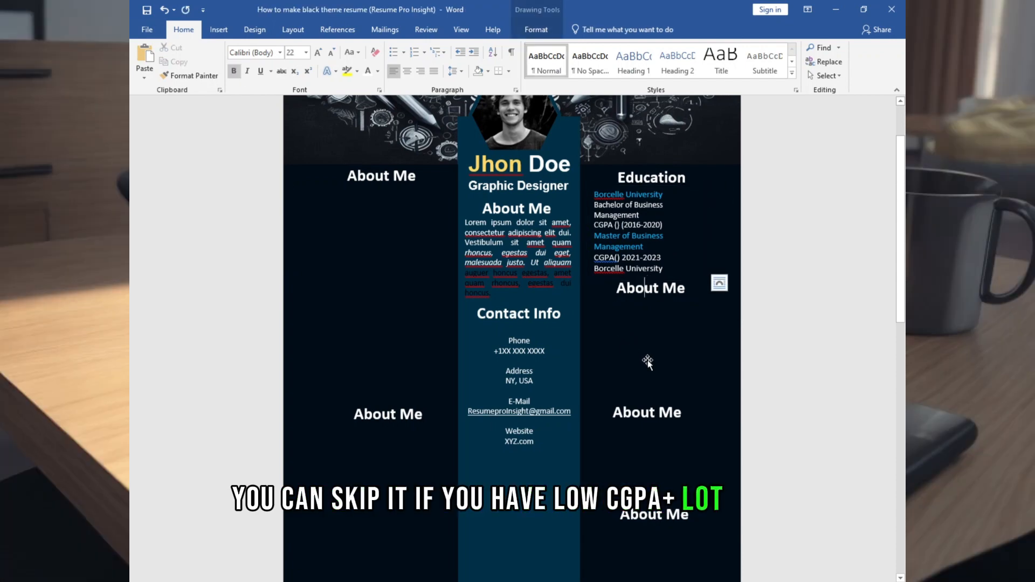
Retitle the top-left heading 'Job Experience' and widen it across the column
{"action": "triple_click", "coordinate": [350, 176]}
{"action": "key", "text": "BackSpace"}
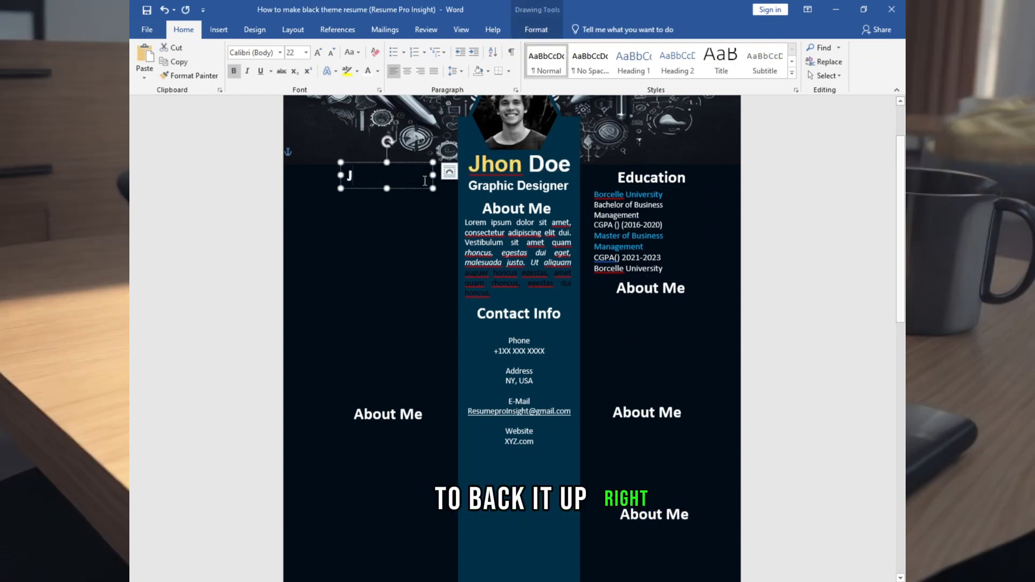
{"action": "type", "text": "Job Experience"}
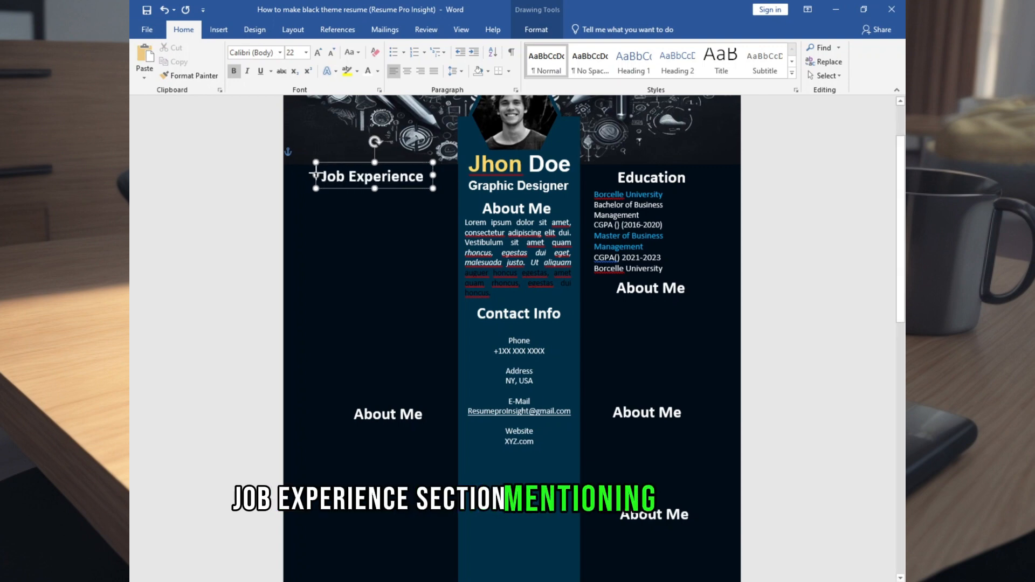
{"action": "left_click_drag", "start_coordinate": [315, 175], "coordinate": [335, 175]}
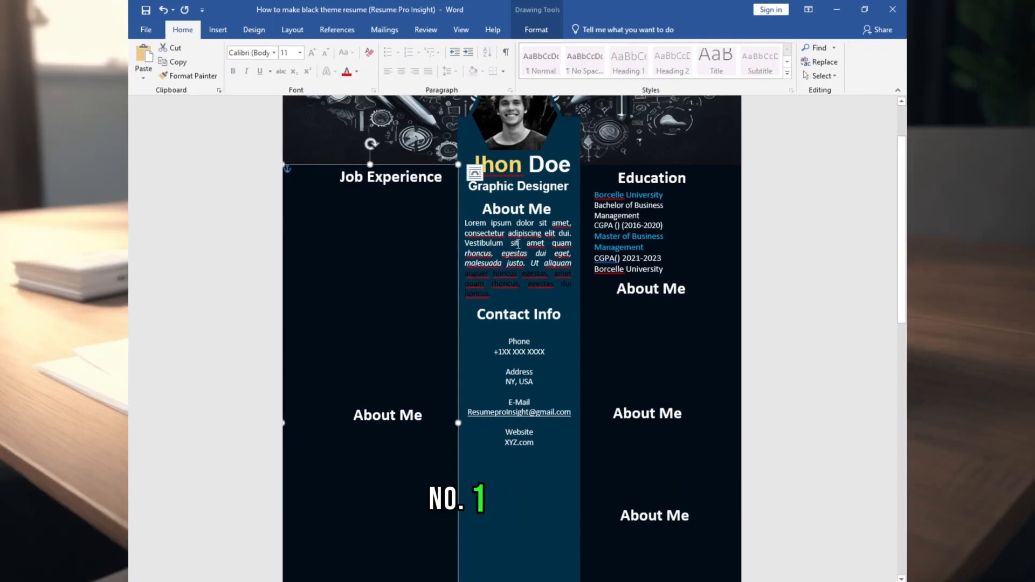
Copy the paragraph box under Job Experience, stretch it down, and fill in the job entries
{"action": "left_click", "coordinate": [518, 243]}
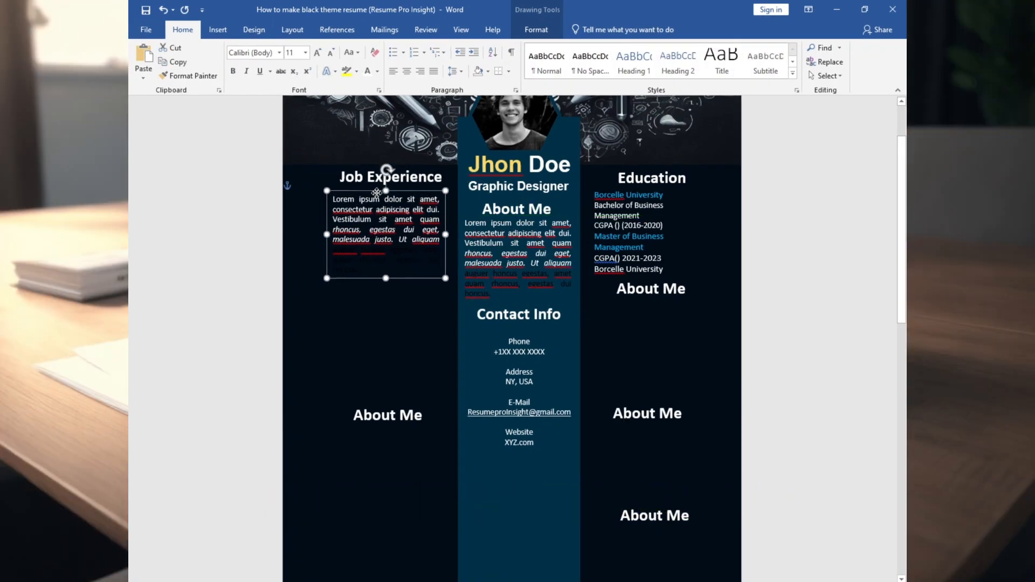
{"action": "left_click_drag", "start_coordinate": [387, 278], "coordinate": [387, 342]}
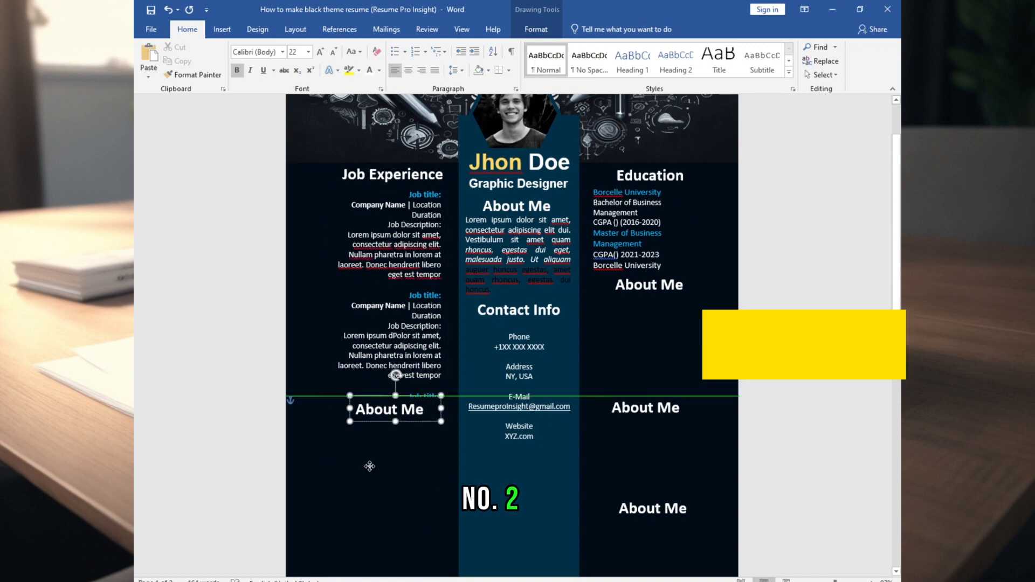
{"action": "left_click_drag", "start_coordinate": [389, 405], "coordinate": [388, 475]}
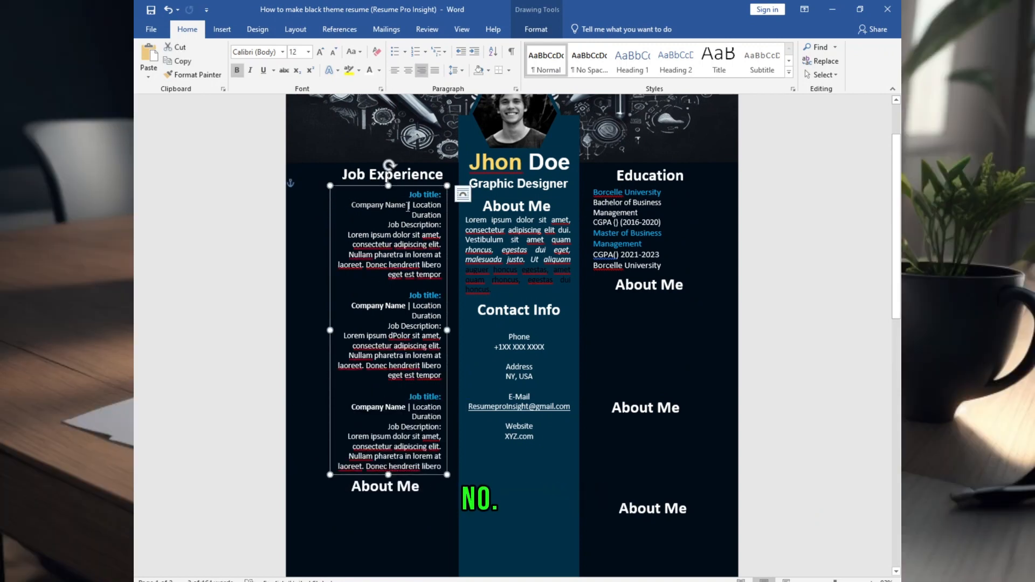
{"action": "left_click_drag", "start_coordinate": [415, 215], "coordinate": [440, 209]}
{"action": "left_click", "coordinate": [459, 328]}
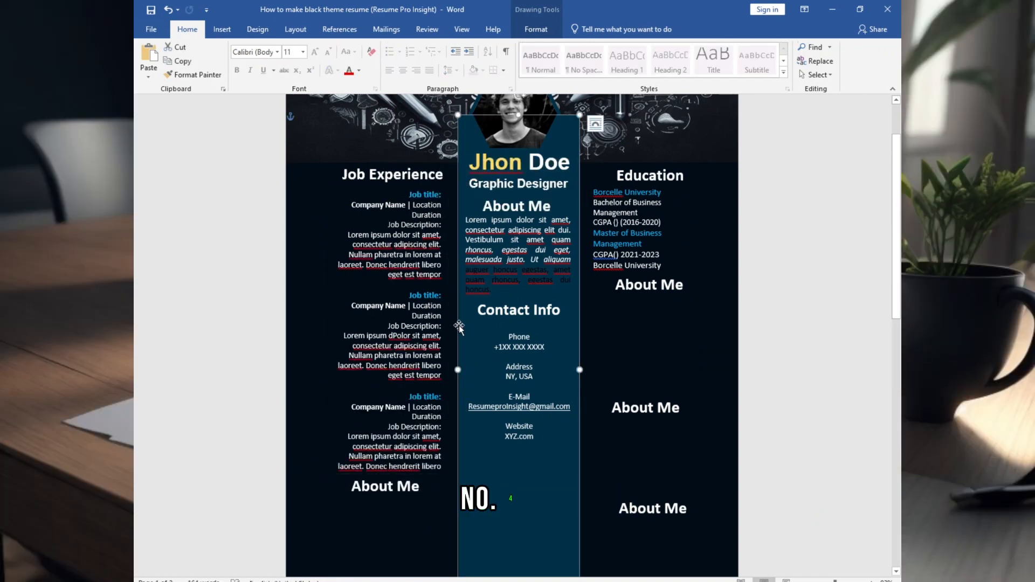
{"action": "left_click", "coordinate": [426, 191]}
{"action": "left_click_drag", "start_coordinate": [329, 331], "coordinate": [316, 331]}
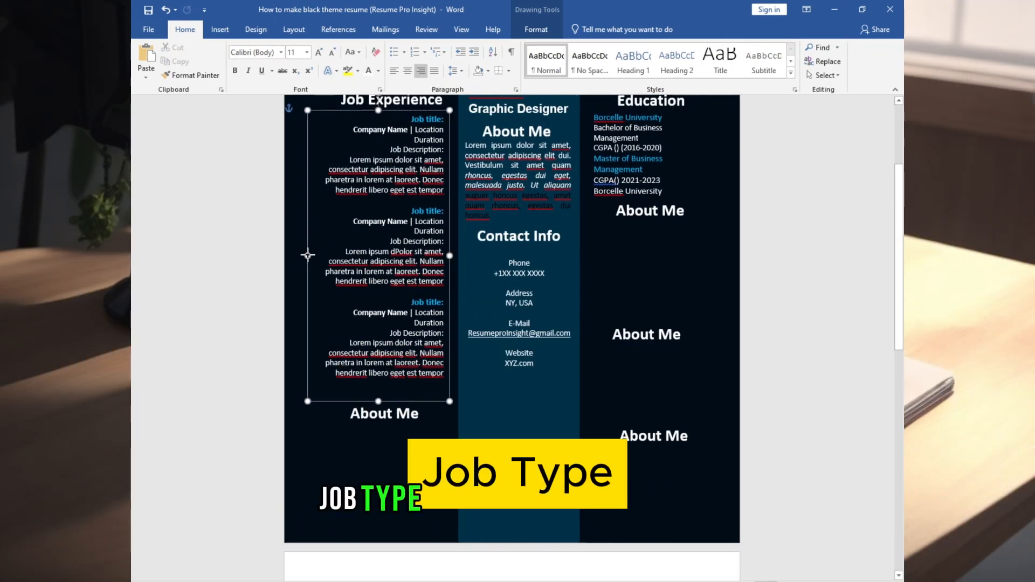
Align the Job Experience box's left edge with the column
{"action": "left_click_drag", "start_coordinate": [308, 255], "coordinate": [313, 256]}
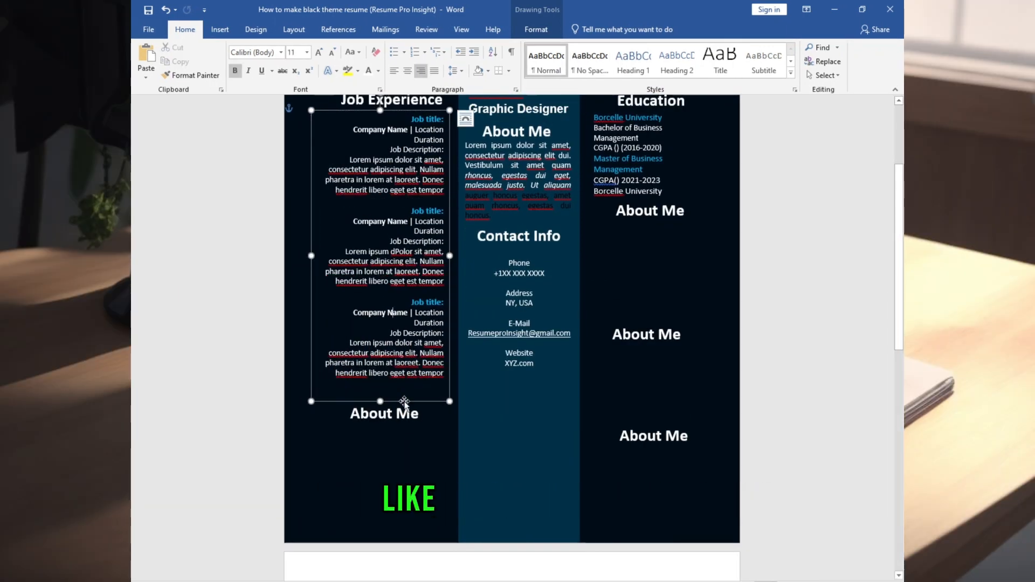
{"action": "scroll", "coordinate": [404, 402], "scroll_direction": "up", "scroll_amount": 1}
{"action": "left_click", "coordinate": [411, 464]}
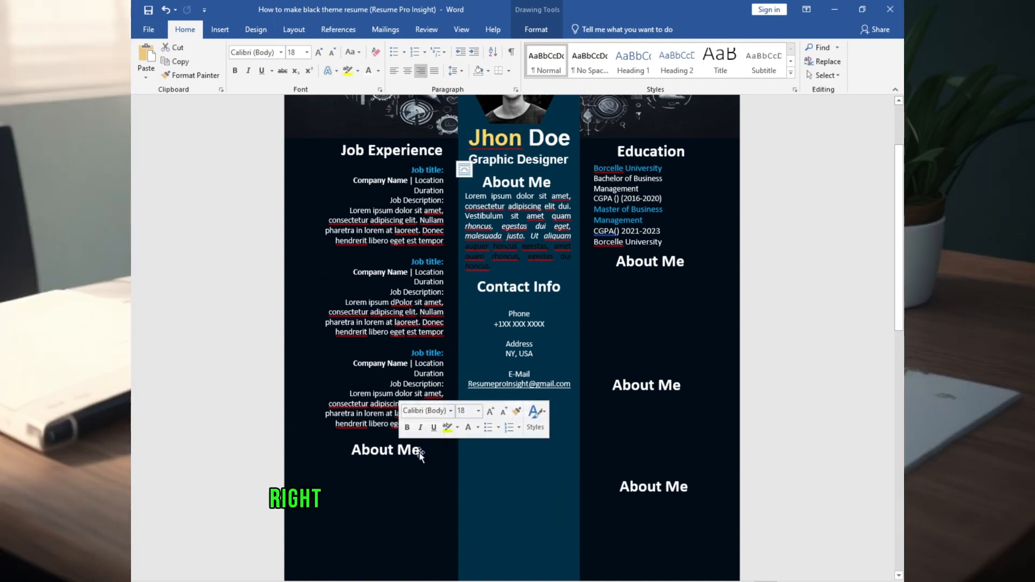
{"action": "left_click", "coordinate": [382, 452]}
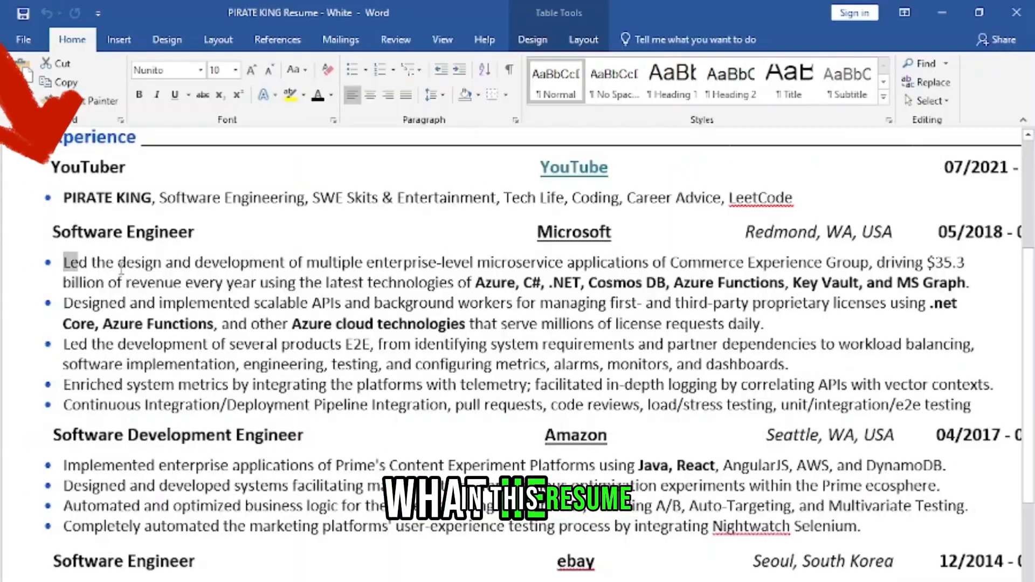
Highlight 'Led the design and development of' in the sample's first Microsoft bullet
{"action": "left_click_drag", "start_coordinate": [64, 263], "coordinate": [315, 270]}
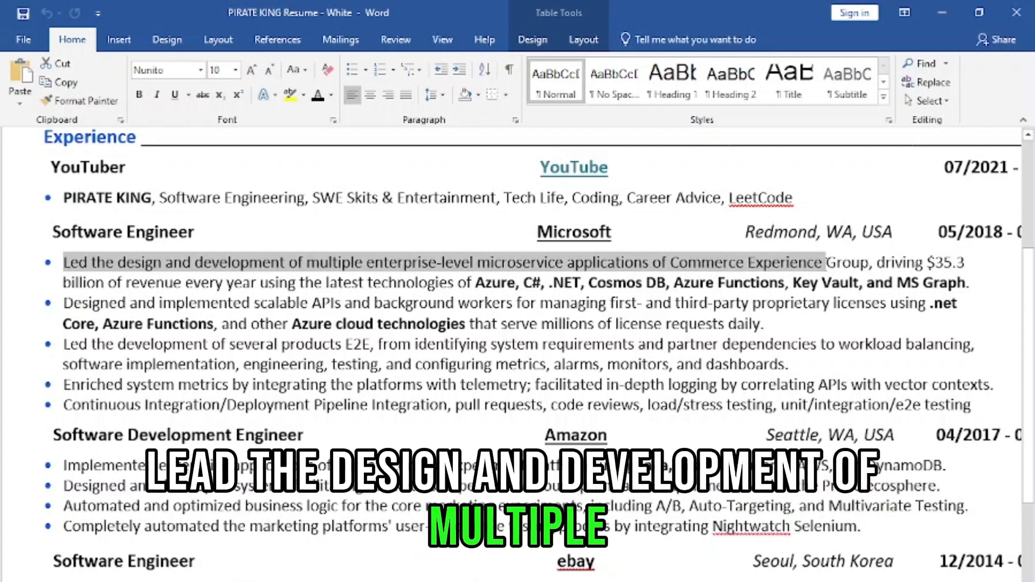
{"action": "left_click_drag", "start_coordinate": [827, 263], "coordinate": [868, 268]}
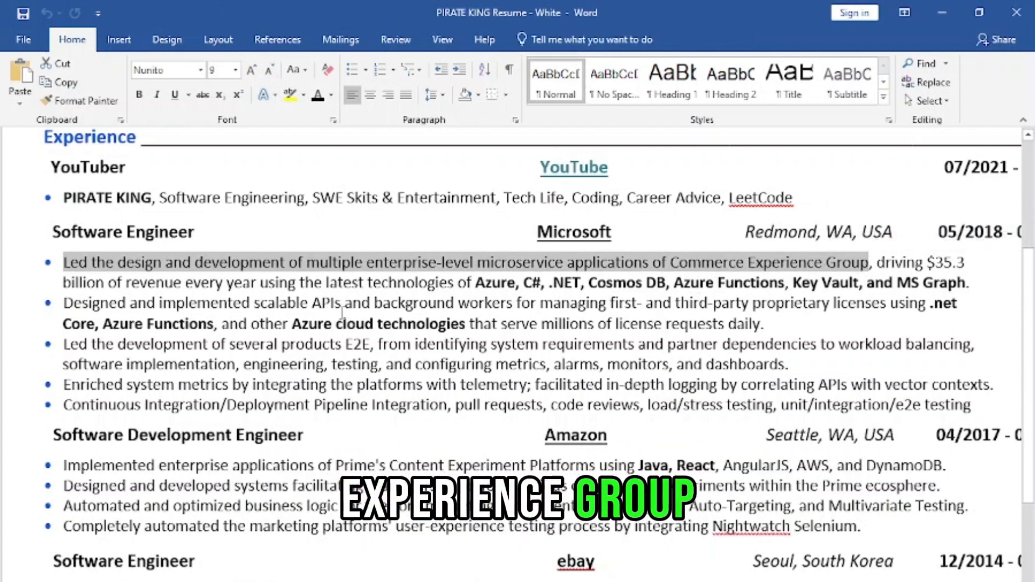
{"action": "left_click_drag", "start_coordinate": [260, 284], "coordinate": [323, 289]}
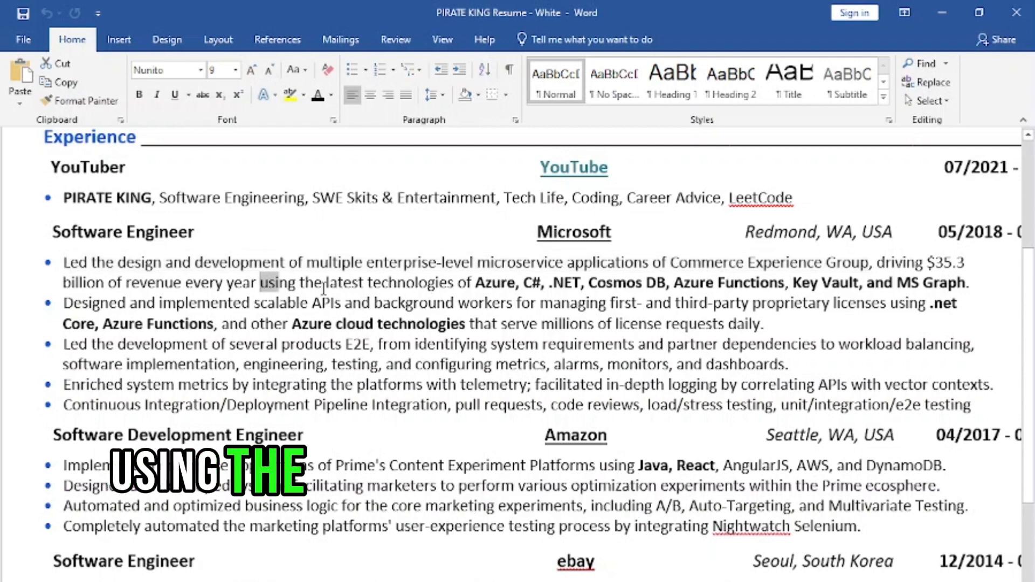
{"action": "left_click_drag", "start_coordinate": [573, 278], "coordinate": [678, 285]}
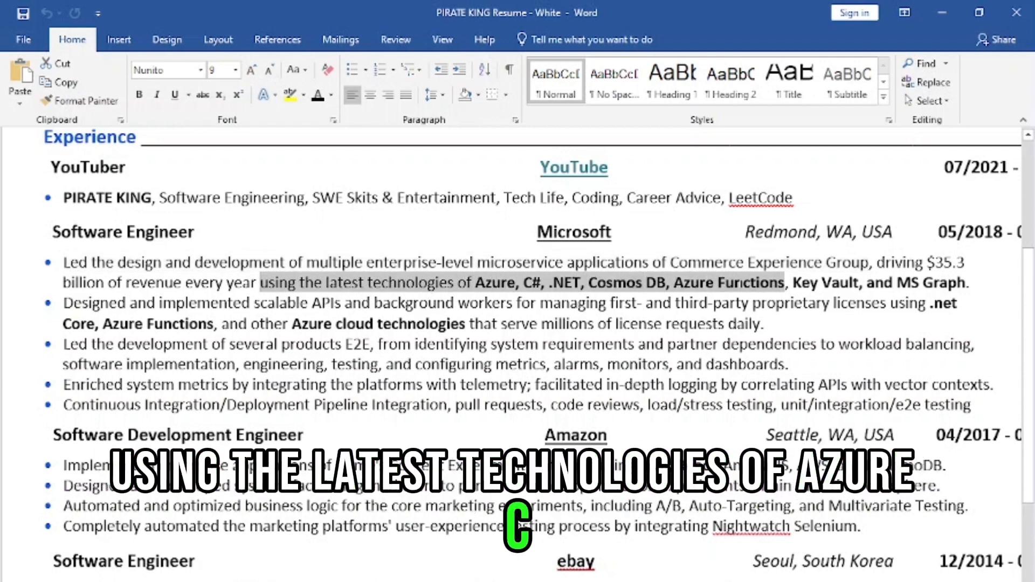
{"action": "left_click_drag", "start_coordinate": [785, 284], "coordinate": [846, 286]}
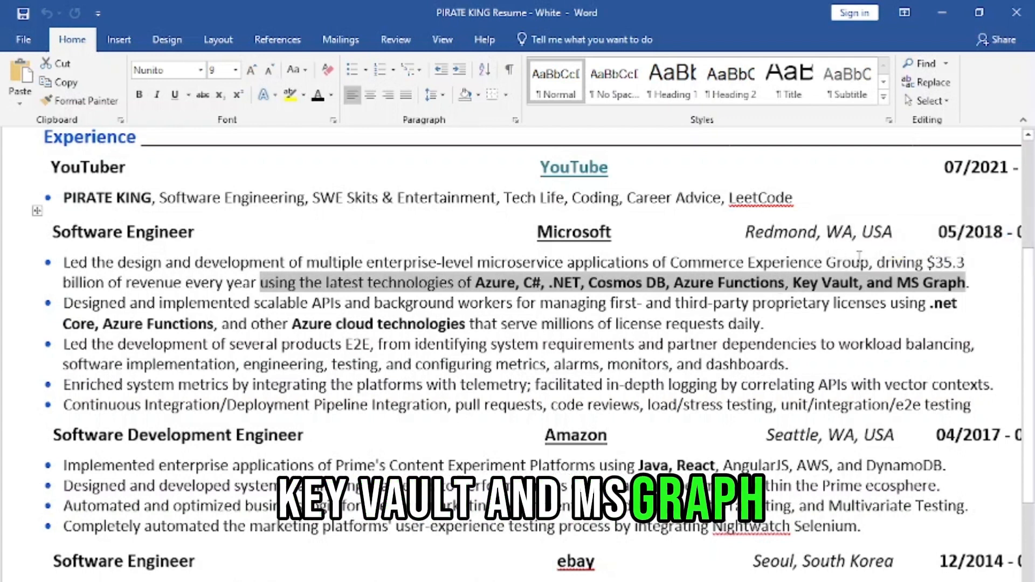
{"action": "left_click", "coordinate": [885, 261]}
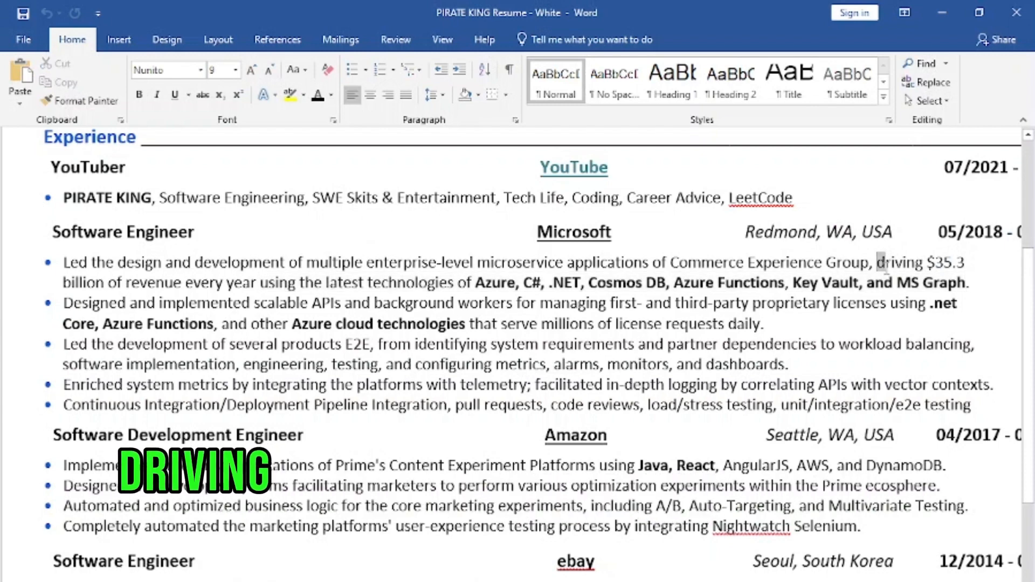
{"action": "left_click_drag", "start_coordinate": [885, 265], "coordinate": [820, 285]}
{"action": "left_click_drag", "start_coordinate": [410, 292], "coordinate": [248, 291]}
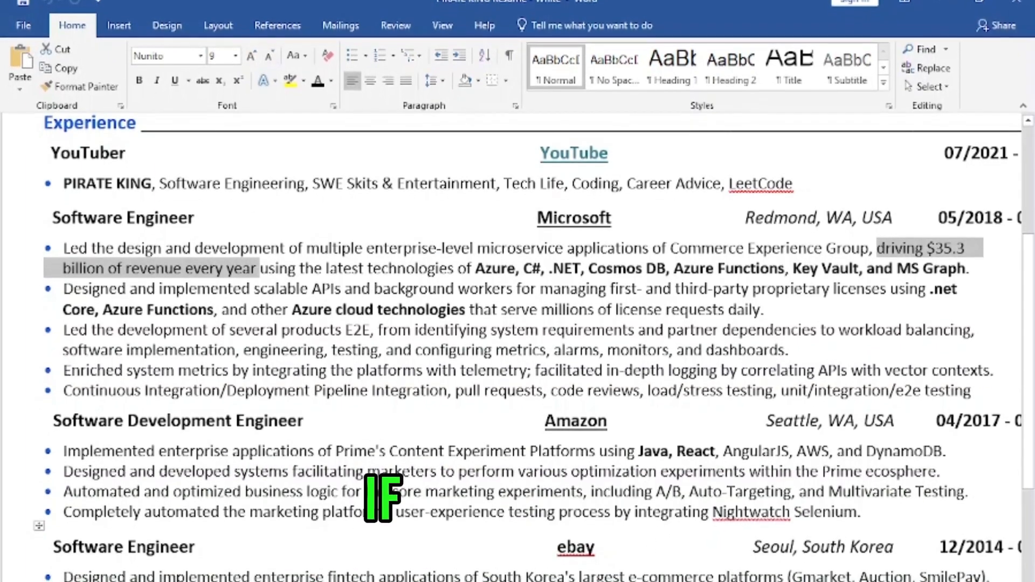
{"action": "left_click", "coordinate": [516, 303]}
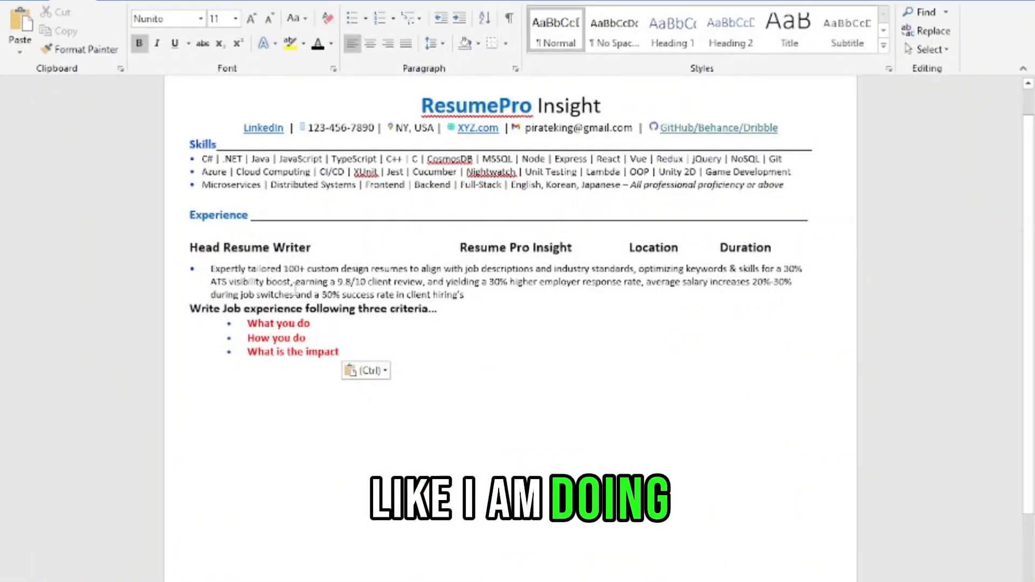
Highlight the sample bullet's phrases in turn: keywords & skills, ATS visibility, salary increase, 30% success rate
{"action": "scroll", "coordinate": [110, 231], "scroll_direction": "up", "scroll_amount": 5}
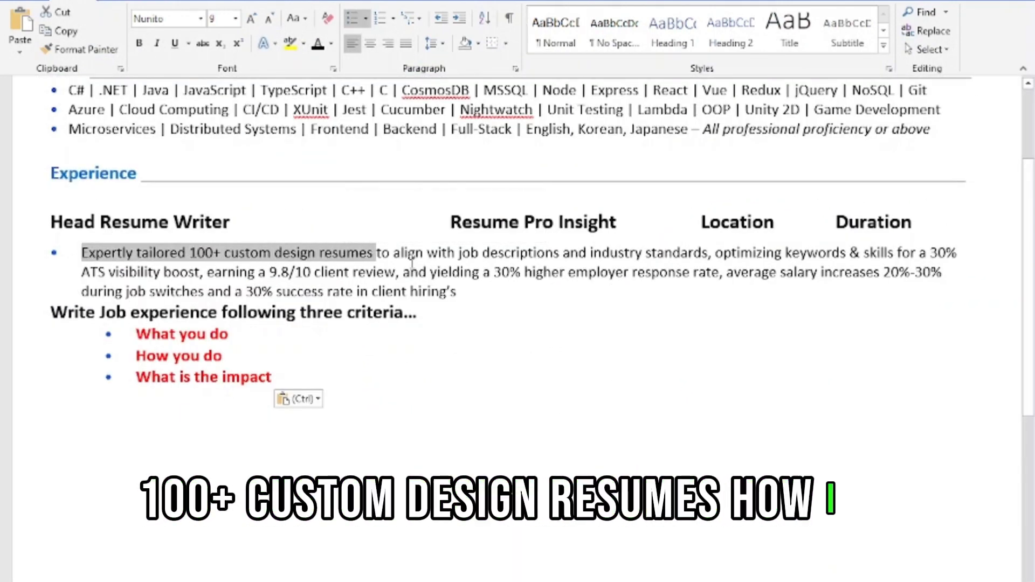
{"action": "left_click_drag", "start_coordinate": [394, 254], "coordinate": [484, 254]}
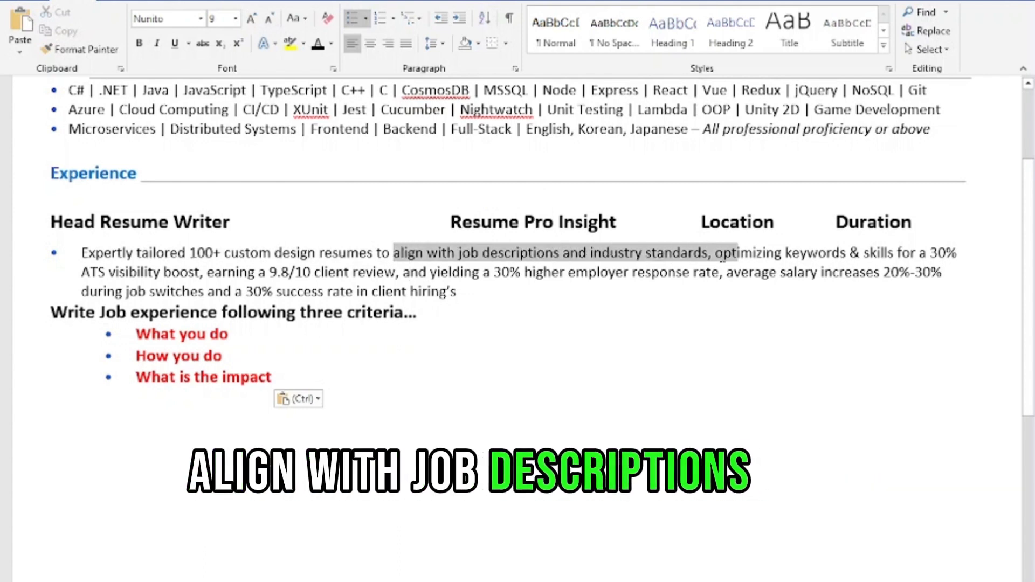
{"action": "left_click_drag", "start_coordinate": [835, 260], "coordinate": [882, 261]}
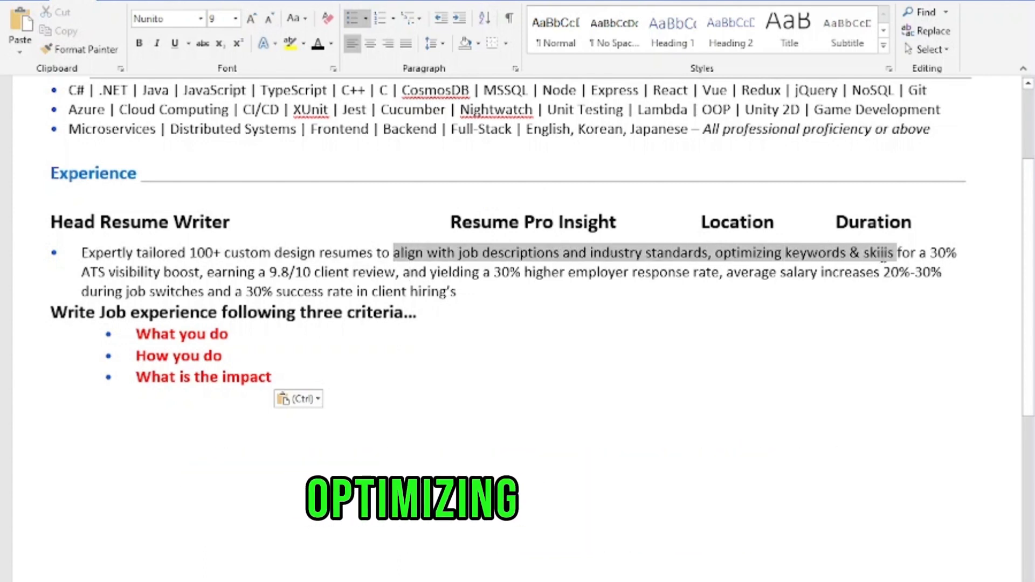
{"action": "left_click", "coordinate": [922, 252]}
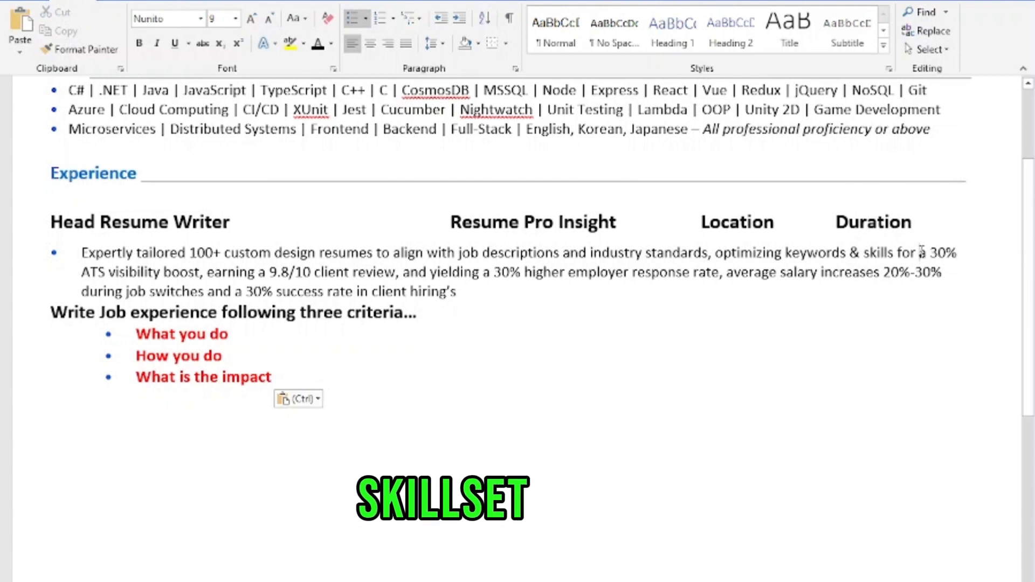
{"action": "left_click_drag", "start_coordinate": [944, 250], "coordinate": [522, 273]}
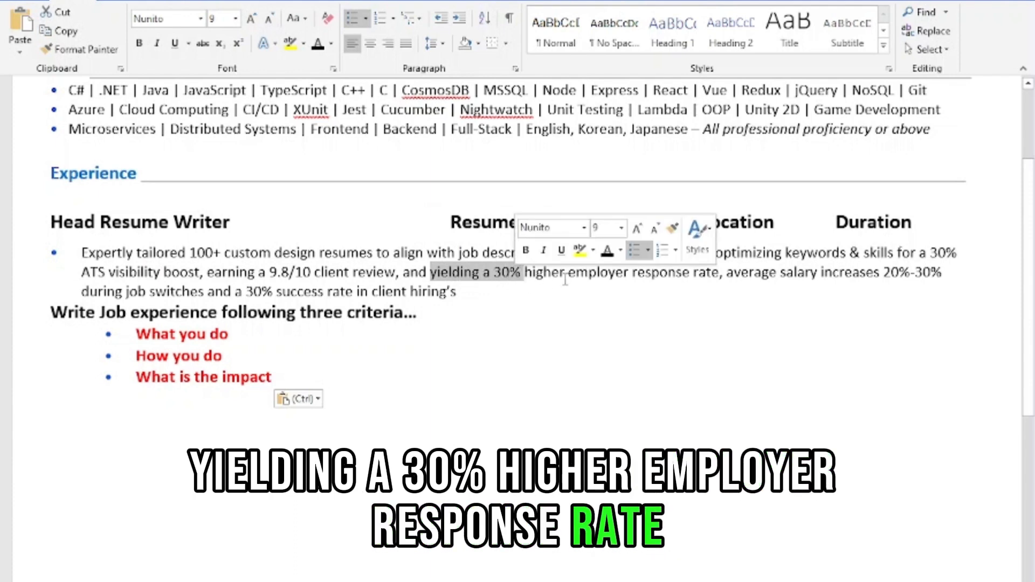
{"action": "left_click_drag", "start_coordinate": [726, 272], "coordinate": [932, 284]}
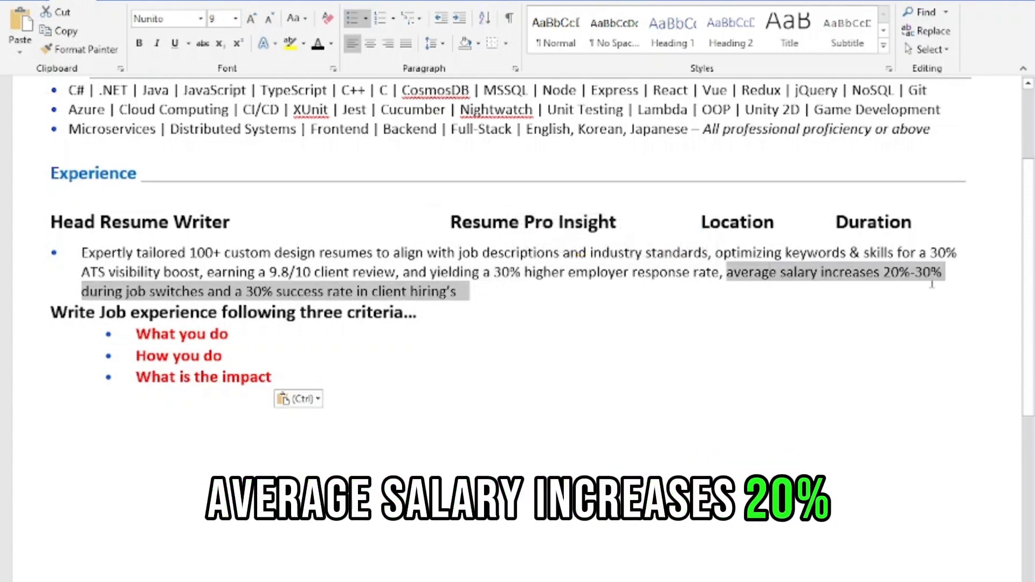
{"action": "left_click", "coordinate": [350, 291]}
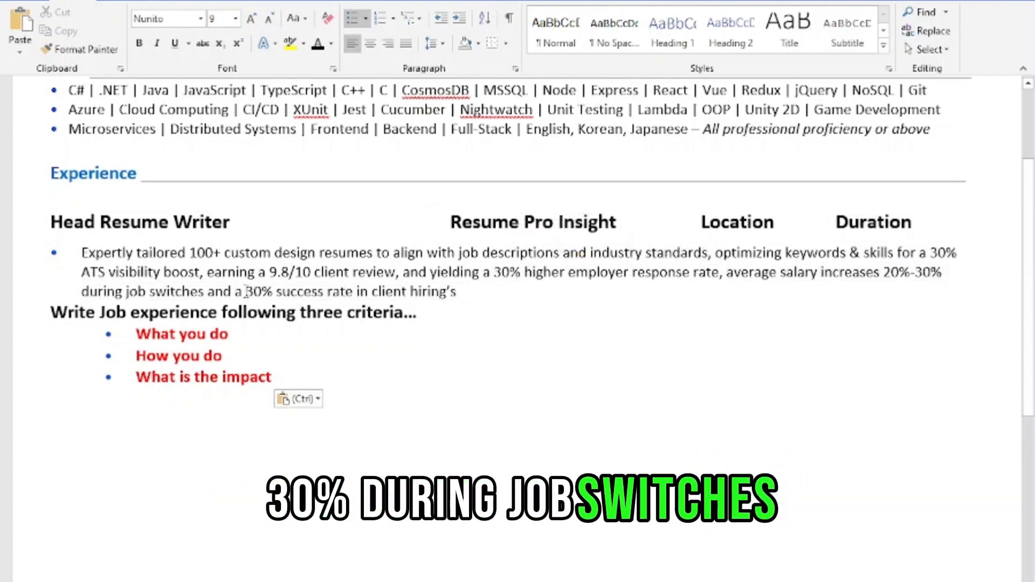
{"action": "left_click_drag", "start_coordinate": [324, 293], "coordinate": [323, 300]}
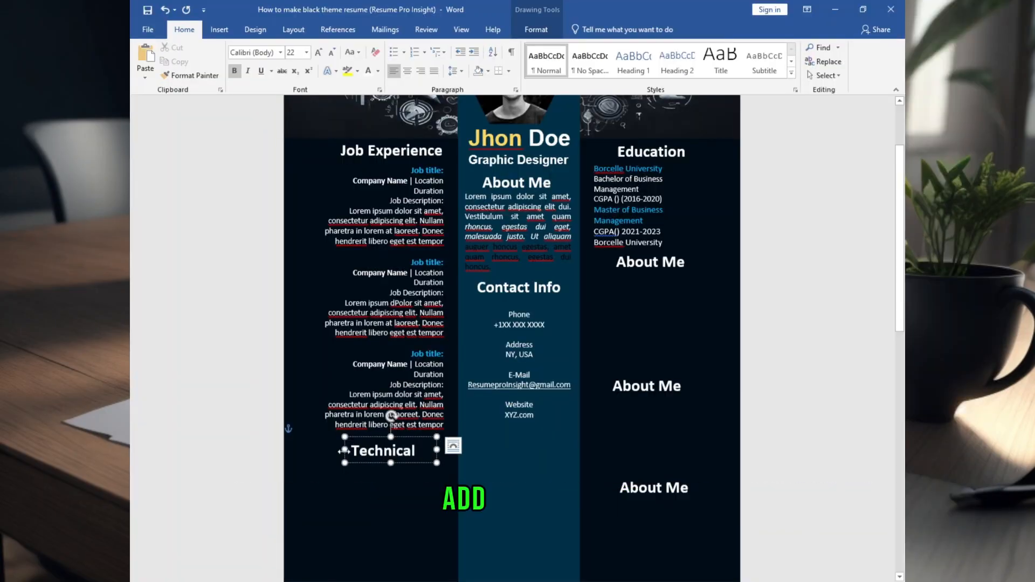
Position the Technical heading and the Other skills heading in their columns
{"action": "left_click_drag", "start_coordinate": [378, 416], "coordinate": [380, 416]}
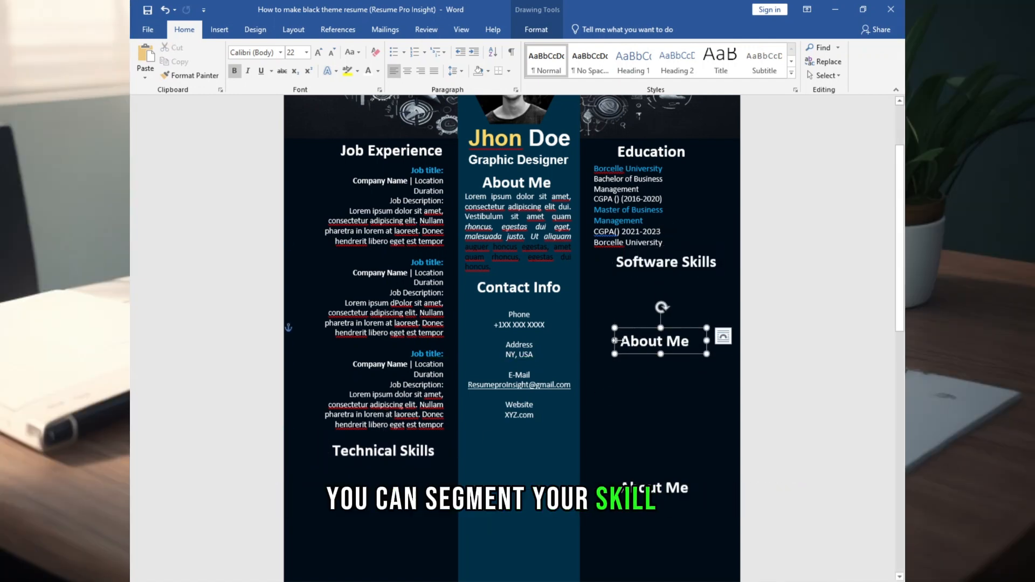
{"action": "type", "text": "Other skills"}
{"action": "left_click_drag", "start_coordinate": [633, 327], "coordinate": [629, 329]}
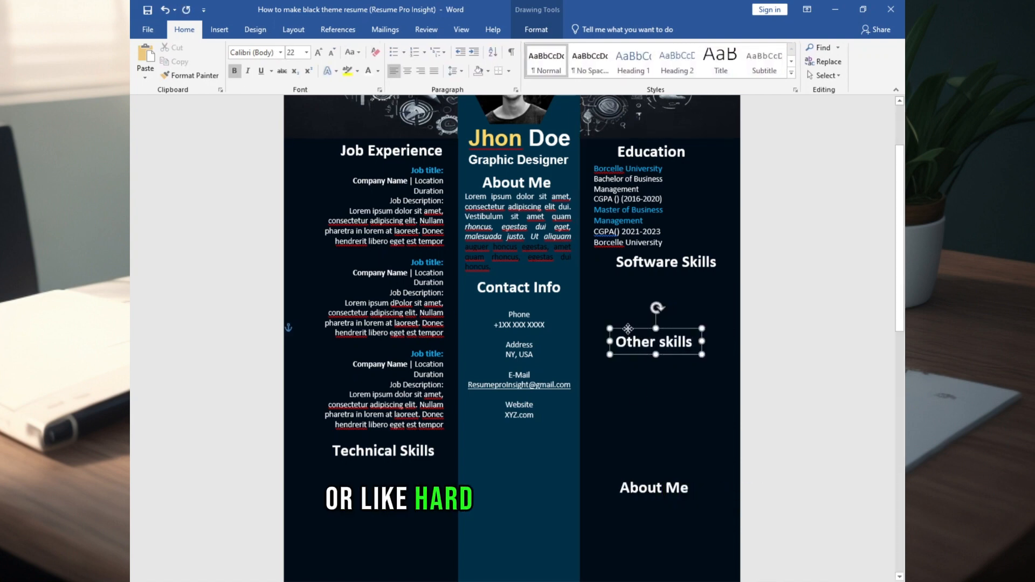
Paste a copy of the Education box under Other skills and resize it to fit the bullet list
{"action": "key", "text": "ctrl+v"}
{"action": "left_click_drag", "start_coordinate": [628, 204], "coordinate": [614, 367]}
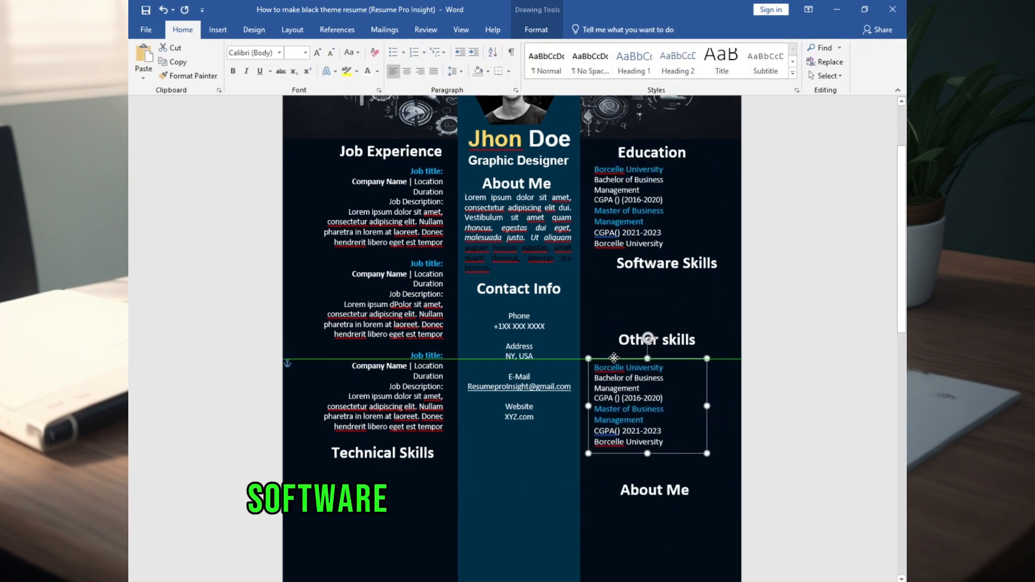
{"action": "left_click_drag", "start_coordinate": [706, 403], "coordinate": [733, 400]}
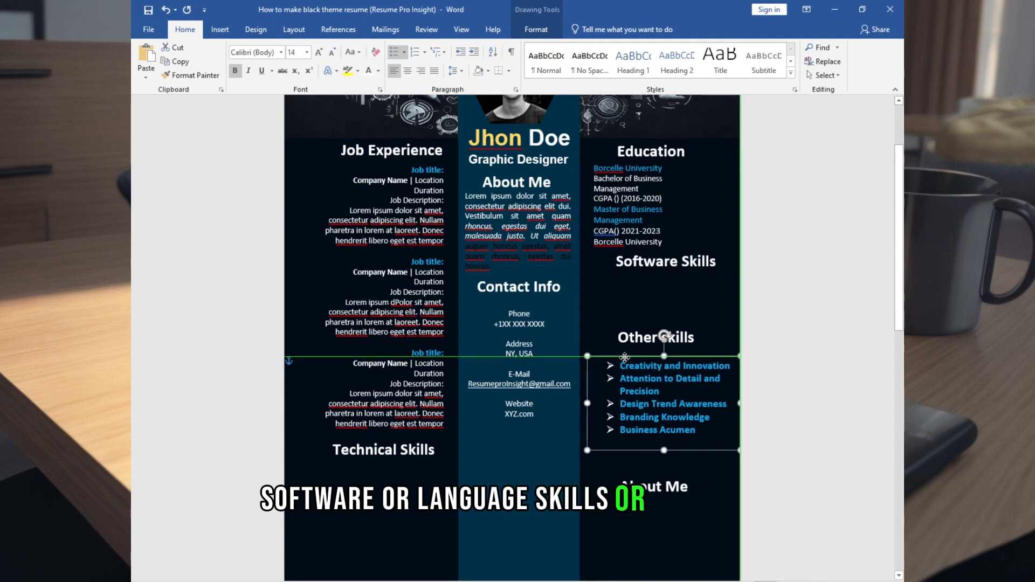
{"action": "left_click_drag", "start_coordinate": [625, 357], "coordinate": [636, 356]}
{"action": "left_click_drag", "start_coordinate": [651, 450], "coordinate": [652, 437]}
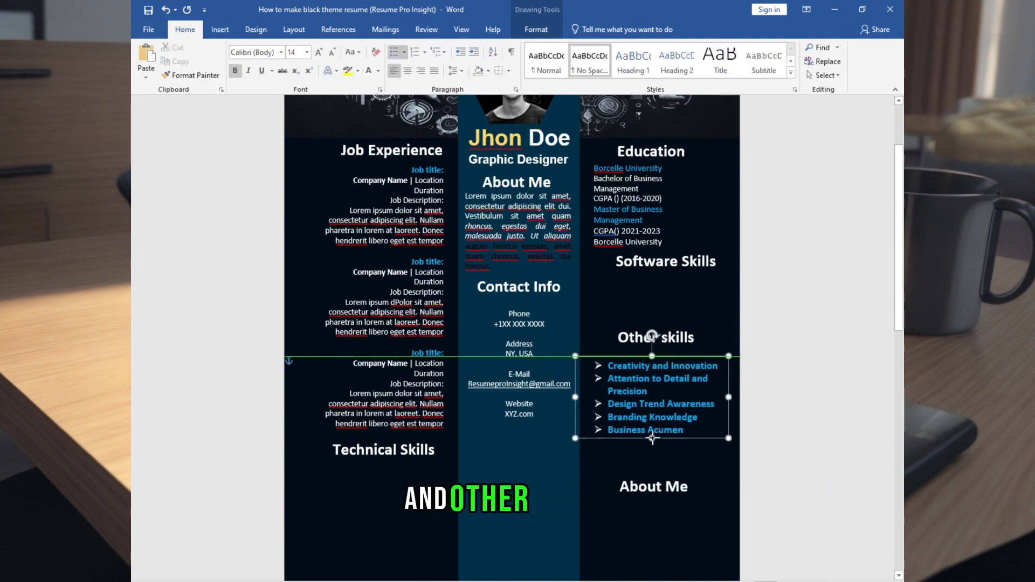
Review the resume page and select the Job Experience text box
{"action": "scroll", "coordinate": [645, 459], "scroll_direction": "down", "scroll_amount": 1}
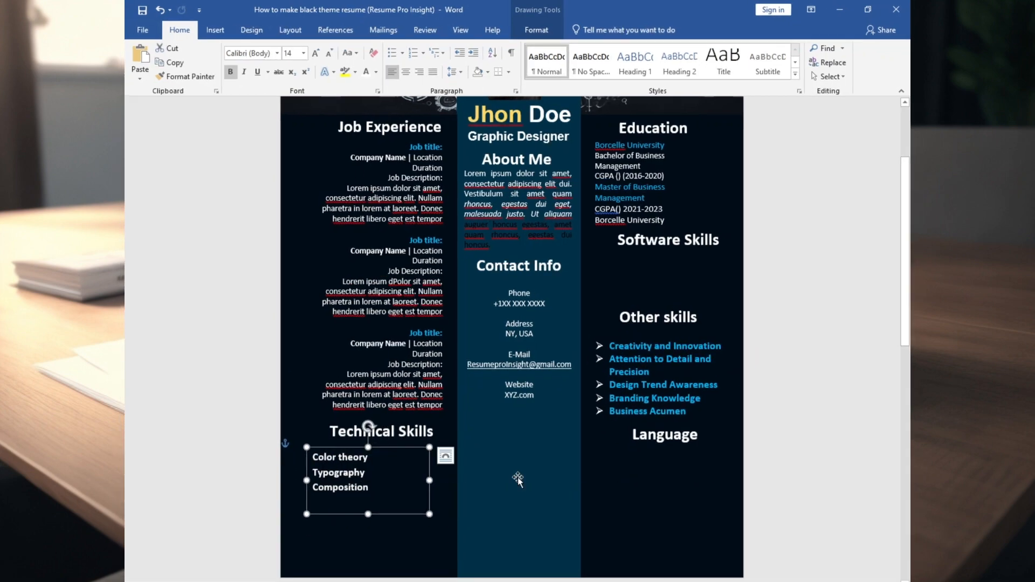
{"action": "scroll", "coordinate": [518, 478], "scroll_direction": "up", "scroll_amount": 1}
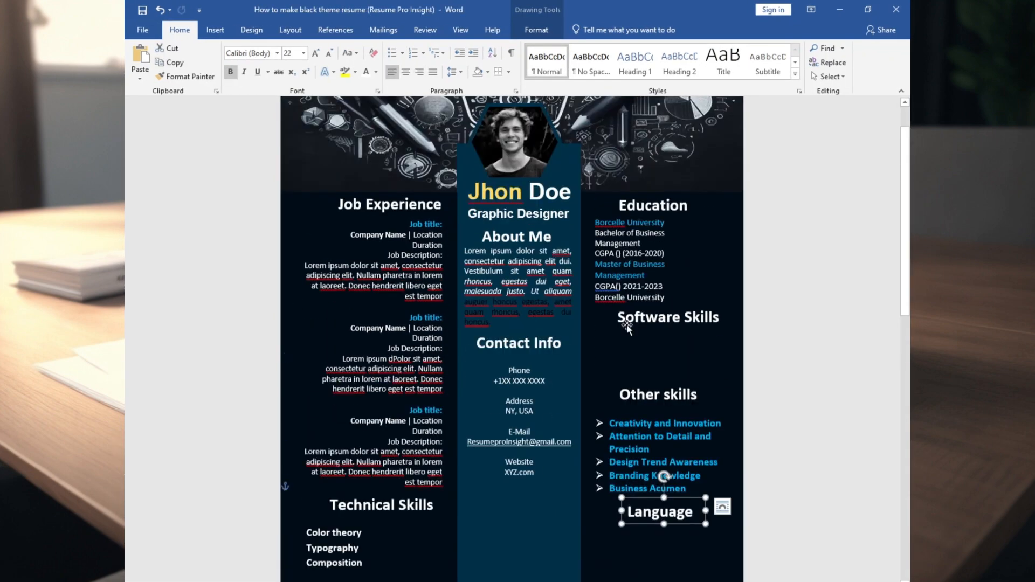
{"action": "scroll", "coordinate": [627, 328], "scroll_direction": "down", "scroll_amount": 2}
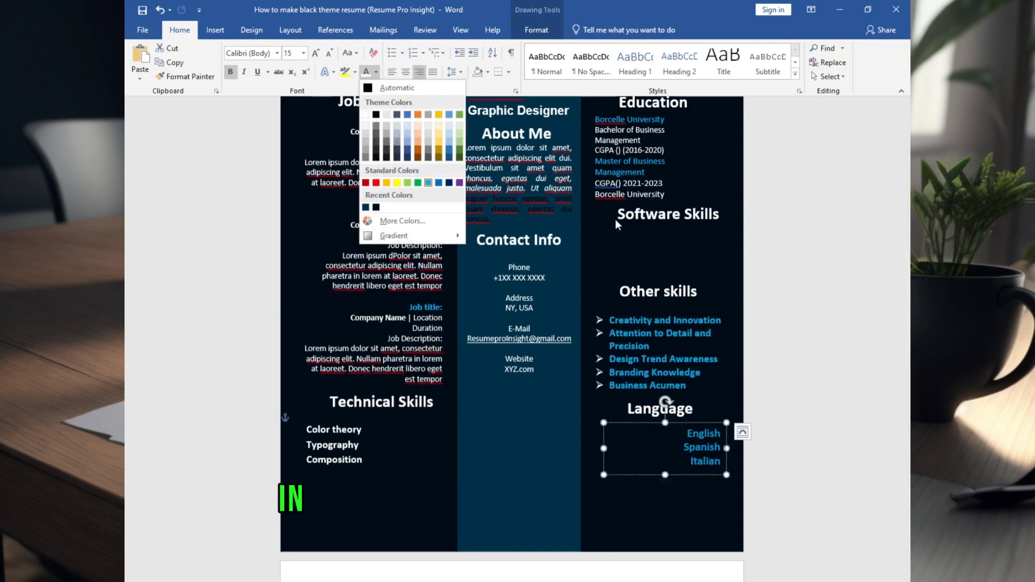
{"action": "left_click", "coordinate": [406, 381]}
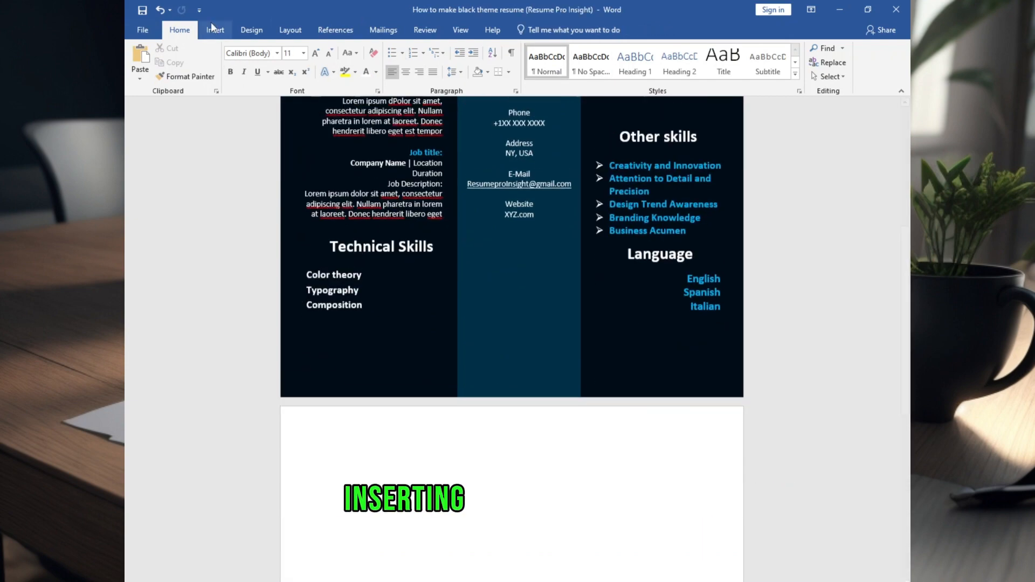
{"action": "left_click", "coordinate": [215, 30]}
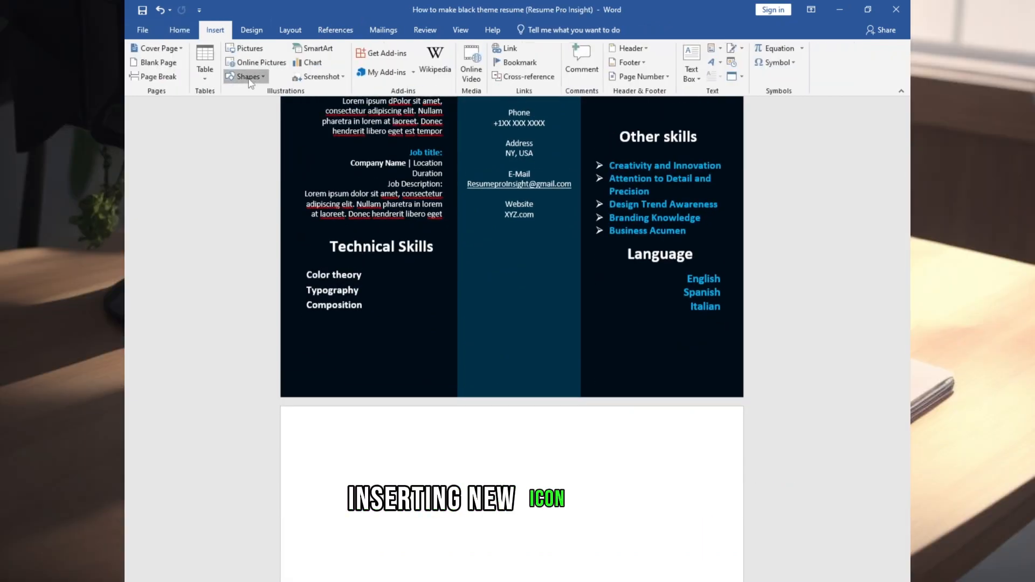
Insert the Ps, Id, Ai and Pr icon pictures at 0.31" height with In Front of Text wrapping
{"action": "left_click", "coordinate": [249, 48]}
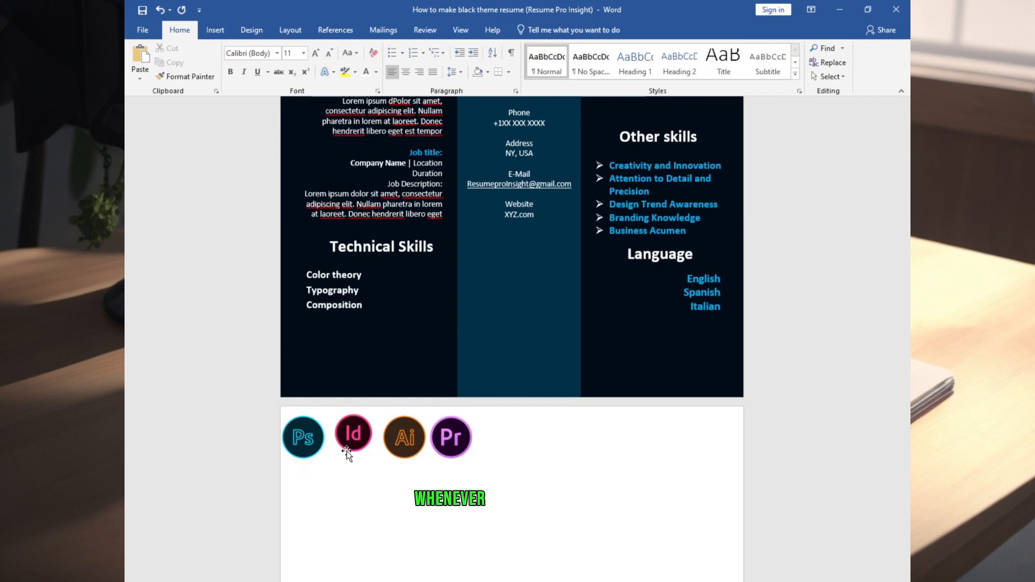
{"action": "left_click", "coordinate": [353, 434]}
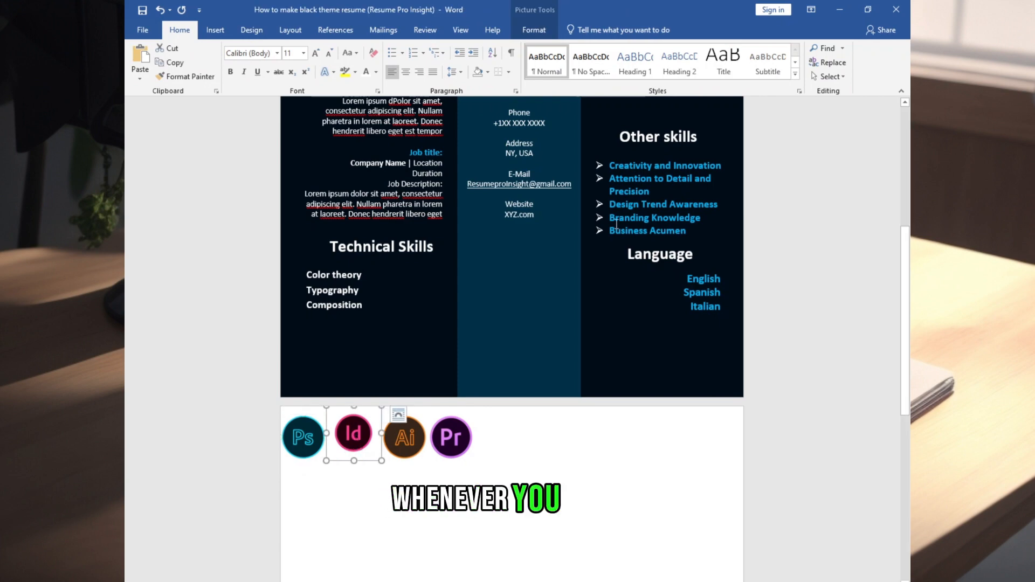
{"action": "left_click", "coordinate": [534, 30]}
{"action": "key", "text": "Tab"}
{"action": "type", "text": ".31"}
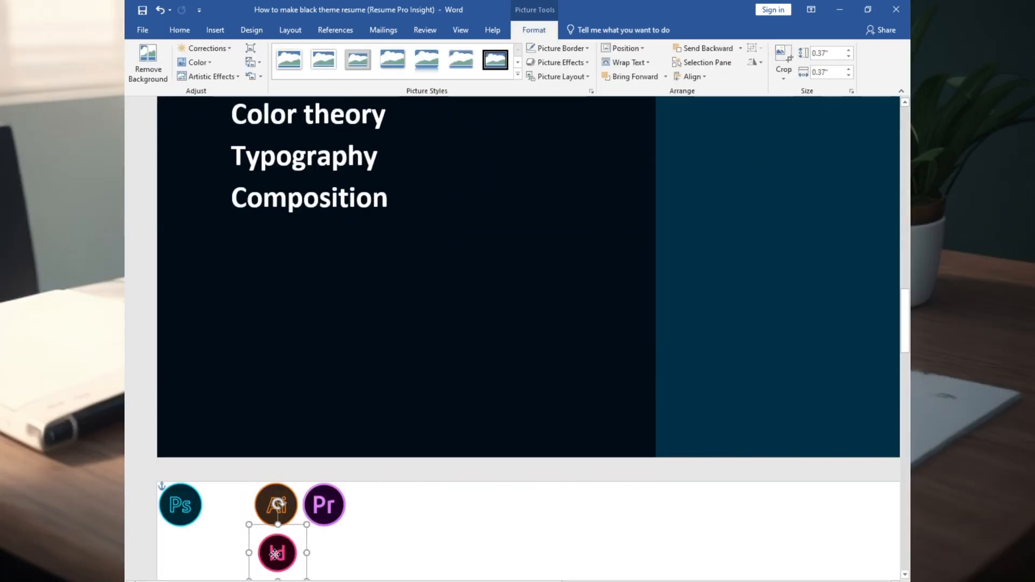
{"action": "left_click_drag", "start_coordinate": [276, 551], "coordinate": [350, 431]}
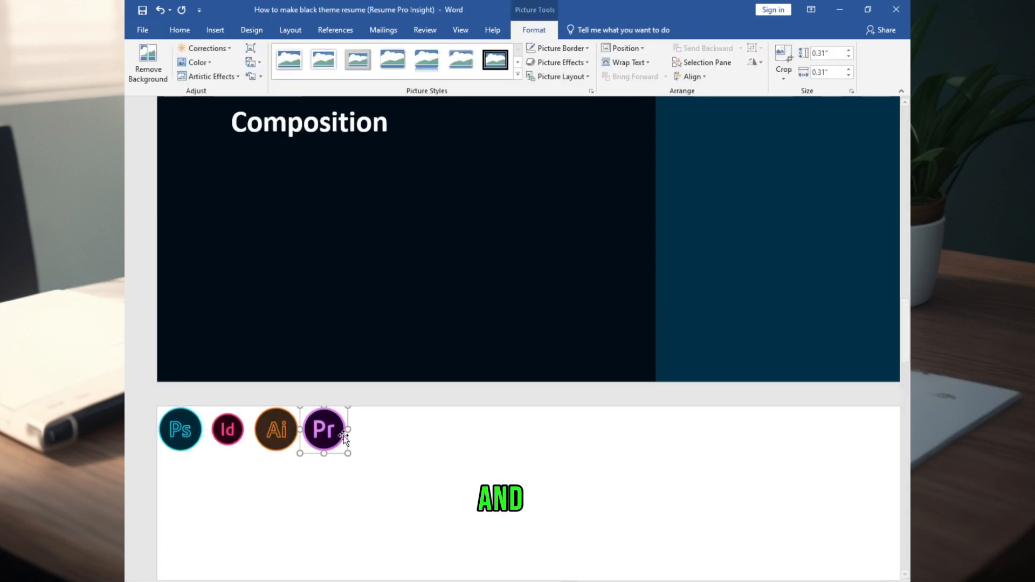
{"action": "right_click", "coordinate": [334, 432]}
{"action": "right_click", "coordinate": [275, 432]}
{"action": "right_click", "coordinate": [253, 431]}
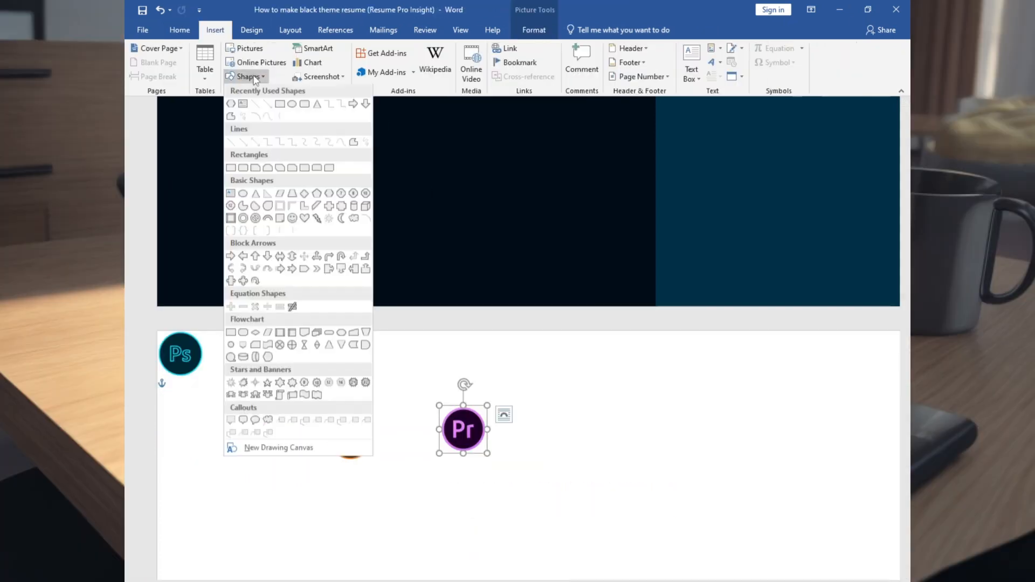
Draw a Block Arc shape sized 0.47" x 0.47"
{"action": "left_click", "coordinate": [288, 385]}
{"action": "left_click_drag", "start_coordinate": [227, 365], "coordinate": [367, 475]}
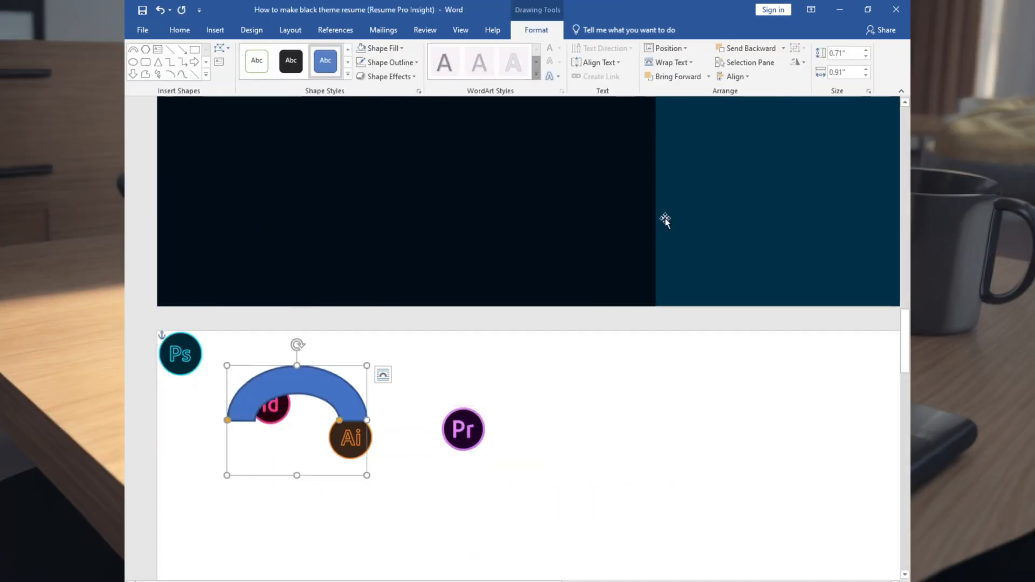
{"action": "left_click", "coordinate": [842, 53]}
{"action": "key", "text": "BackSpace"}
{"action": "type", "text": "0.47"}
{"action": "key", "text": "Return"}
{"action": "left_click", "coordinate": [841, 53]}
{"action": "double_click", "coordinate": [855, 72]}
{"action": "type", "text": "0.47"}
{"action": "key", "text": "Return"}
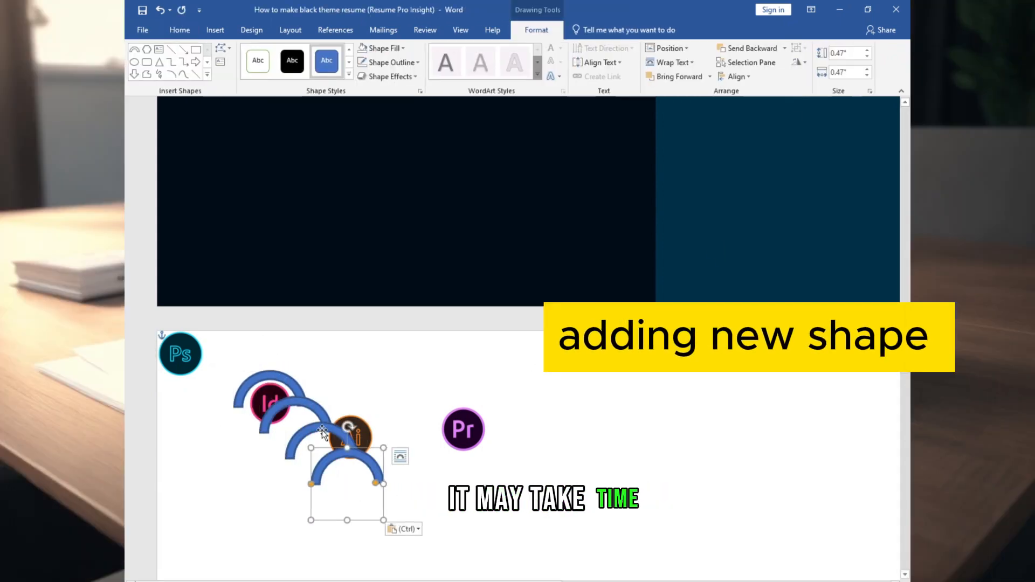
Place copies of the arc over the Pr, Ai, Id and Ps icons
{"action": "left_click_drag", "start_coordinate": [335, 455], "coordinate": [452, 399]}
{"action": "left_click_drag", "start_coordinate": [331, 430], "coordinate": [364, 405]}
{"action": "left_click_drag", "start_coordinate": [282, 403], "coordinate": [229, 384]}
{"action": "left_click_drag", "start_coordinate": [180, 354], "coordinate": [242, 484]}
{"action": "left_click_drag", "start_coordinate": [229, 383], "coordinate": [228, 455]}
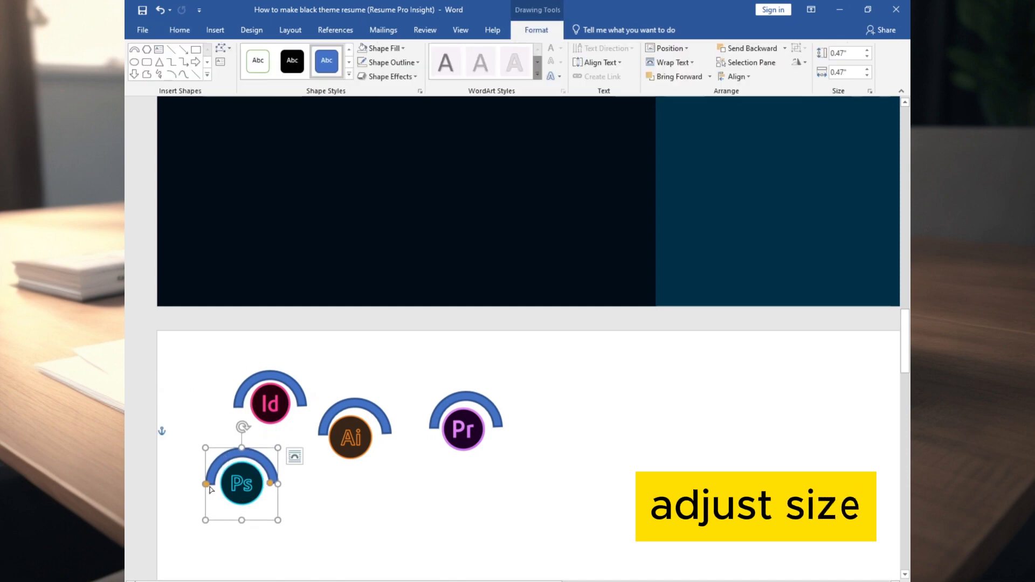
Apply a light blue colour to the selection
{"action": "left_click", "coordinate": [230, 487]}
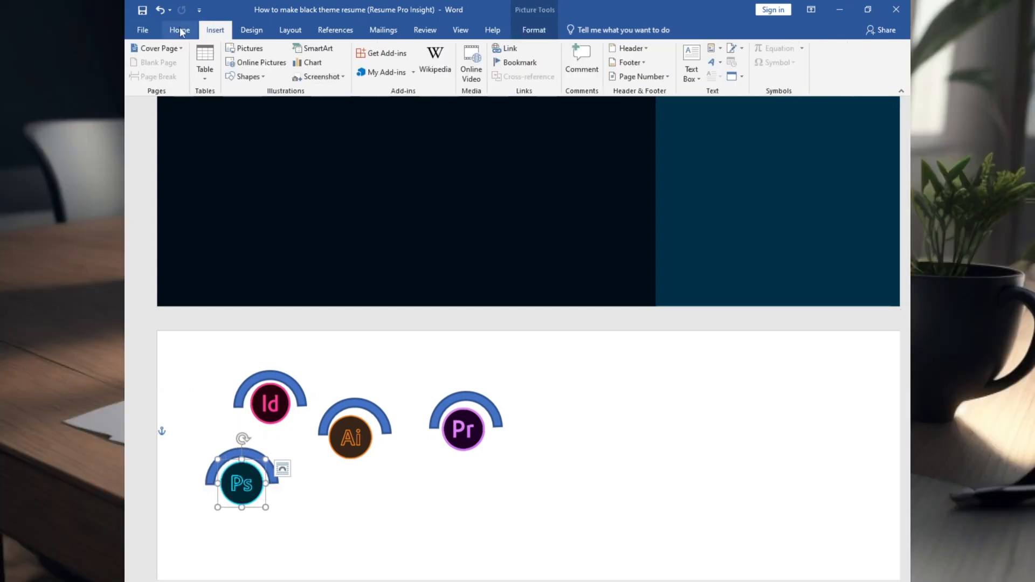
{"action": "left_click", "coordinate": [355, 73]}
{"action": "left_click", "coordinate": [403, 180]}
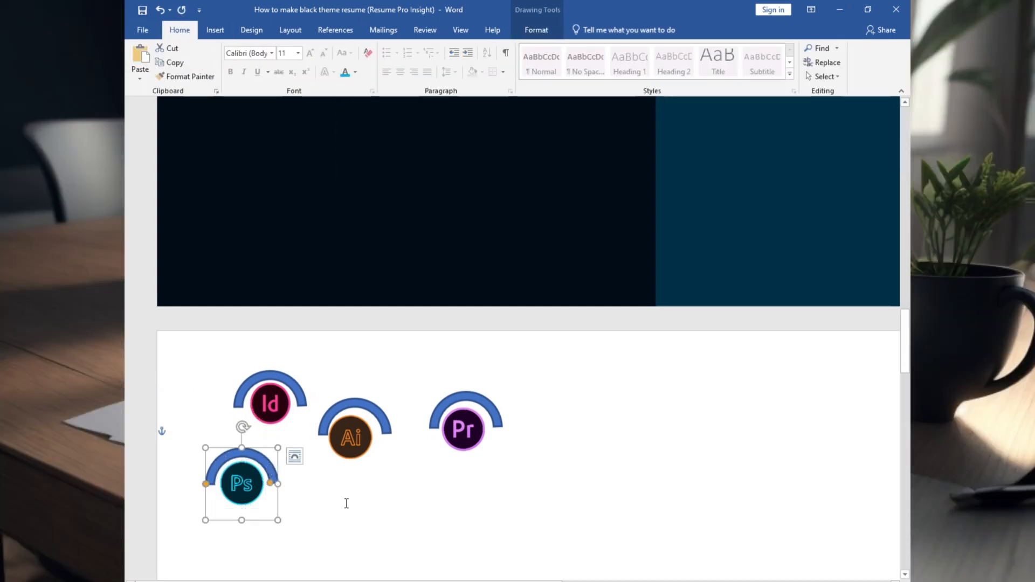
Extend the Ps arc almost fully around its logo and give it a light blue fill and outline
{"action": "left_click_drag", "start_coordinate": [209, 481], "coordinate": [273, 505]}
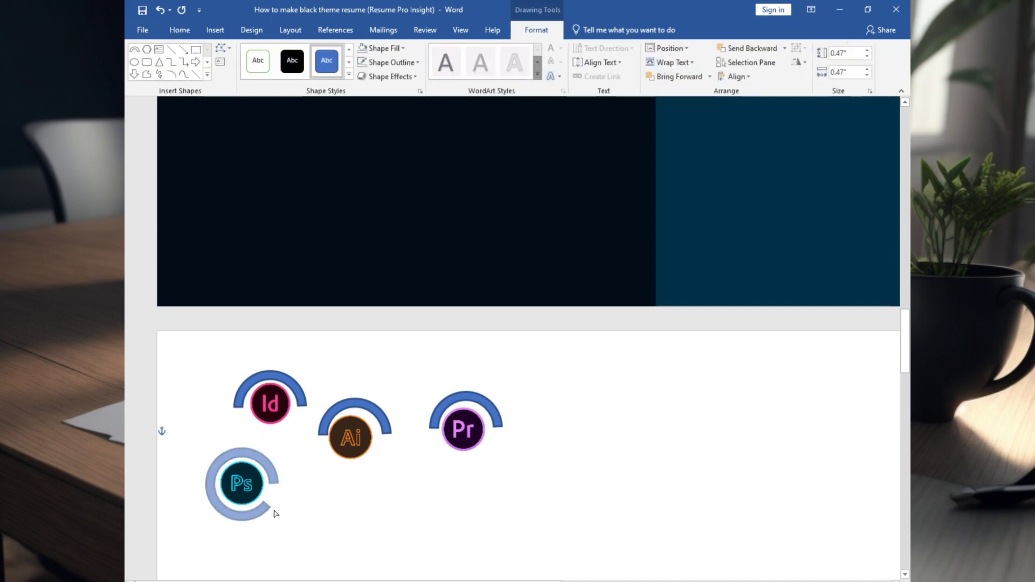
{"action": "right_click", "coordinate": [269, 477]}
{"action": "key", "text": "Escape"}
{"action": "right_click", "coordinate": [268, 475]}
{"action": "left_click", "coordinate": [305, 490]}
{"action": "left_click", "coordinate": [363, 376]}
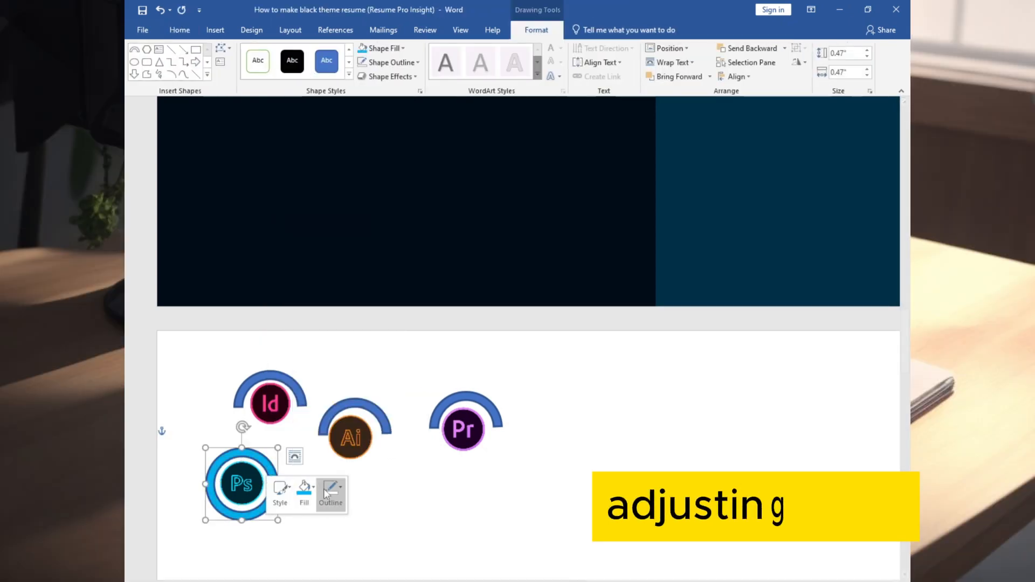
{"action": "left_click", "coordinate": [331, 490]}
{"action": "left_click", "coordinate": [387, 389]}
Give the Id arc a magenta fill from More Colors and a magenta outline
{"action": "right_click", "coordinate": [282, 403]}
{"action": "right_click", "coordinate": [275, 407]}
{"action": "left_click", "coordinate": [236, 403]}
{"action": "right_click", "coordinate": [236, 404]}
{"action": "left_click", "coordinate": [275, 425]}
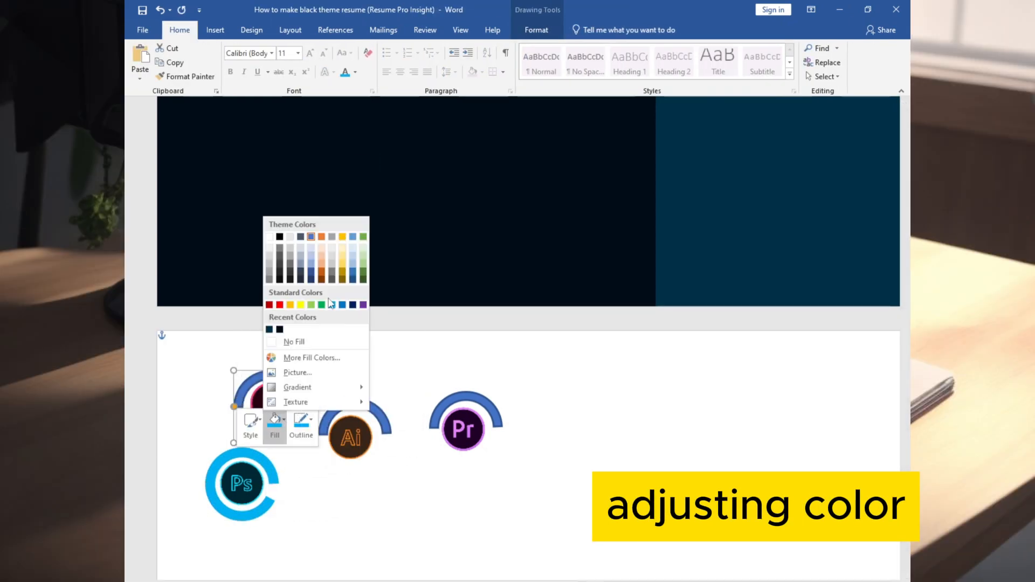
{"action": "left_click", "coordinate": [308, 360]}
{"action": "left_click", "coordinate": [605, 209]}
{"action": "left_click", "coordinate": [690, 281]}
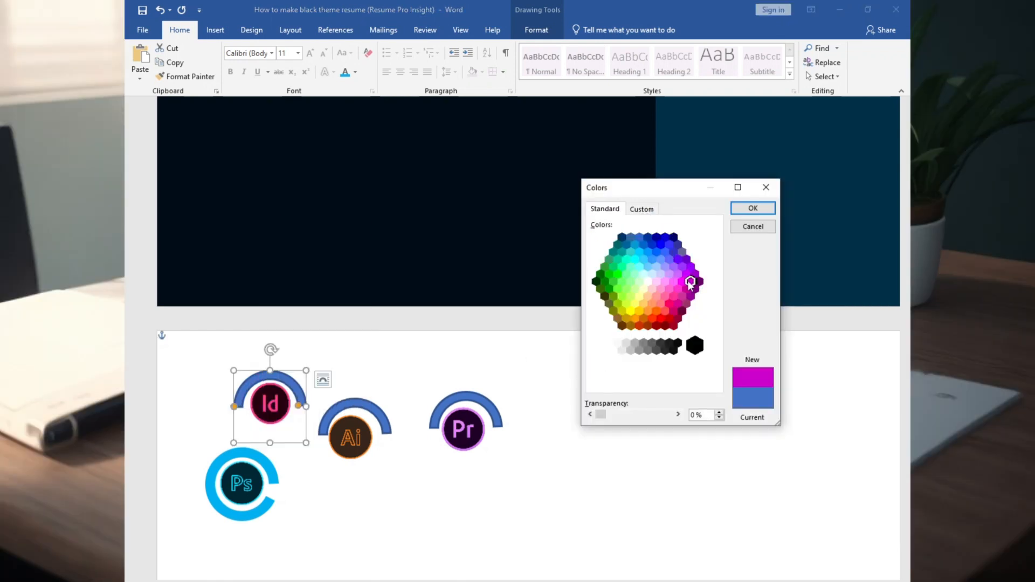
{"action": "left_click", "coordinate": [753, 209]}
{"action": "right_click", "coordinate": [291, 381]}
{"action": "left_click", "coordinate": [356, 403]}
{"action": "left_click", "coordinate": [351, 324]}
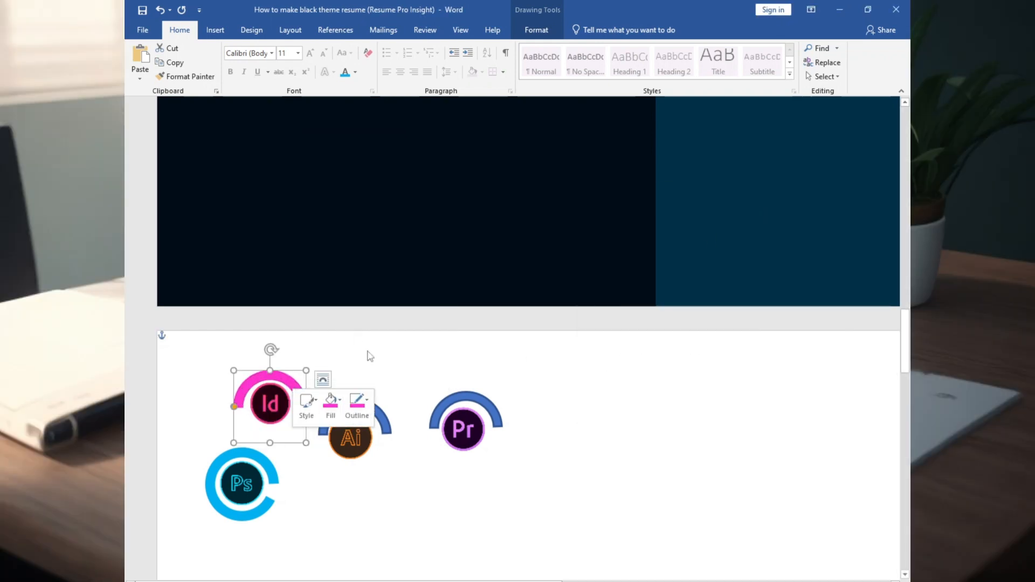
Reapply the magenta fill and a pink outline to the Id arc
{"action": "right_click", "coordinate": [268, 374]}
{"action": "left_click", "coordinate": [316, 398]}
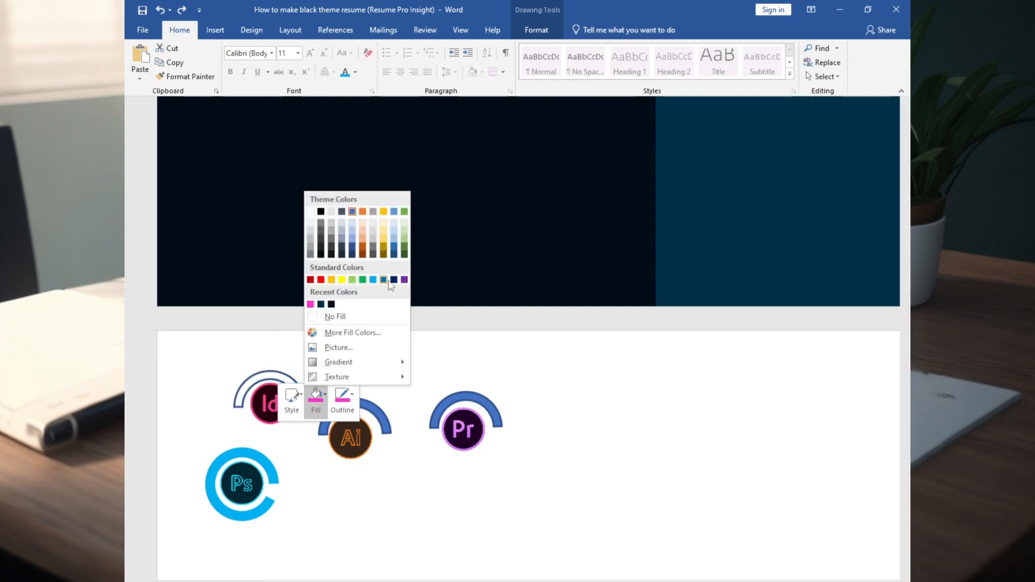
{"action": "left_click", "coordinate": [353, 333]}
{"action": "left_click", "coordinate": [608, 209]}
{"action": "left_click", "coordinate": [690, 281]}
{"action": "left_click", "coordinate": [753, 208]}
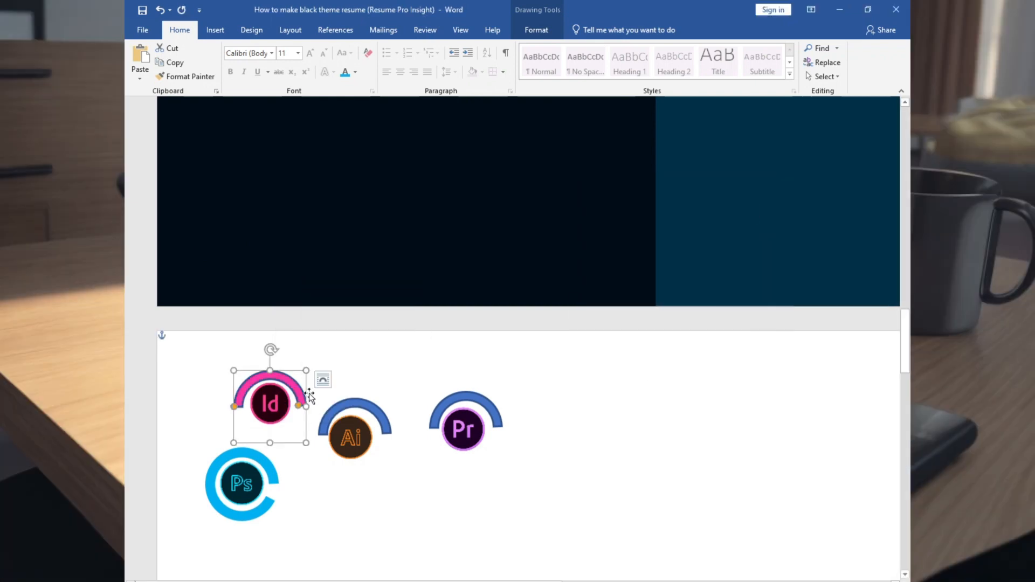
{"action": "right_click", "coordinate": [268, 373]}
{"action": "left_click", "coordinate": [353, 402]}
{"action": "left_click", "coordinate": [346, 323]}
Colour the Ai arc orange and the Pr arc purple
{"action": "left_click", "coordinate": [382, 412]}
{"action": "right_click", "coordinate": [383, 417]}
{"action": "left_click", "coordinate": [422, 436]}
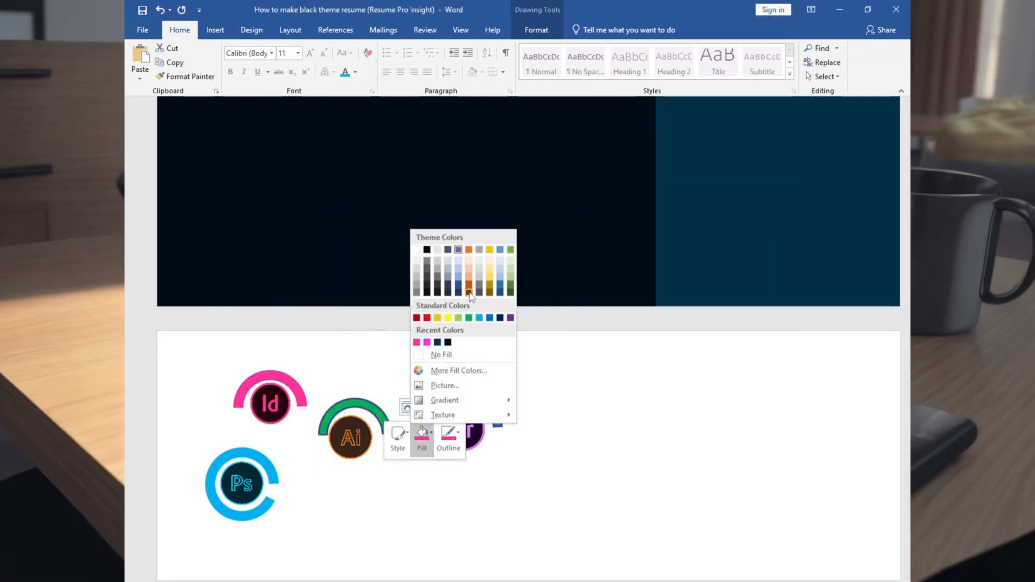
{"action": "left_click", "coordinate": [469, 249]}
{"action": "right_click", "coordinate": [473, 407]}
{"action": "left_click", "coordinate": [510, 429]}
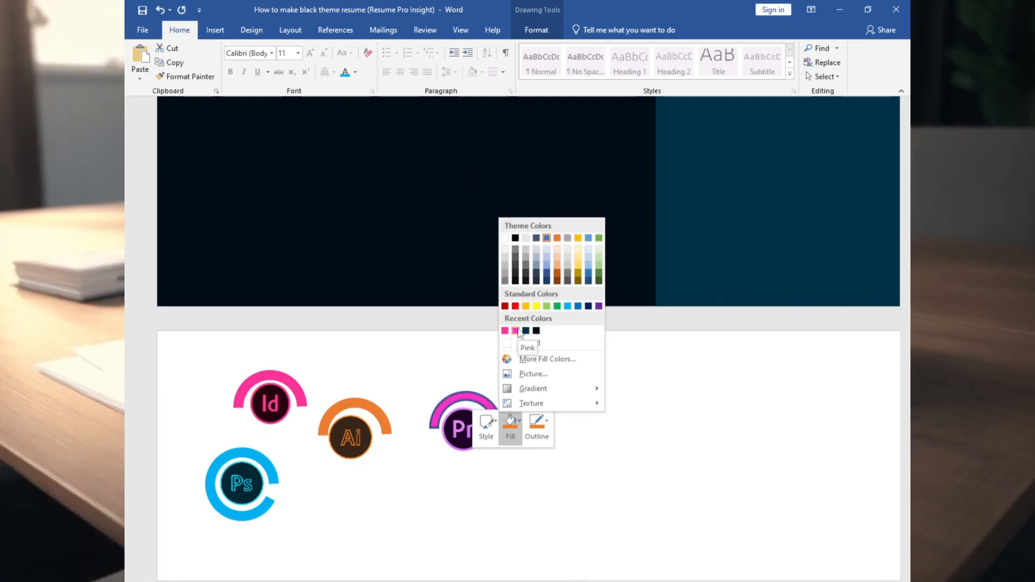
{"action": "left_click", "coordinate": [599, 306]}
Adjust the Id, Ai and Ps logos so each sits inside its arc
{"action": "left_click", "coordinate": [363, 426]}
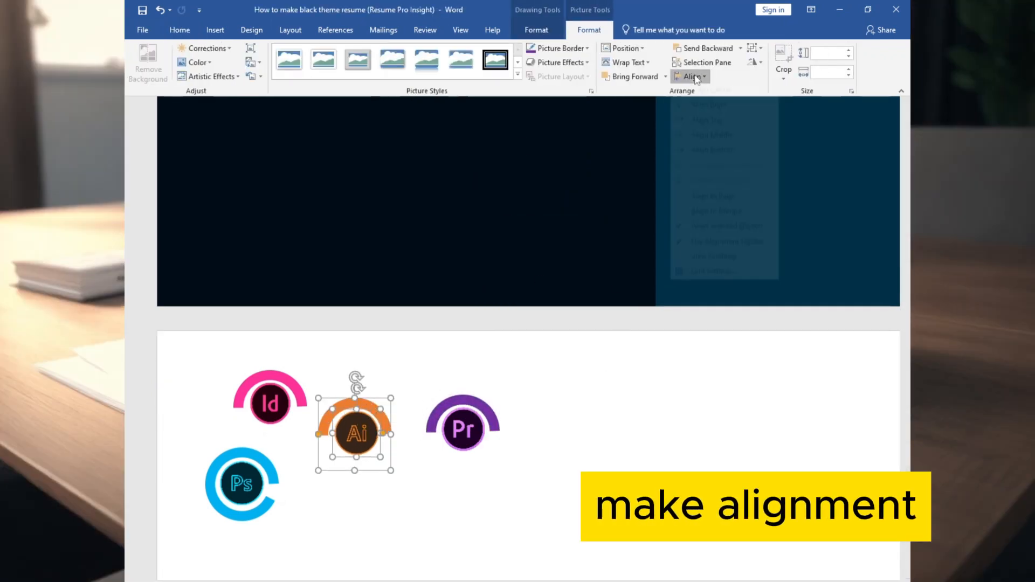
{"action": "left_click", "coordinate": [243, 482]}
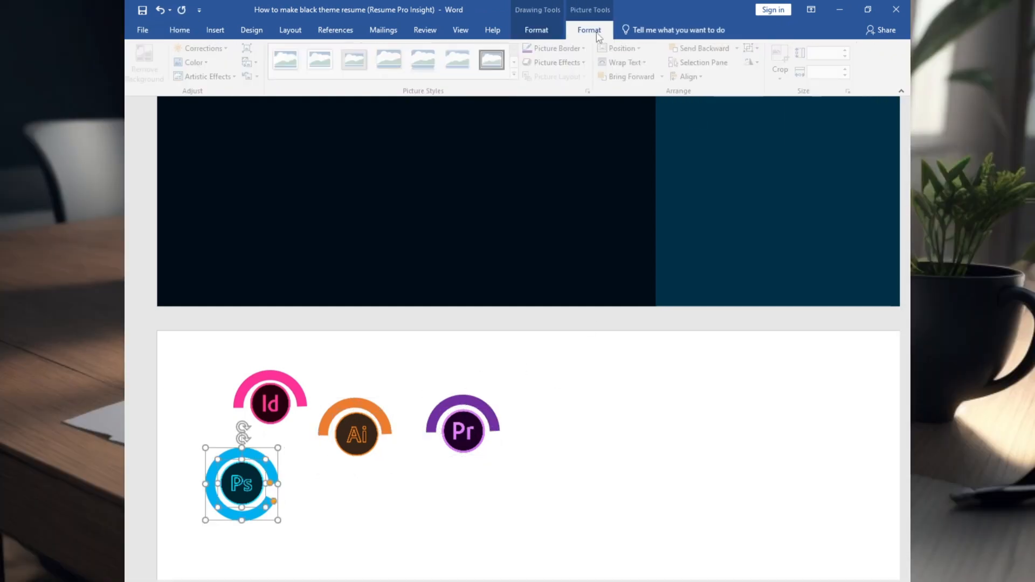
{"action": "left_click", "coordinate": [269, 405]}
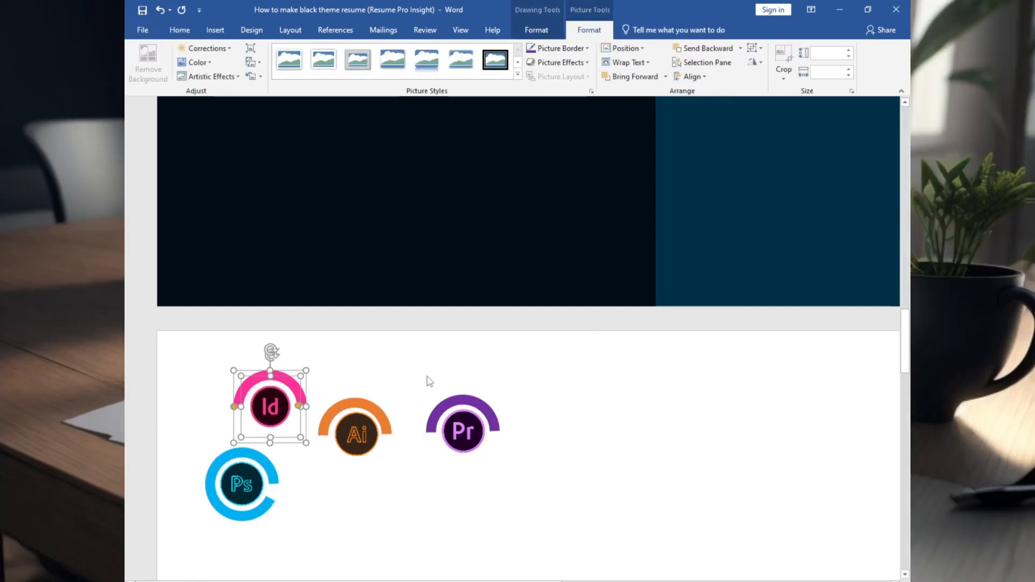
{"action": "left_click", "coordinate": [430, 382]}
{"action": "left_click", "coordinate": [269, 407]}
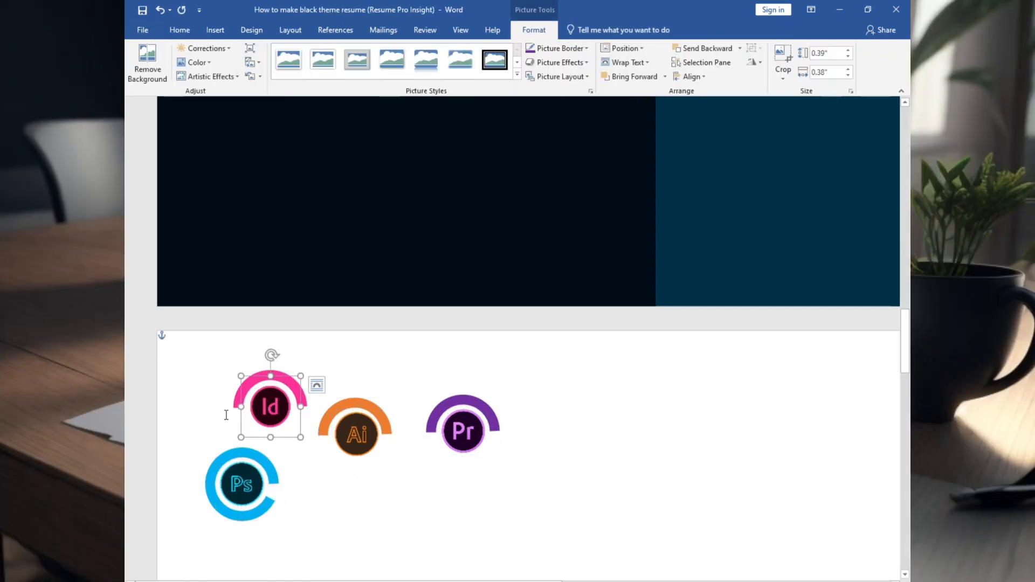
{"action": "left_click", "coordinate": [238, 406]}
{"action": "left_click", "coordinate": [321, 437]}
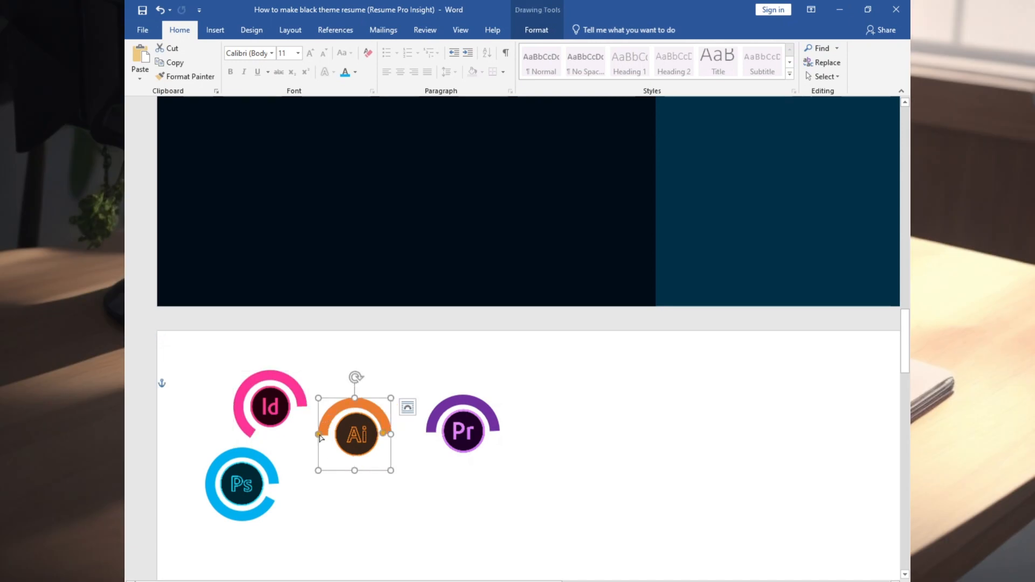
Group the Pr arc and the Ai arc each with its logo
{"action": "right_click", "coordinate": [454, 428]}
{"action": "left_click", "coordinate": [593, 296]}
{"action": "left_click", "coordinate": [356, 430]}
{"action": "left_click", "coordinate": [346, 407], "text": "ctrl"}
{"action": "right_click", "coordinate": [346, 407]}
{"action": "mouse_move", "coordinate": [429, 274]}
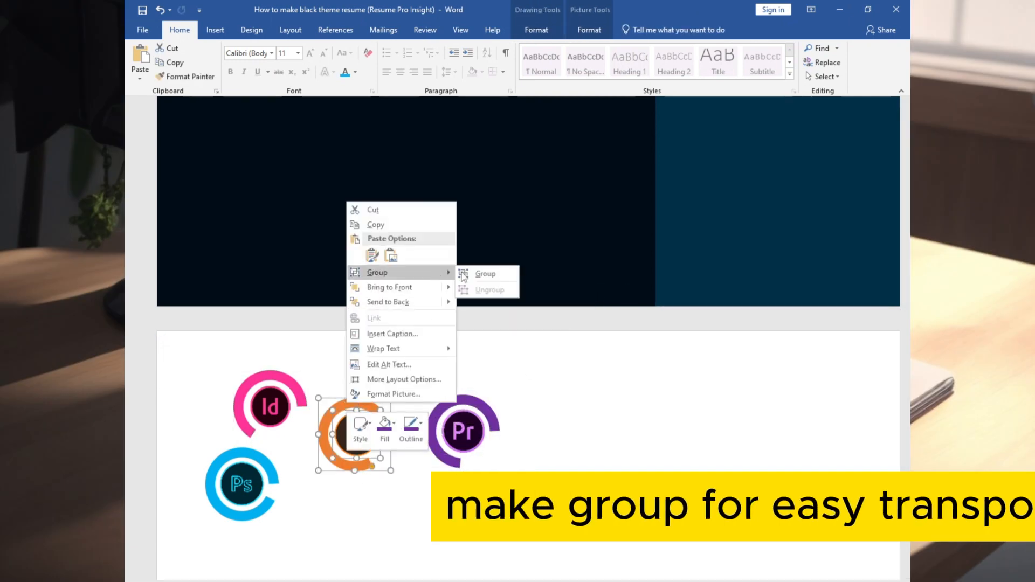
{"action": "left_click", "coordinate": [485, 274]}
{"action": "left_click", "coordinate": [286, 382]}
Group the Id arc and the Ps arc each with its logo
{"action": "left_click", "coordinate": [276, 396], "text": "ctrl"}
{"action": "right_click", "coordinate": [276, 396]}
{"action": "left_click", "coordinate": [416, 467]}
{"action": "left_click", "coordinate": [274, 477]}
{"action": "left_click", "coordinate": [257, 475], "text": "ctrl"}
{"action": "right_click", "coordinate": [256, 476]}
{"action": "mouse_move", "coordinate": [294, 340]}
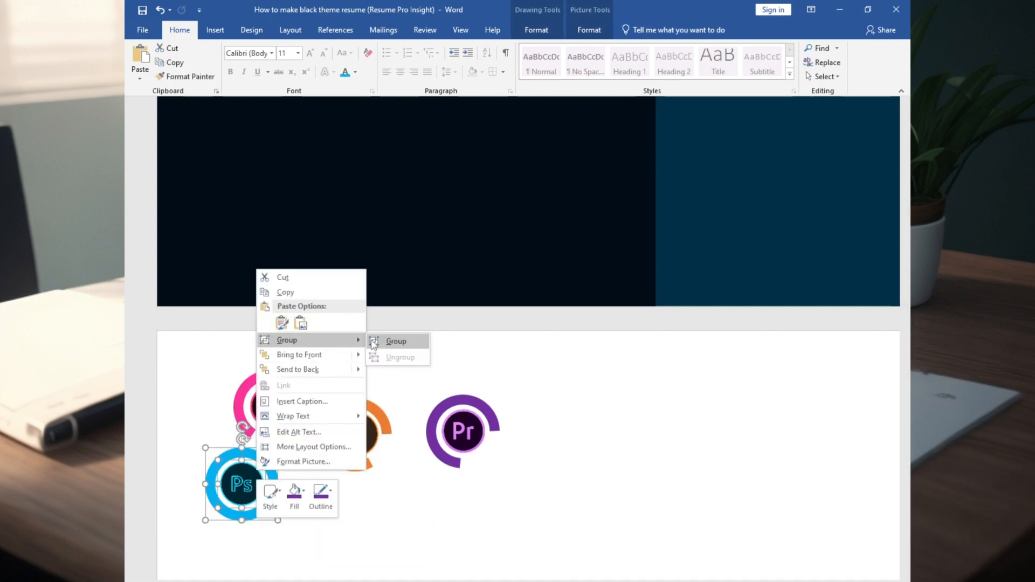
{"action": "left_click", "coordinate": [396, 342]}
Select all four software badges and copy them
{"action": "left_click", "coordinate": [275, 413], "text": "ctrl"}
{"action": "left_click", "coordinate": [353, 434], "text": "ctrl"}
{"action": "key", "text": "ctrl+c"}
{"action": "scroll", "coordinate": [792, 393], "scroll_direction": "up", "scroll_amount": 8}
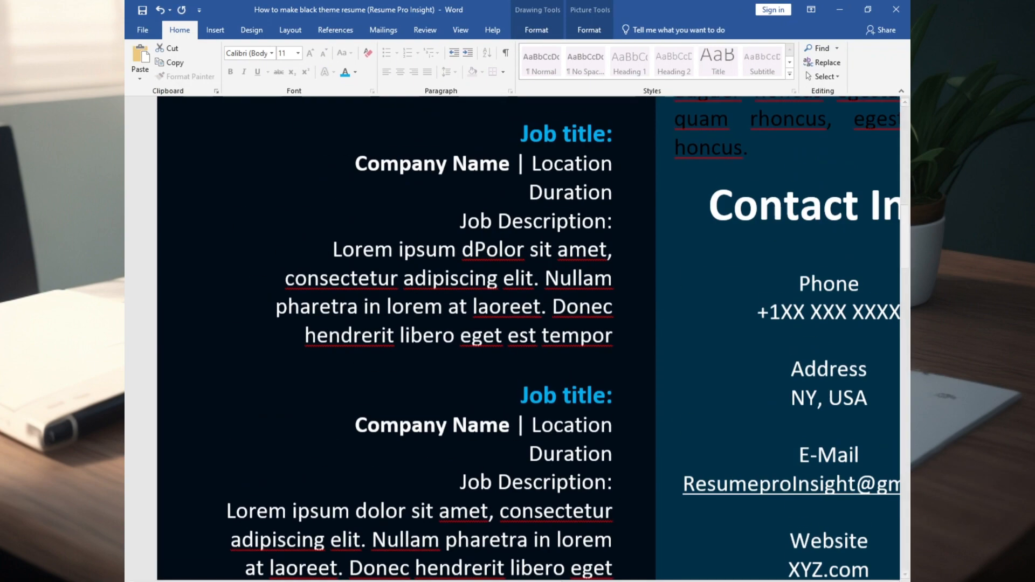
Paste the badges under Software Skills and arrange them in a Ps, Ai, Pr, Id row
{"action": "left_click_drag", "start_coordinate": [350, 581], "coordinate": [678, 580]}
{"action": "left_click", "coordinate": [483, 222]}
{"action": "key", "text": "ctrl+v"}
{"action": "left_click_drag", "start_coordinate": [469, 311], "coordinate": [513, 432]}
{"action": "scroll", "coordinate": [513, 254], "scroll_direction": "down", "scroll_amount": 3}
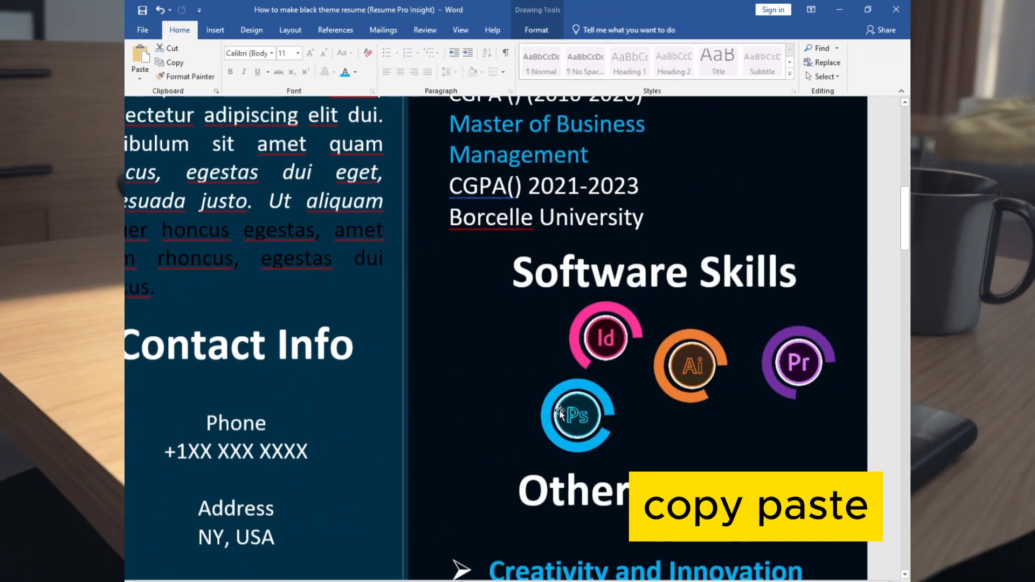
{"action": "left_click_drag", "start_coordinate": [569, 411], "coordinate": [465, 351]}
{"action": "left_click_drag", "start_coordinate": [605, 338], "coordinate": [787, 427]}
{"action": "left_click_drag", "start_coordinate": [698, 365], "coordinate": [602, 366]}
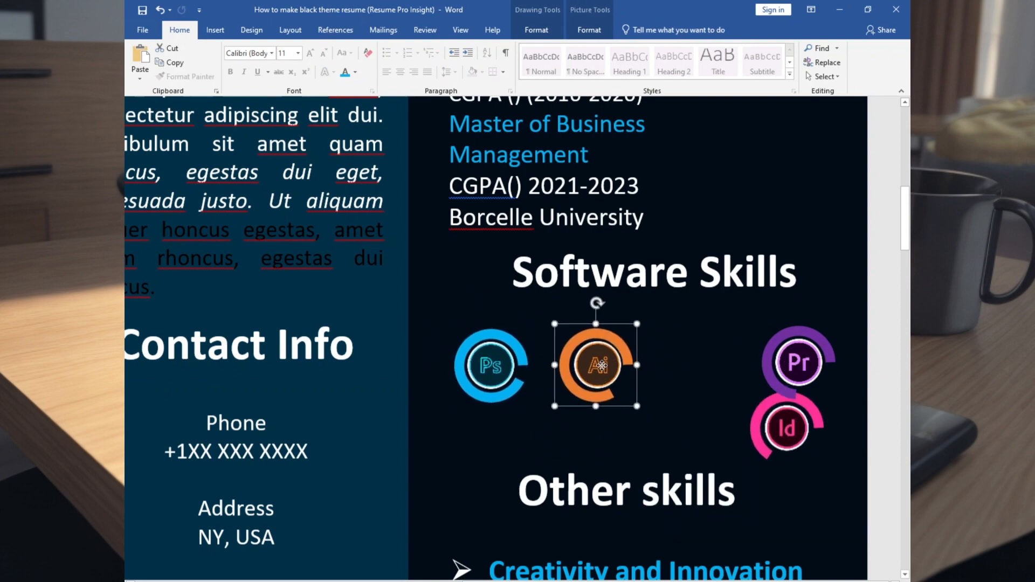
{"action": "left_click_drag", "start_coordinate": [699, 365], "coordinate": [683, 367]}
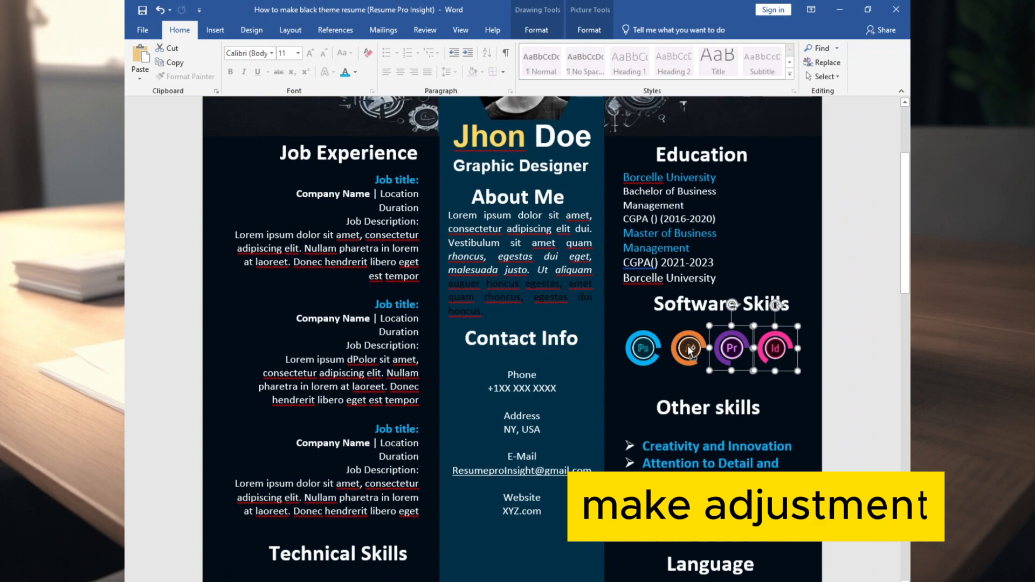
Align the four badges along their middles with Align Middle
{"action": "left_click", "coordinate": [537, 29]}
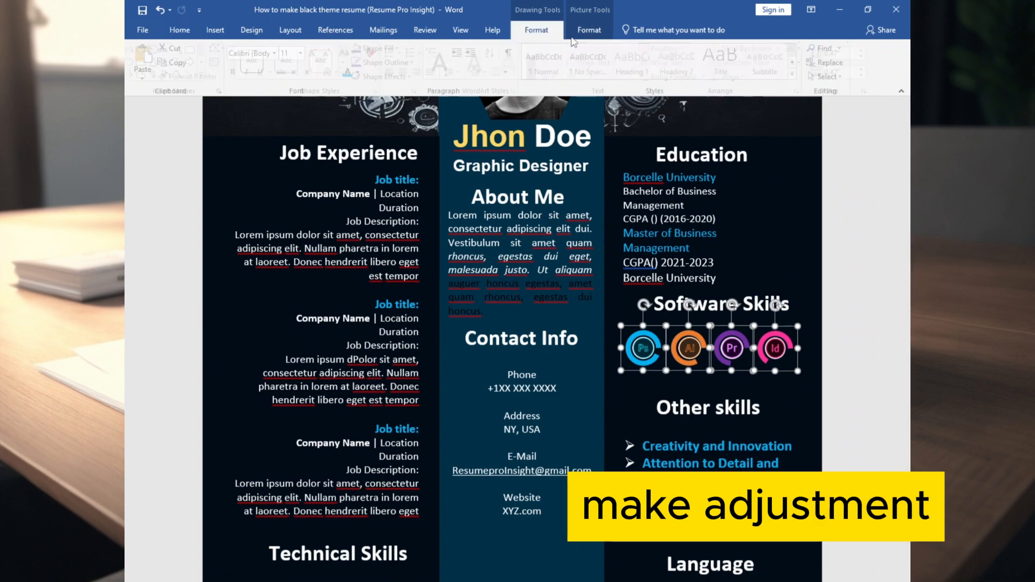
{"action": "left_click", "coordinate": [737, 77]}
{"action": "left_click", "coordinate": [758, 153]}
{"action": "left_click", "coordinate": [782, 460]}
{"action": "scroll", "coordinate": [755, 420], "scroll_direction": "down", "scroll_amount": 4}
{"action": "scroll", "coordinate": [714, 426], "scroll_direction": "up", "scroll_amount": 4}
{"action": "scroll", "coordinate": [666, 401], "scroll_direction": "down", "scroll_amount": 1}
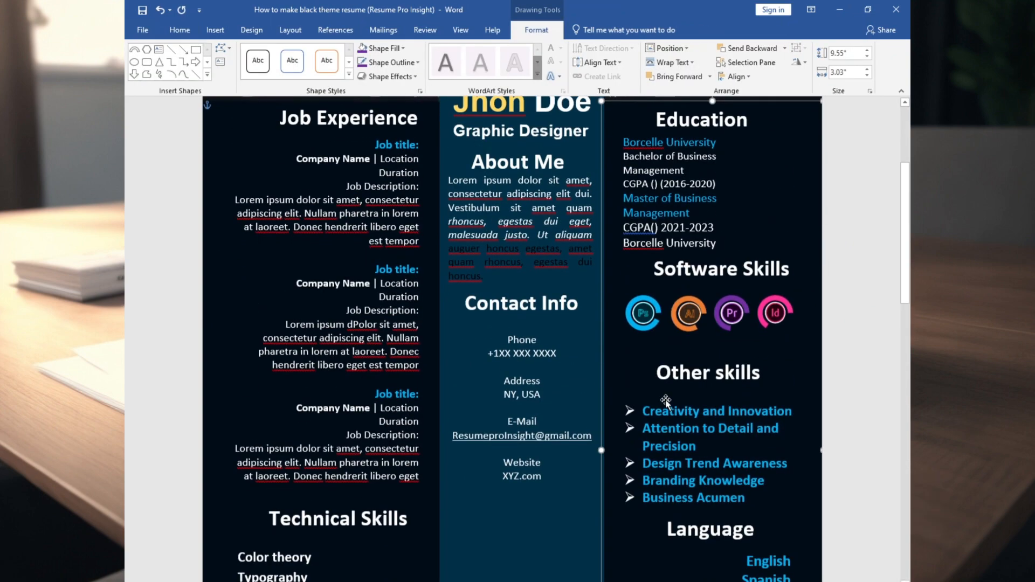
Draw a straight horizontal line in the centre column
{"action": "scroll", "coordinate": [666, 400], "scroll_direction": "up", "scroll_amount": 3}
{"action": "left_click", "coordinate": [216, 30]}
{"action": "left_click", "coordinate": [246, 77]}
{"action": "left_click", "coordinate": [268, 103]}
{"action": "left_click_drag", "start_coordinate": [451, 396], "coordinate": [589, 396]}
Give the line a 2¼ pt weight and a square-dot dash style
{"action": "left_click", "coordinate": [392, 62]}
{"action": "mouse_move", "coordinate": [442, 233]}
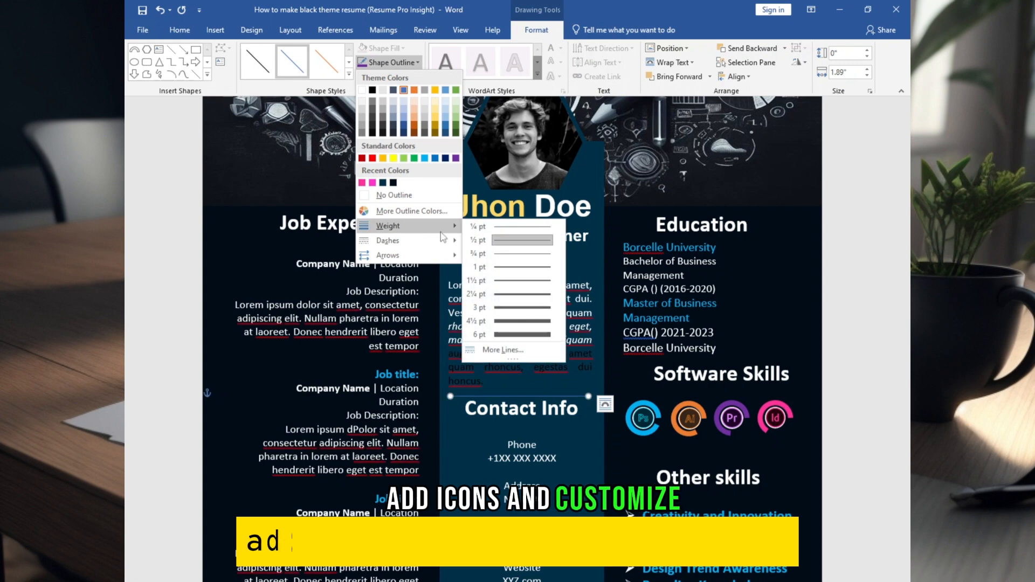
{"action": "left_click", "coordinate": [522, 294]}
{"action": "left_click", "coordinate": [392, 62]}
{"action": "mouse_move", "coordinate": [410, 240]}
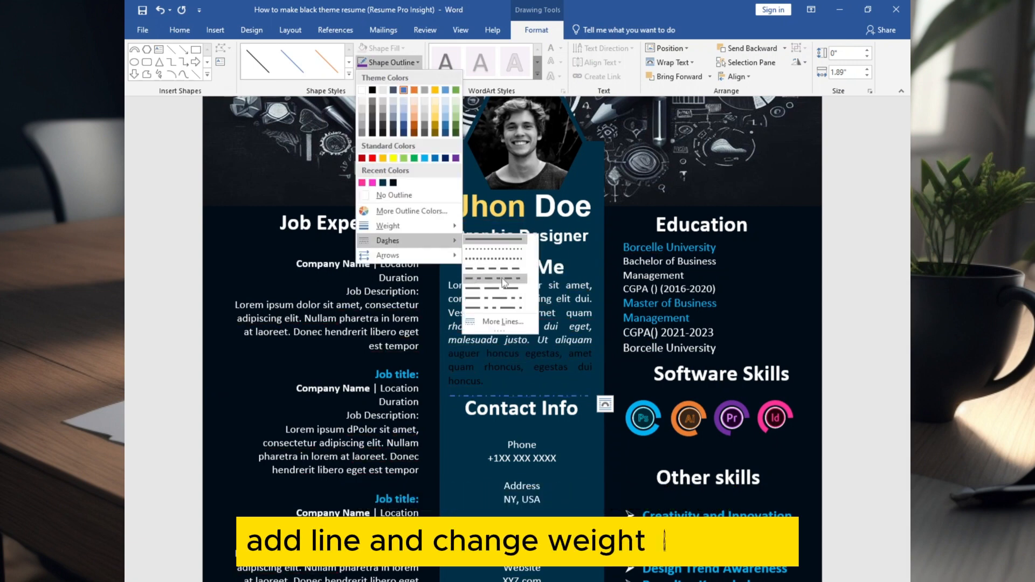
{"action": "left_click", "coordinate": [502, 280]}
{"action": "left_click", "coordinate": [392, 62]}
{"action": "left_click", "coordinate": [516, 294]}
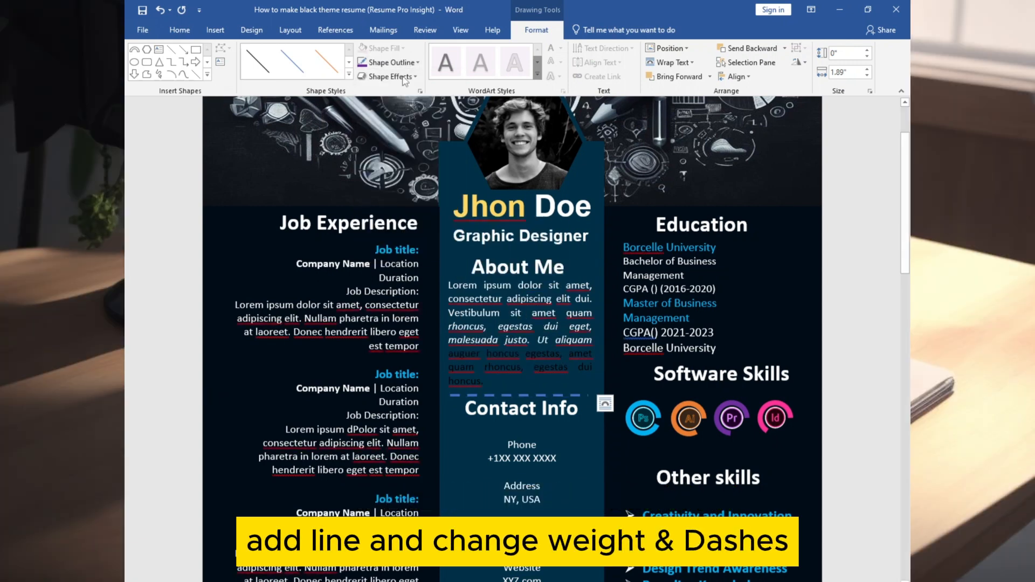
{"action": "left_click", "coordinate": [394, 63]}
{"action": "left_click", "coordinate": [492, 272]}
{"action": "left_click", "coordinate": [394, 63]}
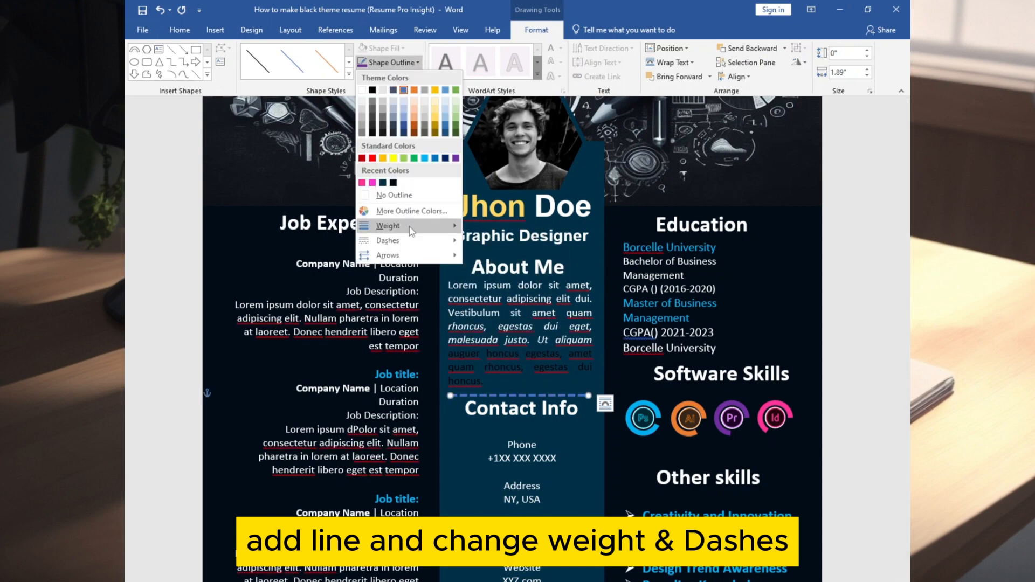
{"action": "left_click", "coordinate": [488, 262]}
Position the dotted lines under the photo and above Contact Info
{"action": "left_click", "coordinate": [531, 450]}
{"action": "scroll", "coordinate": [531, 432], "scroll_direction": "down", "scroll_amount": 1}
{"action": "left_click_drag", "start_coordinate": [537, 361], "coordinate": [534, 337]}
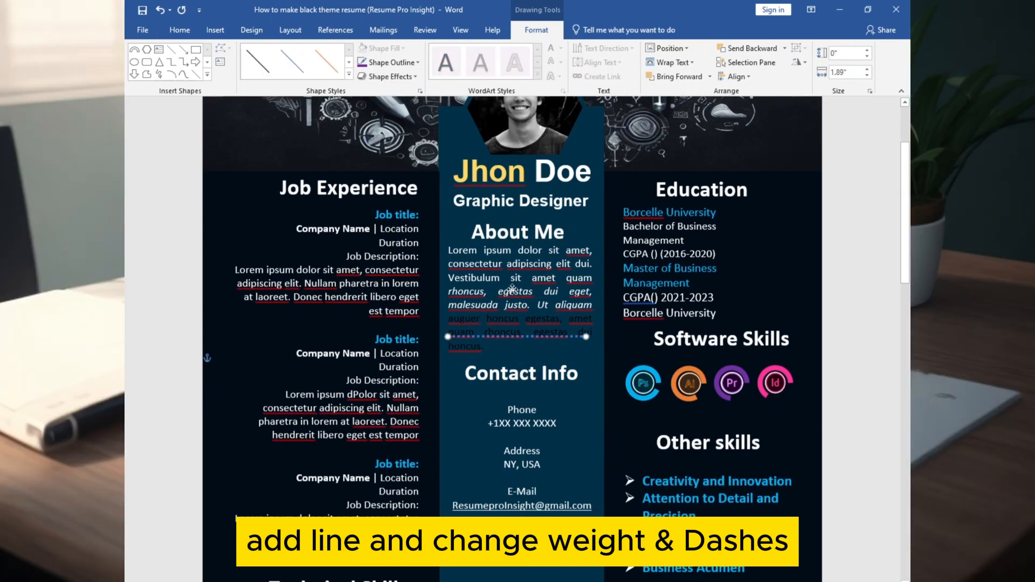
{"action": "left_click", "coordinate": [579, 163]}
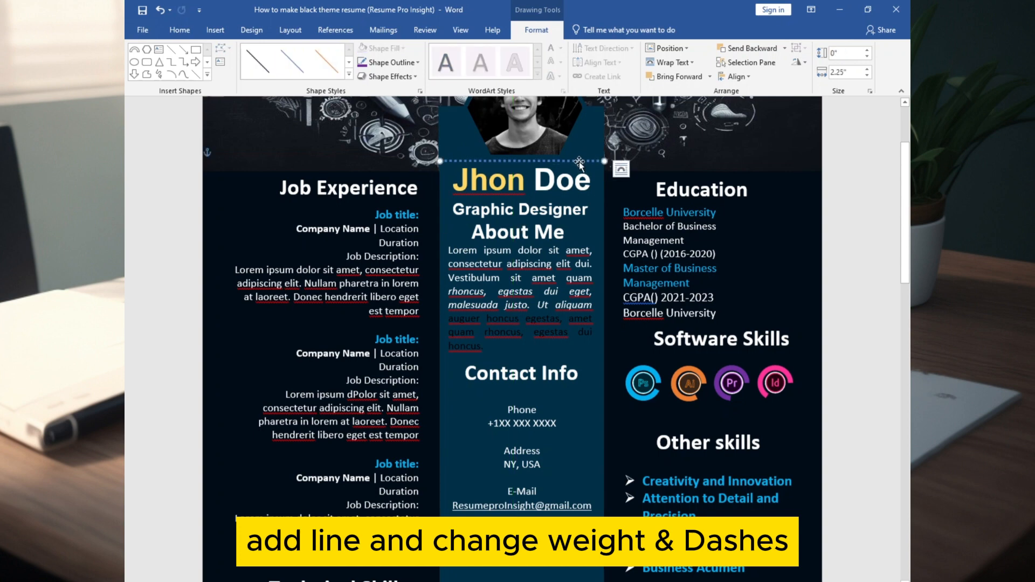
{"action": "left_click", "coordinate": [515, 216]}
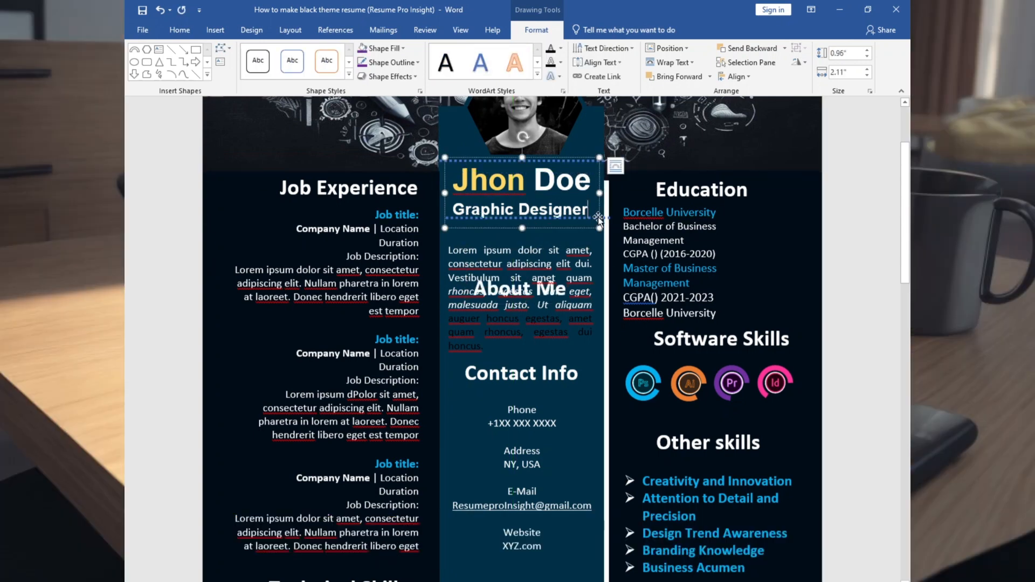
{"action": "key", "text": "ctrl+z"}
{"action": "left_click", "coordinate": [446, 226]}
{"action": "left_click_drag", "start_coordinate": [444, 229], "coordinate": [444, 229]}
{"action": "left_click", "coordinate": [500, 212]}
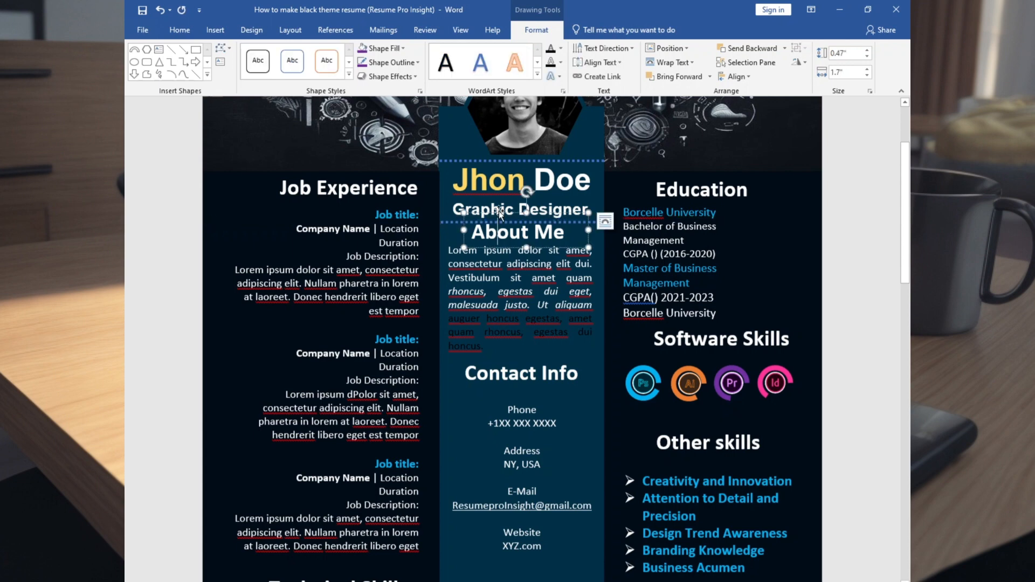
Reposition the About Me heading relative to the dotted divider
{"action": "left_click", "coordinate": [471, 249]}
{"action": "mouse_move", "coordinate": [499, 212]}
{"action": "left_mouse_down"}
{"action": "mouse_move", "coordinate": [477, 251]}
{"action": "mouse_move", "coordinate": [492, 225]}
{"action": "left_mouse_up"}
{"action": "left_click", "coordinate": [489, 220]}
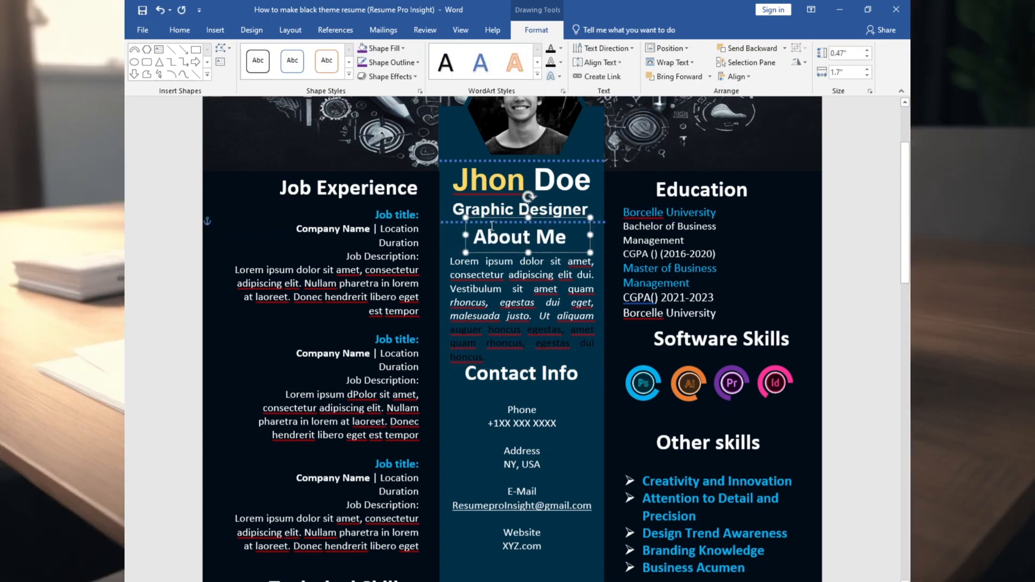
{"action": "left_click", "coordinate": [509, 310]}
{"action": "scroll", "coordinate": [509, 311], "scroll_direction": "down", "scroll_amount": 3}
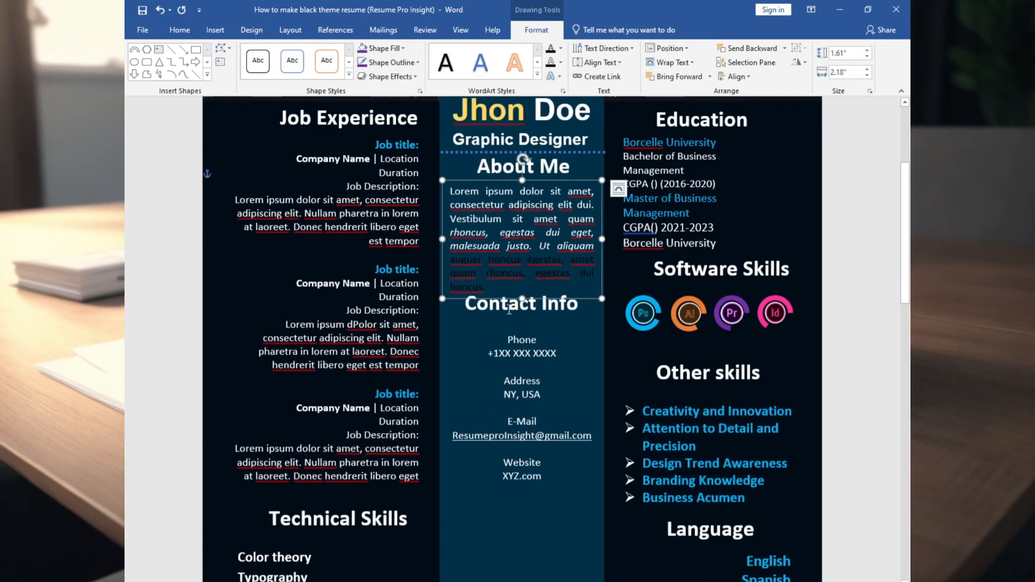
{"action": "left_click", "coordinate": [575, 153]}
{"action": "scroll", "coordinate": [452, 154], "scroll_direction": "up", "scroll_amount": 5}
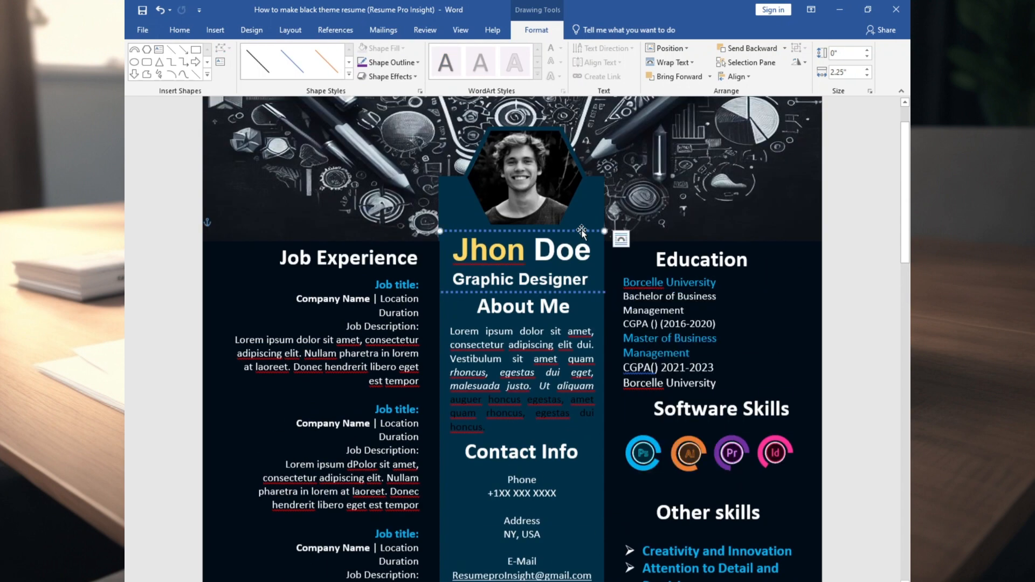
{"action": "left_click", "coordinate": [400, 63]}
{"action": "left_click", "coordinate": [401, 63]}
Make the dotted line light blue and place a copy above Contact Info
{"action": "left_click", "coordinate": [401, 64]}
{"action": "left_click", "coordinate": [426, 156]}
{"action": "scroll", "coordinate": [598, 270], "scroll_direction": "down", "scroll_amount": 1}
{"action": "key", "text": "ctrl+d"}
{"action": "left_click_drag", "start_coordinate": [596, 268], "coordinate": [585, 425]}
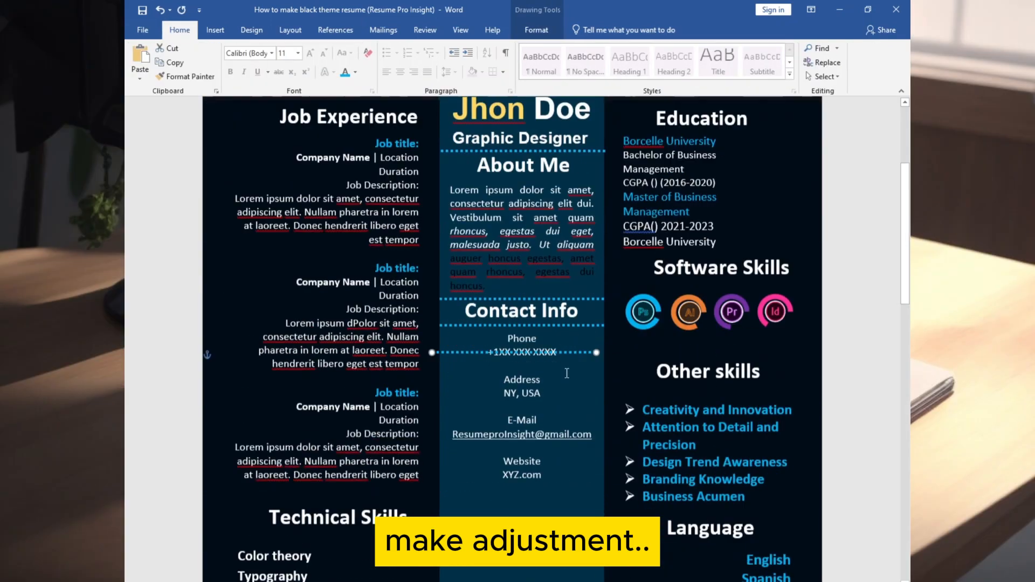
Stretch the dotted lines above and below Job Experience to fit, and nudge the heading box
{"action": "scroll", "coordinate": [459, 453], "scroll_direction": "down", "scroll_amount": 1}
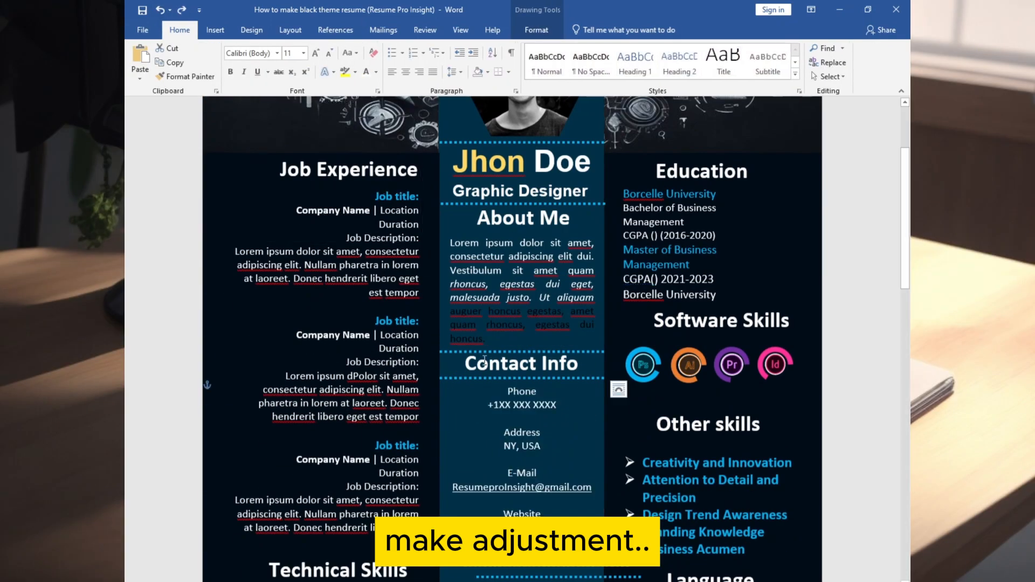
{"action": "left_click_drag", "start_coordinate": [254, 159], "coordinate": [237, 157]}
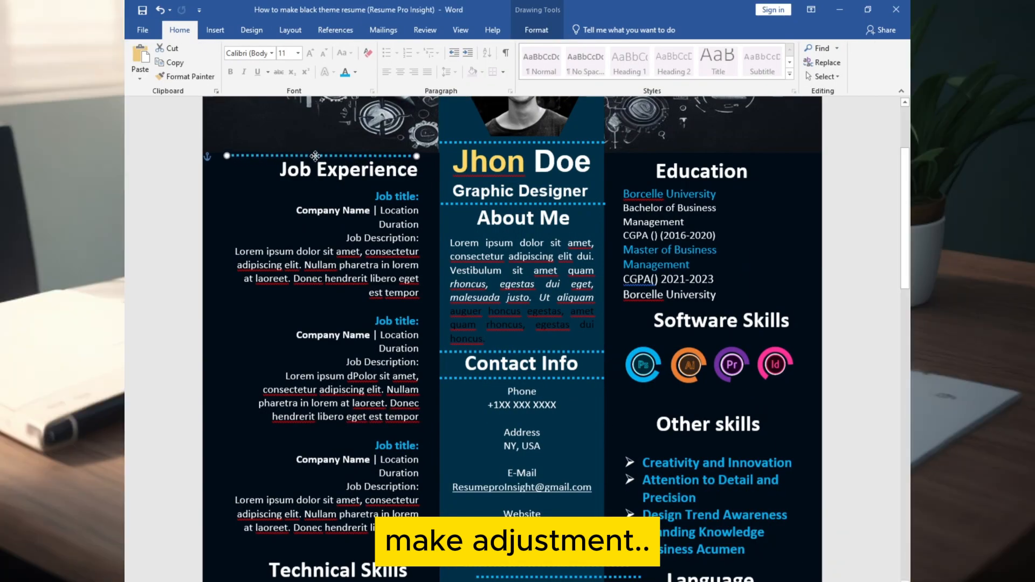
{"action": "scroll", "coordinate": [621, 160], "scroll_direction": "up", "scroll_amount": 5}
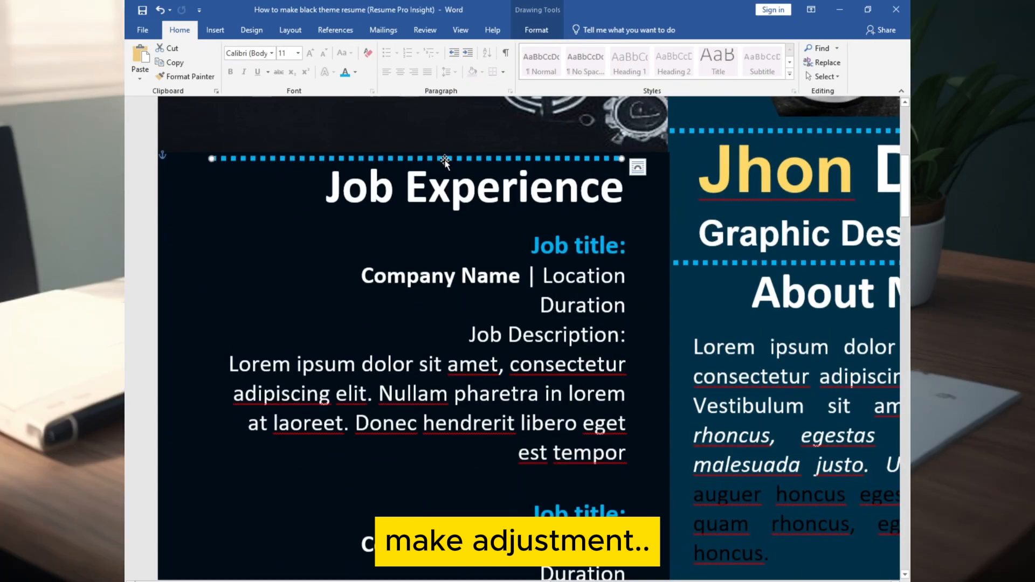
{"action": "key", "text": "Up"}
{"action": "left_click", "coordinate": [431, 164]}
{"action": "left_click", "coordinate": [268, 158]}
{"action": "left_click_drag", "start_coordinate": [622, 158], "coordinate": [627, 155]}
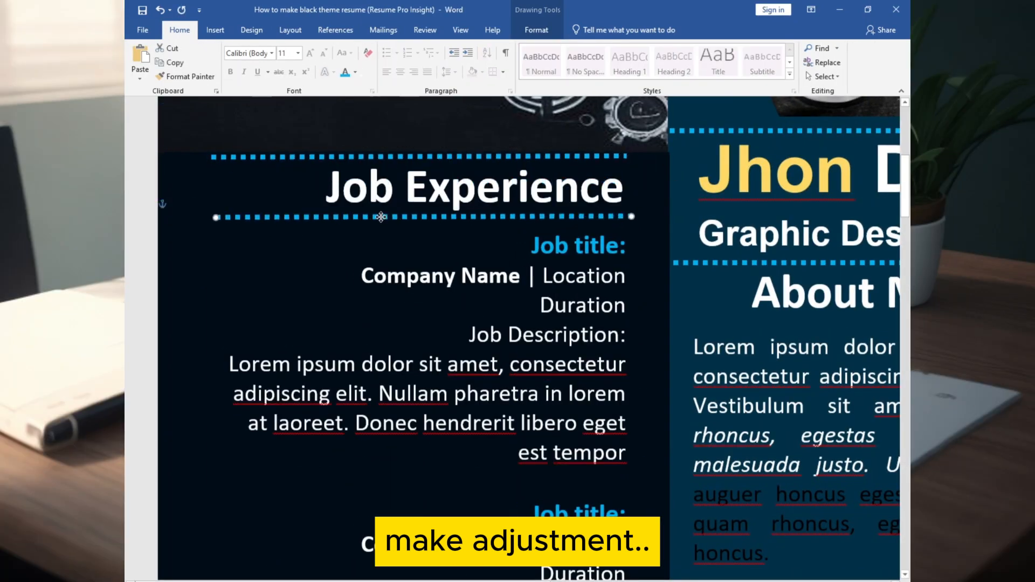
{"action": "left_click_drag", "start_coordinate": [216, 218], "coordinate": [210, 217]}
{"action": "left_click_drag", "start_coordinate": [414, 151], "coordinate": [409, 151]}
Paste dotted lines around Technical Skills and move one above Education
{"action": "scroll", "coordinate": [409, 273], "scroll_direction": "down", "scroll_amount": 7}
{"action": "key", "text": "ctrl+v"}
{"action": "scroll", "coordinate": [409, 199], "scroll_direction": "down", "scroll_amount": 3}
{"action": "left_click_drag", "start_coordinate": [410, 198], "coordinate": [321, 486]}
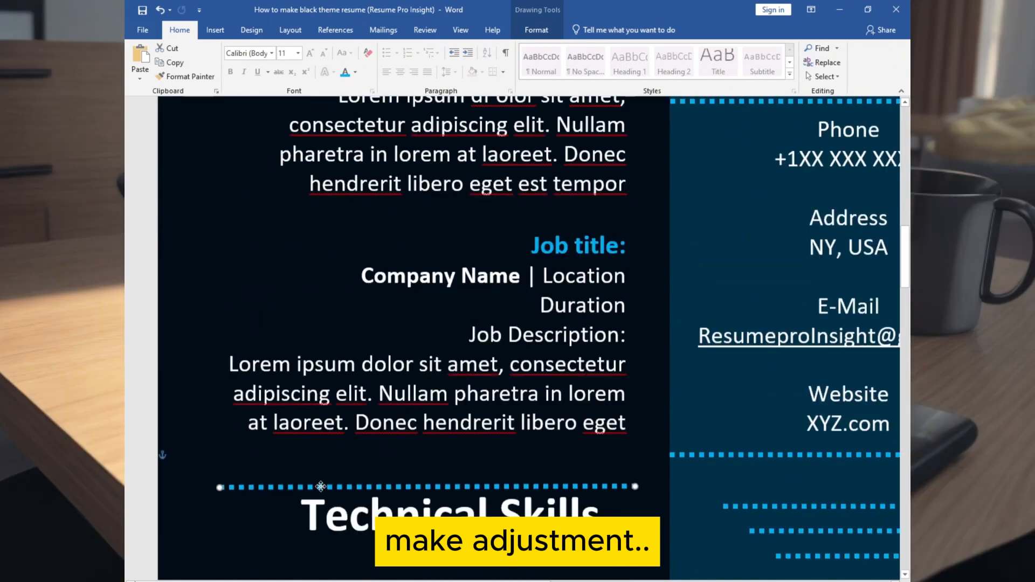
{"action": "left_click", "coordinate": [469, 497]}
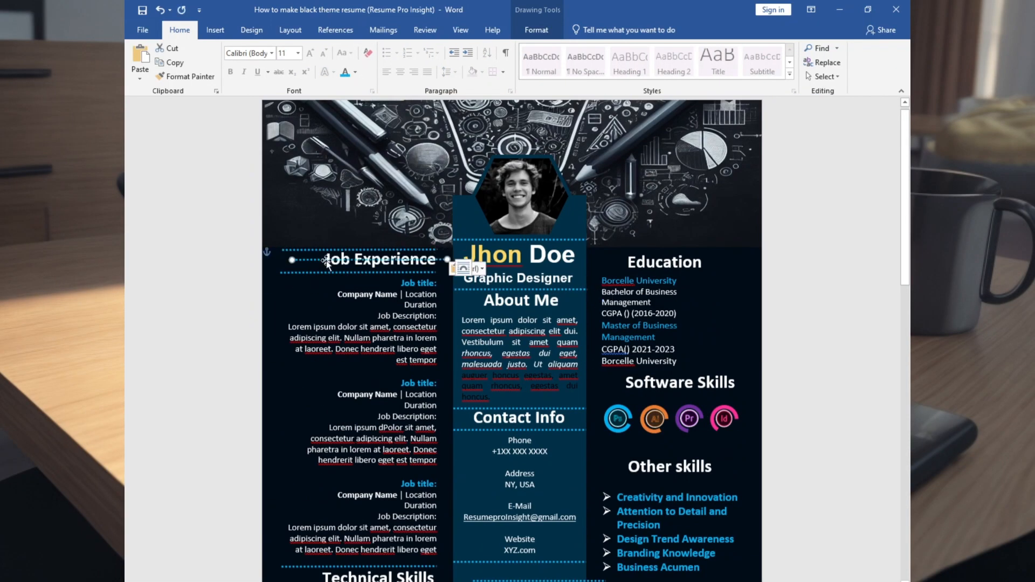
{"action": "left_click_drag", "start_coordinate": [326, 262], "coordinate": [623, 249]}
Frame the Education heading with a duplicated line and delete the extra University text
{"action": "scroll", "coordinate": [642, 286], "scroll_direction": "up", "scroll_amount": 14}
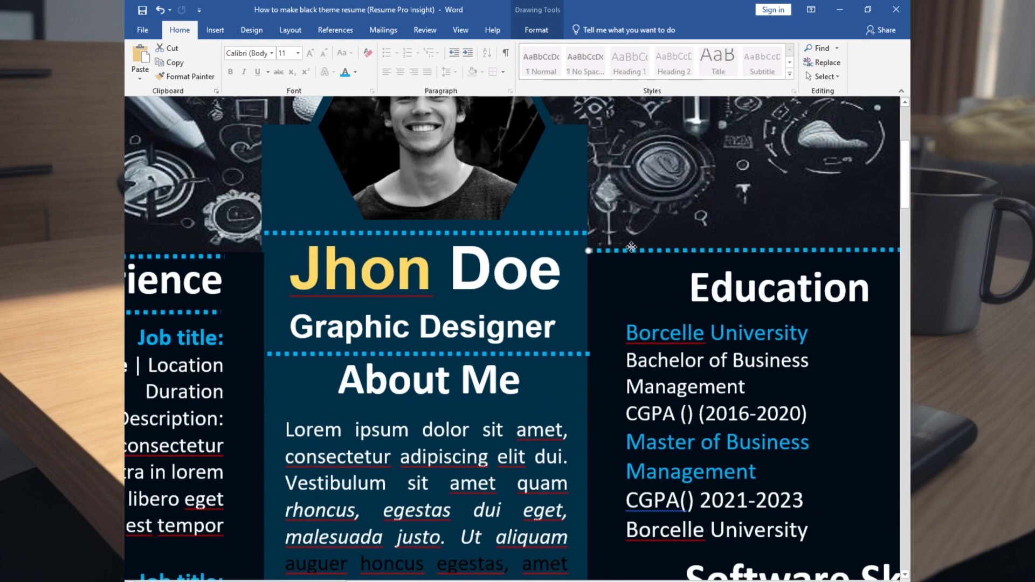
{"action": "scroll", "coordinate": [631, 247], "scroll_direction": "right", "scroll_amount": 3}
{"action": "key", "text": "ctrl+d"}
{"action": "left_click_drag", "start_coordinate": [703, 273], "coordinate": [678, 314]}
{"action": "left_click_drag", "start_coordinate": [627, 252], "coordinate": [633, 240]}
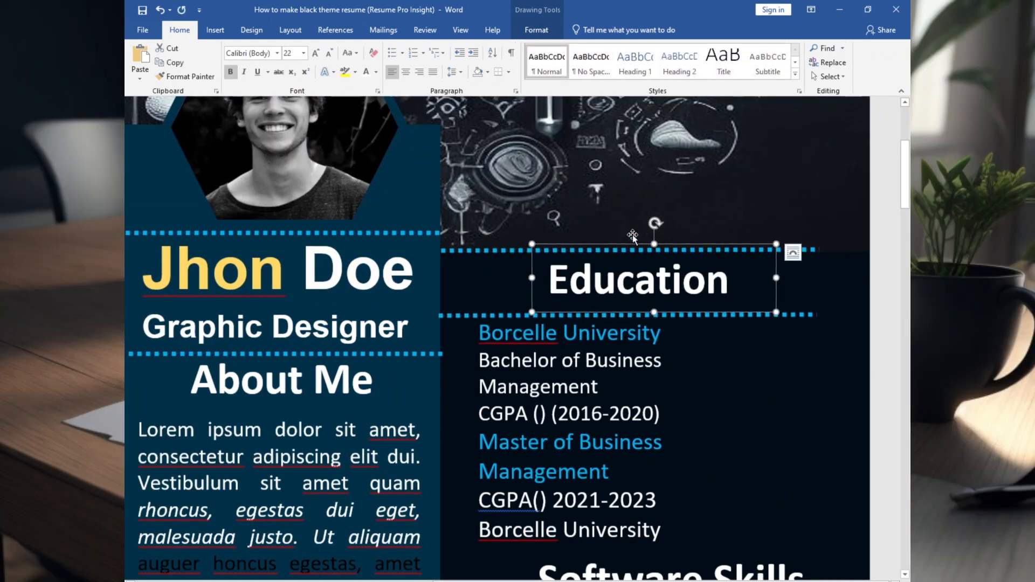
{"action": "scroll", "coordinate": [632, 238], "scroll_direction": "down", "scroll_amount": 5}
{"action": "left_click", "coordinate": [661, 241]}
{"action": "key", "text": "BackSpace"}
{"action": "key", "text": "BackSpace"}
{"action": "key", "text": "BackSpace"}
{"action": "key", "text": "BackSpace"}
{"action": "key", "text": "BackSpace"}
{"action": "key", "text": "BackSpace"}
{"action": "key", "text": "BackSpace"}
{"action": "key", "text": "BackSpace"}
{"action": "key", "text": "BackSpace"}
{"action": "key", "text": "BackSpace"}
{"action": "key", "text": "BackSpace"}
{"action": "key", "text": "BackSpace"}
{"action": "scroll", "coordinate": [716, 300], "scroll_direction": "down", "scroll_amount": 10}
{"action": "key", "text": "ctrl+v"}
{"action": "left_click_drag", "start_coordinate": [688, 376], "coordinate": [708, 372]}
Add dotted lines beside Other skills and above Software Skills
{"action": "key", "text": "ctrl+d"}
{"action": "scroll", "coordinate": [708, 388], "scroll_direction": "down", "scroll_amount": 2}
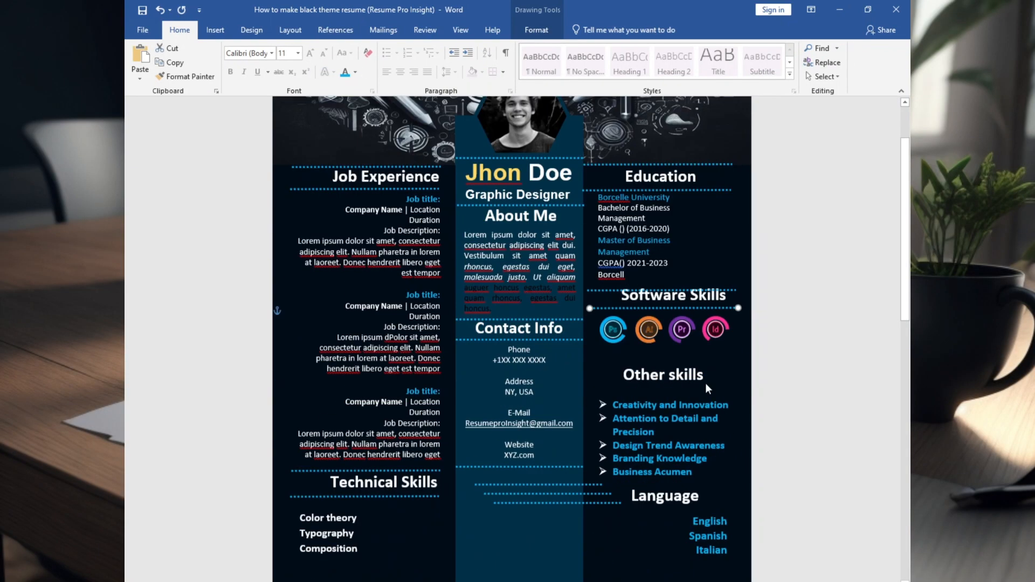
{"action": "left_click_drag", "start_coordinate": [568, 485], "coordinate": [727, 406]}
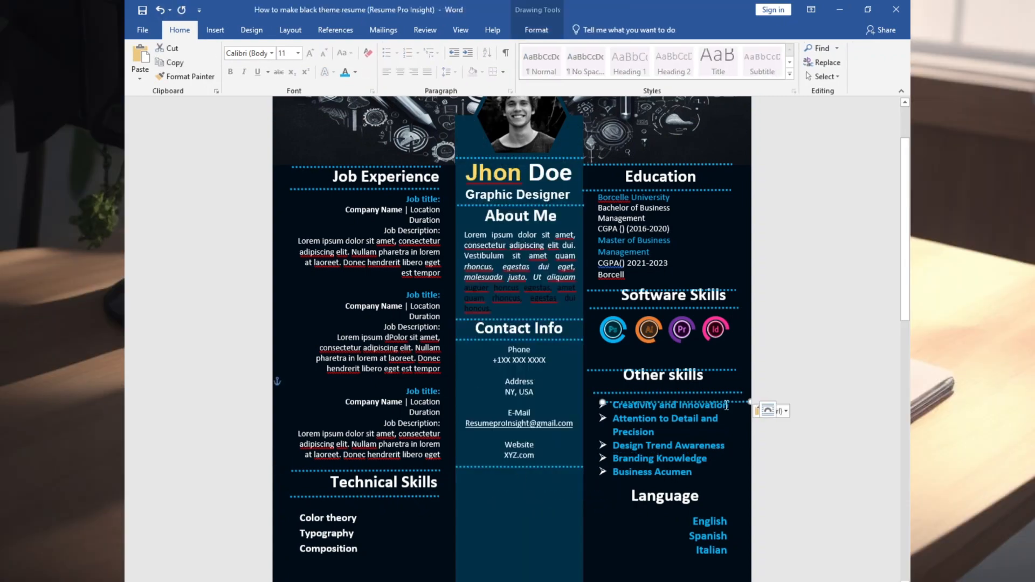
{"action": "left_click_drag", "start_coordinate": [724, 512], "coordinate": [720, 515]}
{"action": "scroll", "coordinate": [674, 302], "scroll_direction": "up", "scroll_amount": 15}
{"action": "scroll", "coordinate": [593, 377], "scroll_direction": "down", "scroll_amount": 1}
{"action": "scroll", "coordinate": [593, 378], "scroll_direction": "right", "scroll_amount": 3}
{"action": "left_click_drag", "start_coordinate": [459, 459], "coordinate": [446, 459]}
Adjust the Education text and raise the dotted line above Software Skills
{"action": "left_click", "coordinate": [658, 276]}
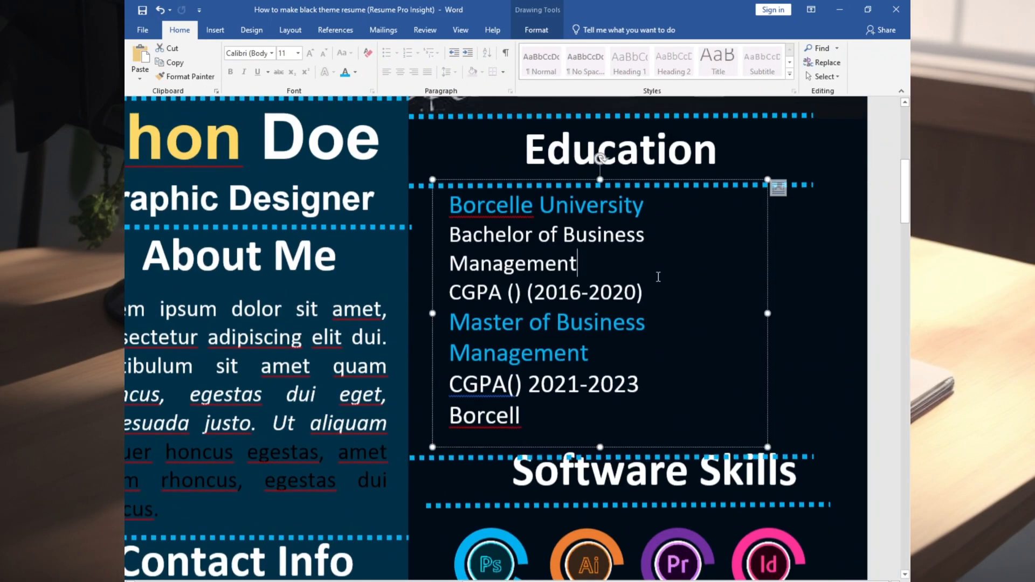
{"action": "left_click", "coordinate": [521, 416]}
{"action": "left_click_drag", "start_coordinate": [598, 457], "coordinate": [600, 440]}
{"action": "left_click", "coordinate": [465, 505]}
{"action": "scroll", "coordinate": [458, 315], "scroll_direction": "down", "scroll_amount": 5}
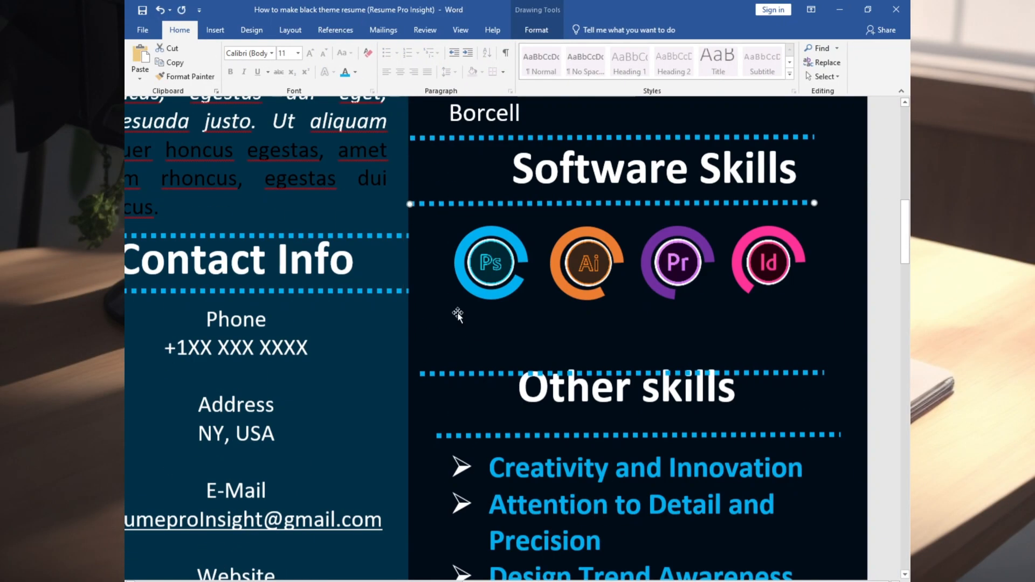
{"action": "left_click", "coordinate": [591, 256]}
{"action": "left_click", "coordinate": [615, 436]}
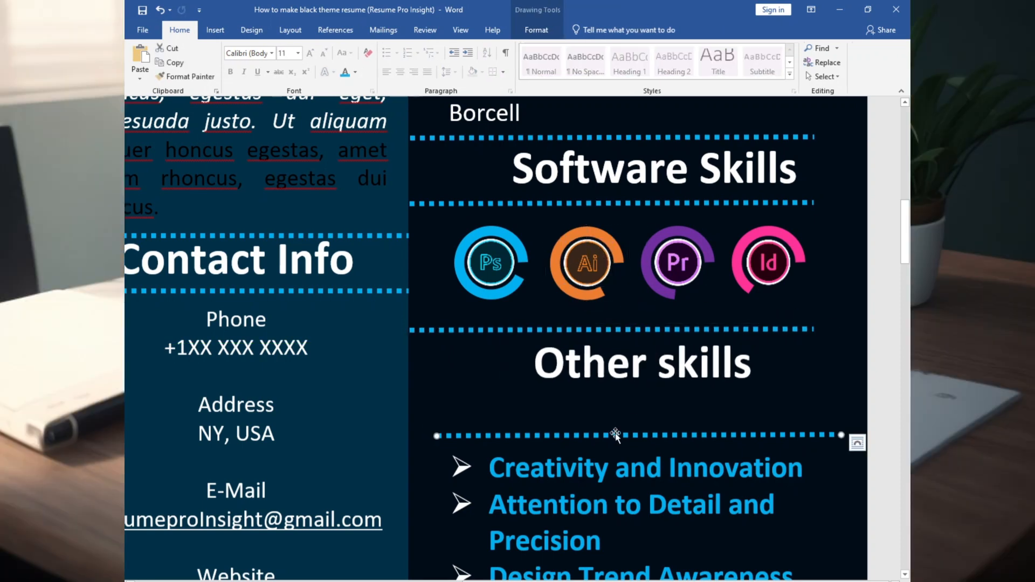
Position the dotted line under the Other skills list and move the Language heading and its lower line up
{"action": "scroll", "coordinate": [614, 393], "scroll_direction": "down", "scroll_amount": 1}
{"action": "left_click", "coordinate": [614, 393]}
{"action": "scroll", "coordinate": [614, 410], "scroll_direction": "down", "scroll_amount": 3}
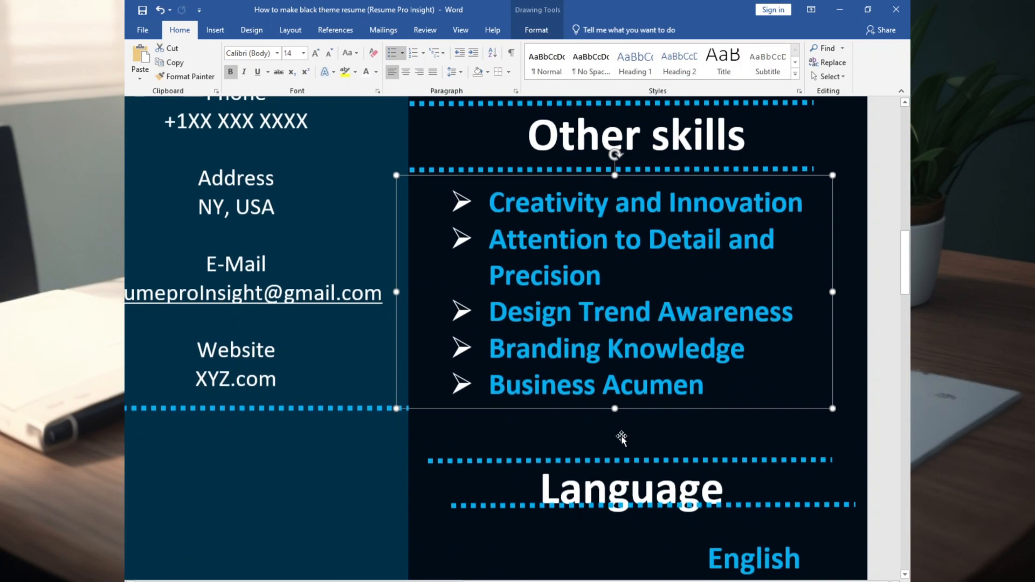
{"action": "left_click", "coordinate": [606, 427]}
{"action": "left_click_drag", "start_coordinate": [607, 448], "coordinate": [607, 416]}
{"action": "left_click_drag", "start_coordinate": [596, 505], "coordinate": [555, 490]}
Nudge the languages list up beneath its heading
{"action": "scroll", "coordinate": [647, 458], "scroll_direction": "down", "scroll_amount": 3}
{"action": "left_click", "coordinate": [769, 364]}
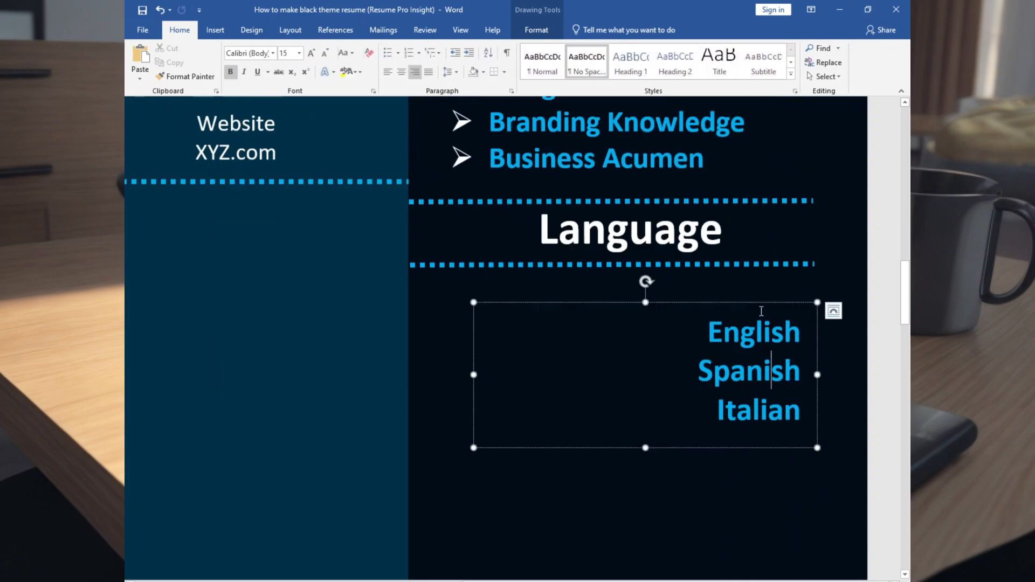
{"action": "left_click_drag", "start_coordinate": [761, 300], "coordinate": [763, 284]}
{"action": "scroll", "coordinate": [701, 351], "scroll_direction": "down", "scroll_amount": 2}
{"action": "left_click", "coordinate": [636, 350]}
{"action": "scroll", "coordinate": [593, 351], "scroll_direction": "down", "scroll_amount": 10}
{"action": "scroll", "coordinate": [383, 554], "scroll_direction": "down", "scroll_amount": 1}
Delete the leftover icons on page 2
{"action": "left_click", "coordinate": [349, 547]}
{"action": "key", "text": "Delete"}
{"action": "left_click", "coordinate": [298, 557]}
{"action": "key", "text": "Delete"}
{"action": "scroll", "coordinate": [430, 492], "scroll_direction": "up", "scroll_amount": 8}
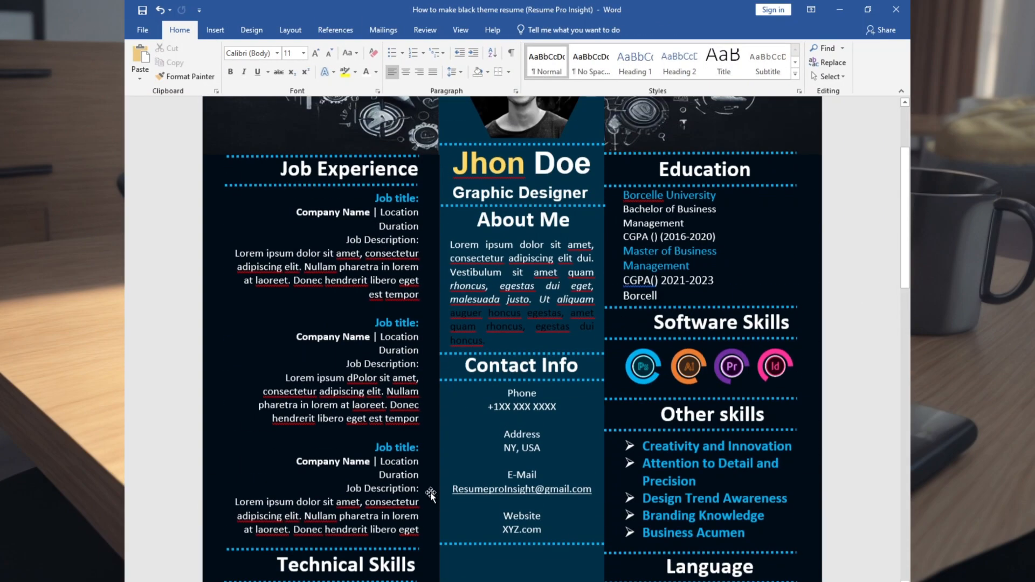
{"action": "scroll", "coordinate": [697, 400], "scroll_direction": "down", "scroll_amount": 6}
Draw a small circle beside Color theory with yellow fill and light-blue outline
{"action": "left_click", "coordinate": [216, 28]}
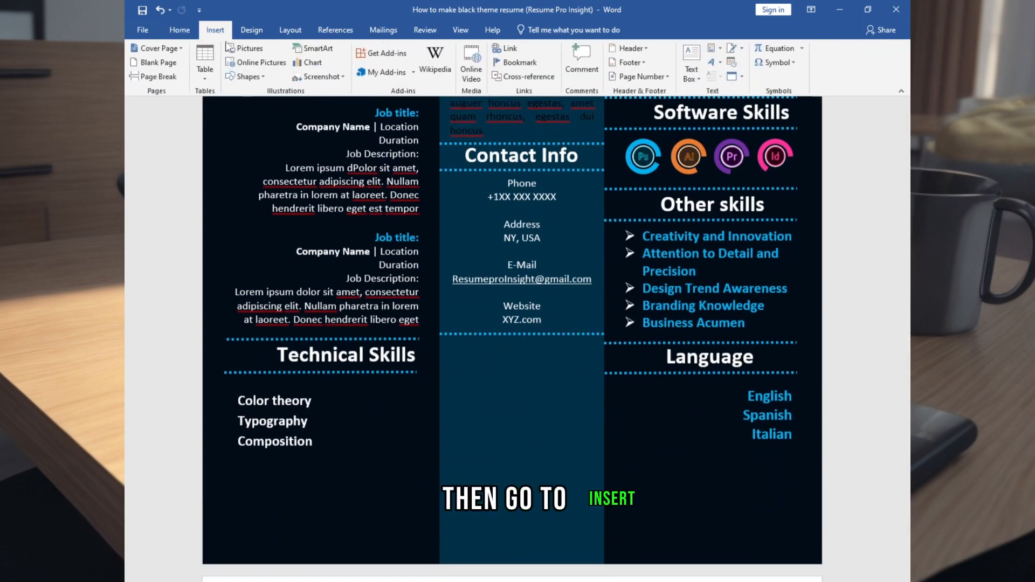
{"action": "left_click", "coordinate": [263, 77]}
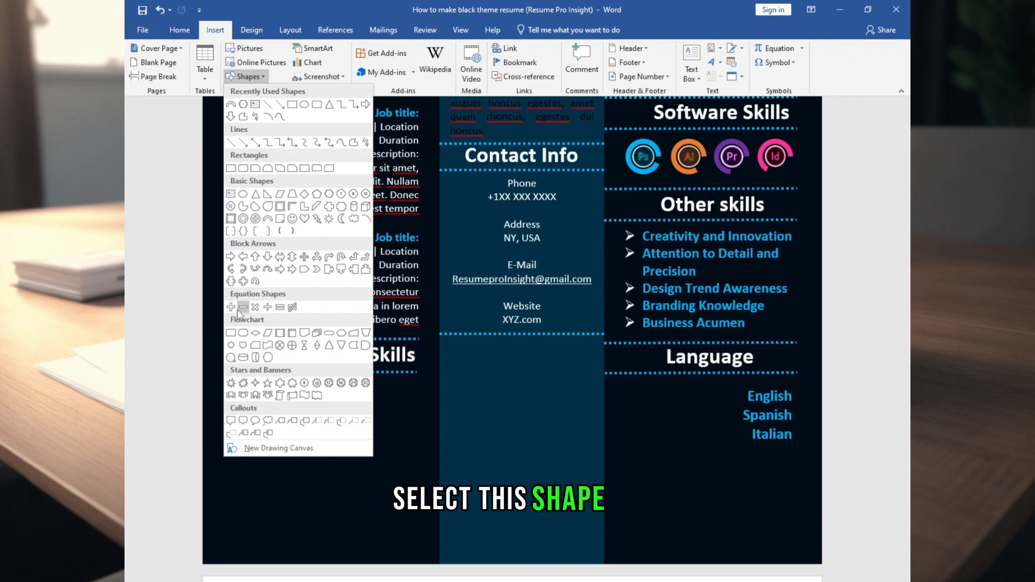
{"action": "left_click", "coordinate": [248, 202]}
{"action": "left_click_drag", "start_coordinate": [317, 393], "coordinate": [333, 408]}
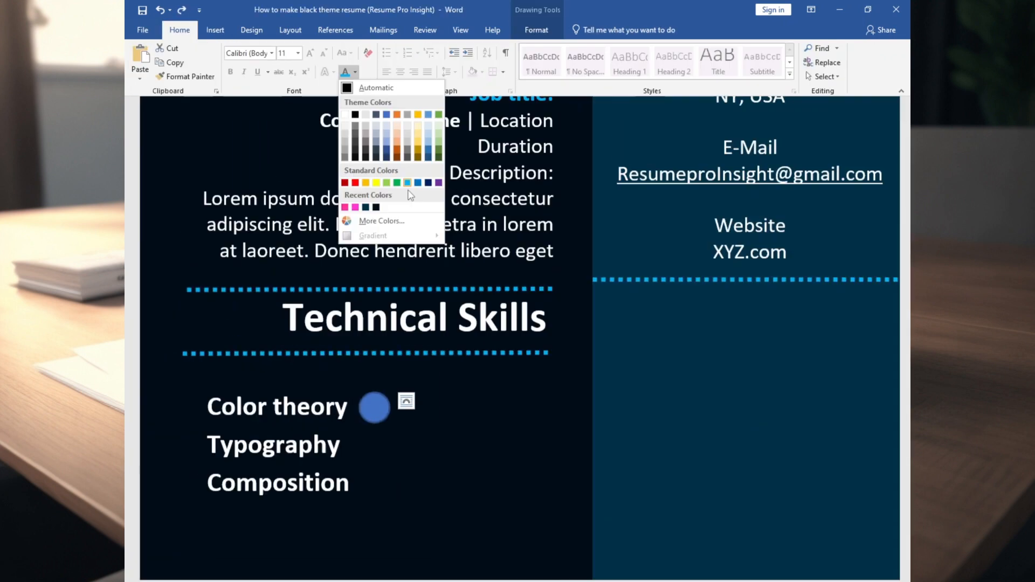
{"action": "right_click", "coordinate": [382, 408]}
{"action": "left_click", "coordinate": [421, 429]}
{"action": "left_click", "coordinate": [445, 312]}
{"action": "left_click", "coordinate": [447, 429]}
{"action": "left_click", "coordinate": [500, 324]}
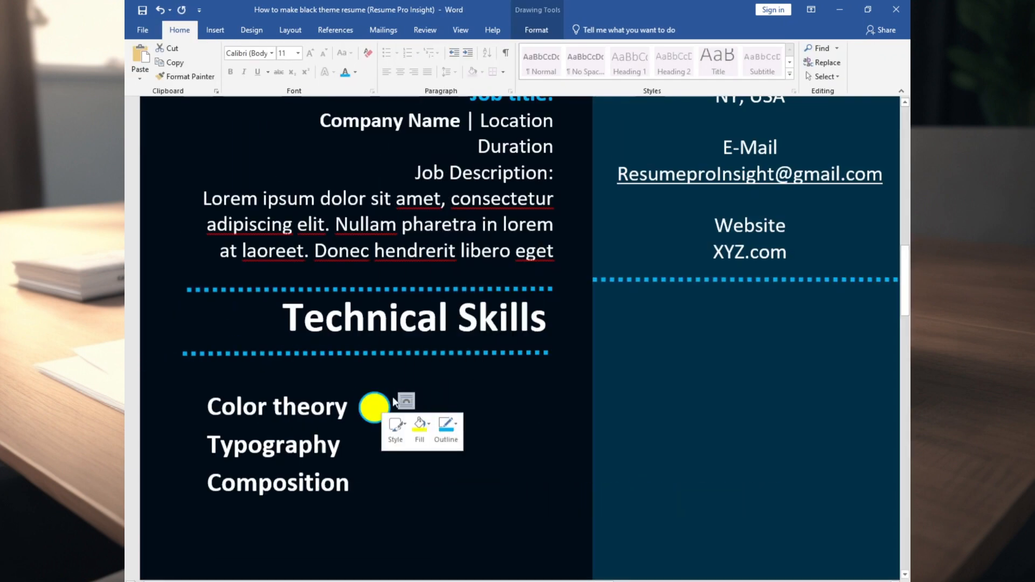
Copy the yellow circle to build a row beside Color theory
{"action": "left_click", "coordinate": [374, 408]}
{"action": "key", "text": "ctrl+c"}
{"action": "key", "text": "ctrl+v"}
{"action": "key", "text": "ctrl+v"}
{"action": "key", "text": "ctrl+v"}
{"action": "key", "text": "ctrl+v"}
{"action": "left_click_drag", "start_coordinate": [396, 431], "coordinate": [413, 410]}
{"action": "left_click_drag", "start_coordinate": [418, 457], "coordinate": [451, 425]}
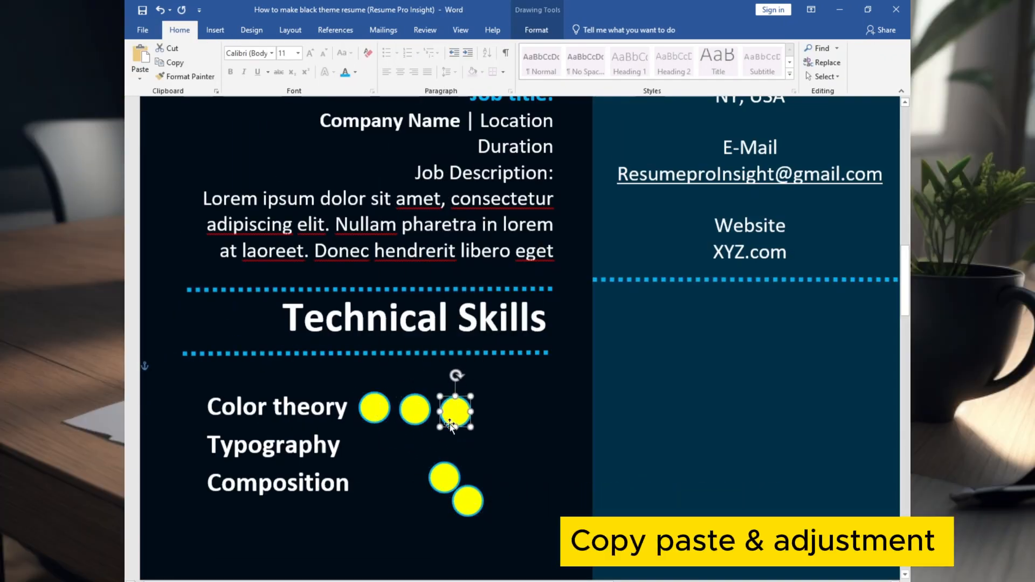
Align the five circles evenly in a row and nudge them up
{"action": "left_click", "coordinate": [494, 412], "text": "shift"}
{"action": "left_click", "coordinate": [456, 412], "text": "shift"}
{"action": "left_click", "coordinate": [415, 411], "text": "shift"}
{"action": "left_click", "coordinate": [375, 410], "text": "shift"}
{"action": "left_click", "coordinate": [537, 30]}
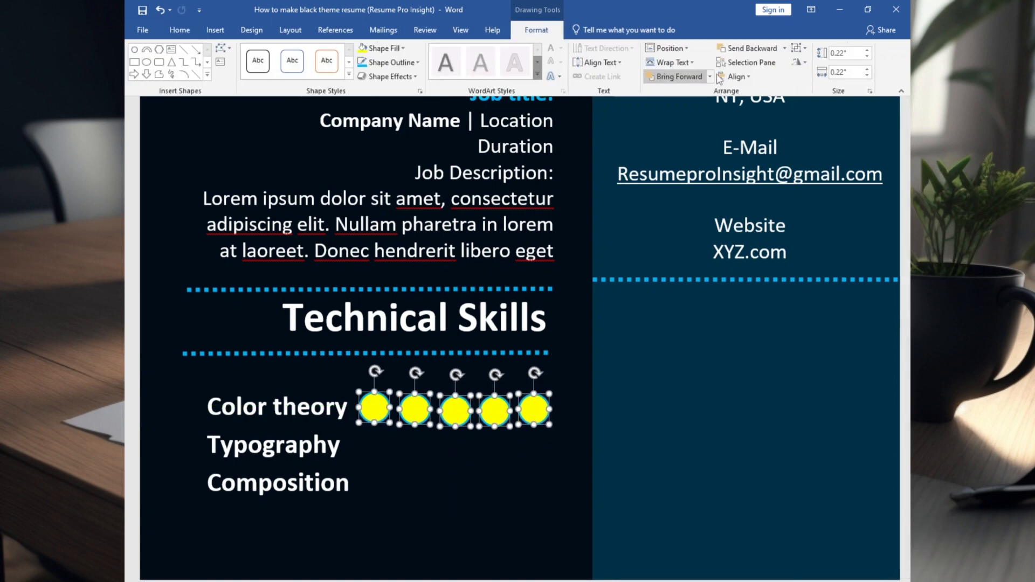
{"action": "left_click", "coordinate": [738, 77]}
{"action": "left_click", "coordinate": [755, 154]}
{"action": "key", "text": "Up"}
{"action": "key", "text": "Up"}
Paste rows of five circles beside Typography and Composition
{"action": "key", "text": "ctrl+c"}
{"action": "key", "text": "ctrl+v"}
{"action": "left_click_drag", "start_coordinate": [309, 446], "coordinate": [377, 447]}
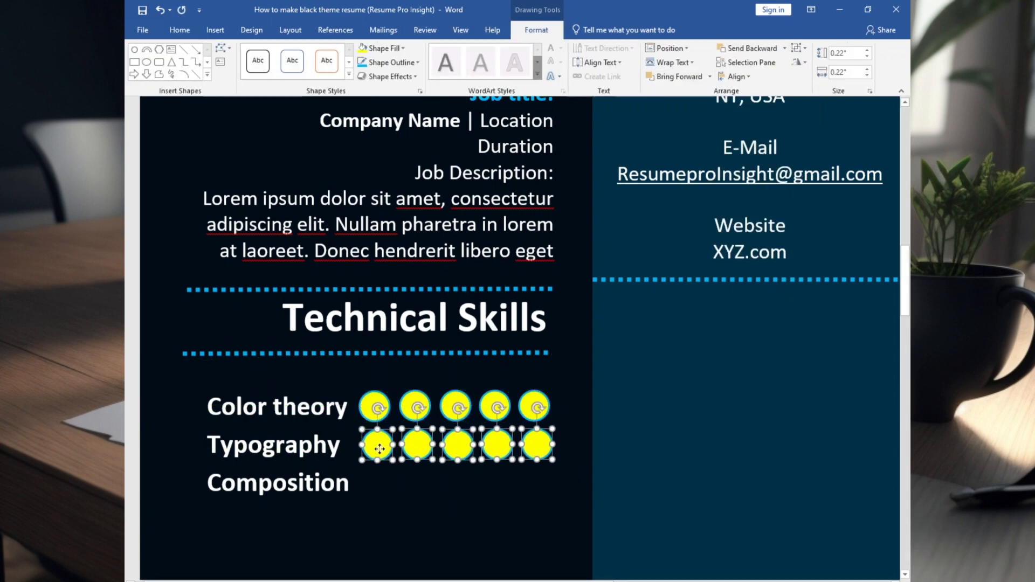
{"action": "key", "text": "Left"}
{"action": "key", "text": "Left"}
{"action": "key", "text": "ctrl+v"}
{"action": "left_click_drag", "start_coordinate": [152, 420], "coordinate": [374, 478]}
Paste another row of circles, undoing misplaced pastes that disturbed the Language list
{"action": "left_click", "coordinate": [345, 520]}
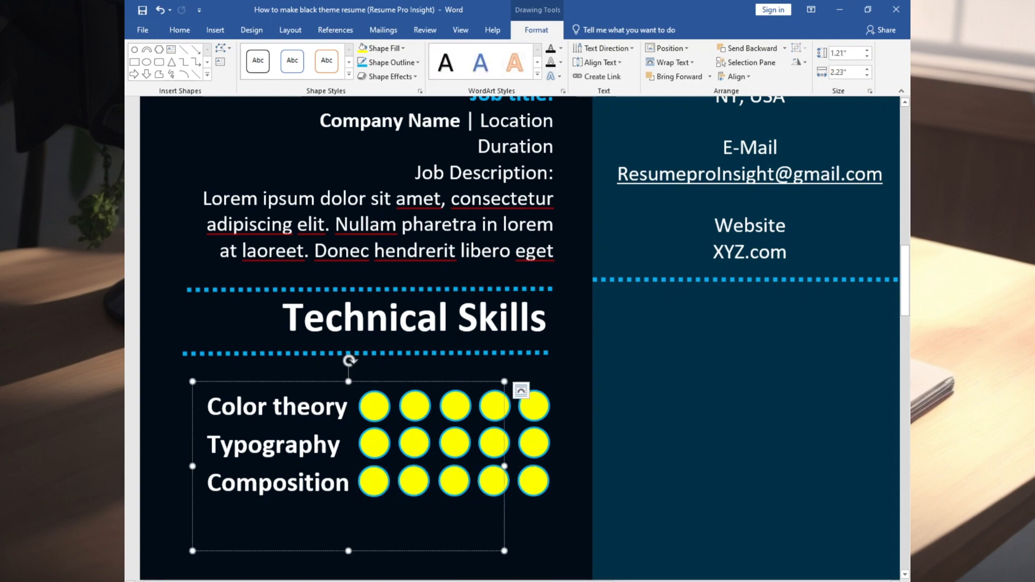
{"action": "scroll", "coordinate": [584, 415], "scroll_direction": "right", "scroll_amount": 8}
{"action": "key", "text": "ctrl+v"}
{"action": "key", "text": "ctrl+z"}
{"action": "scroll", "coordinate": [496, 285], "scroll_direction": "right", "scroll_amount": 8}
{"action": "left_click", "coordinate": [689, 398]}
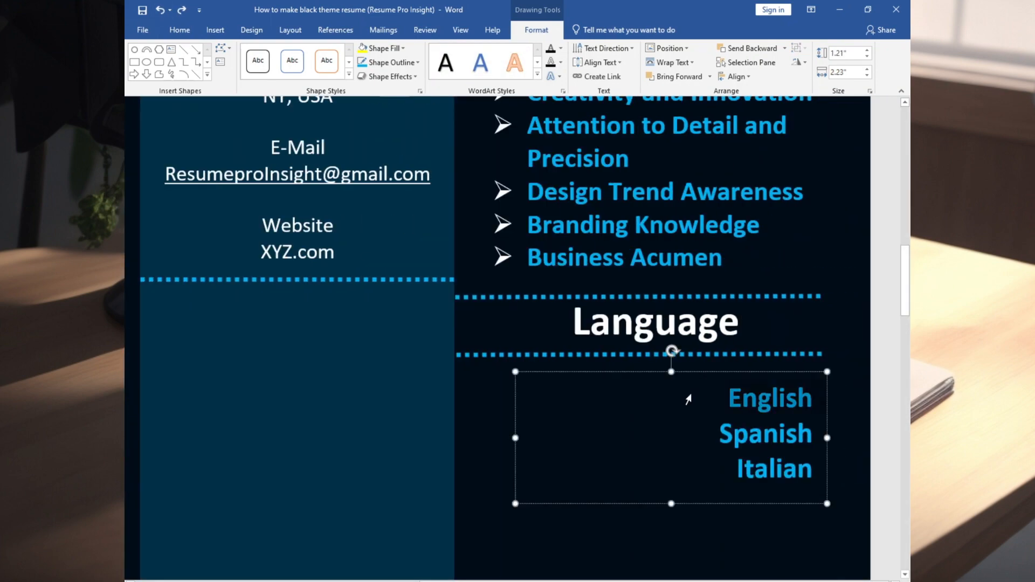
{"action": "key", "text": "ctrl+v"}
{"action": "left_click", "coordinate": [639, 399]}
{"action": "key", "text": "ctrl+z"}
{"action": "left_click", "coordinate": [392, 354]}
{"action": "key", "text": "ctrl+v"}
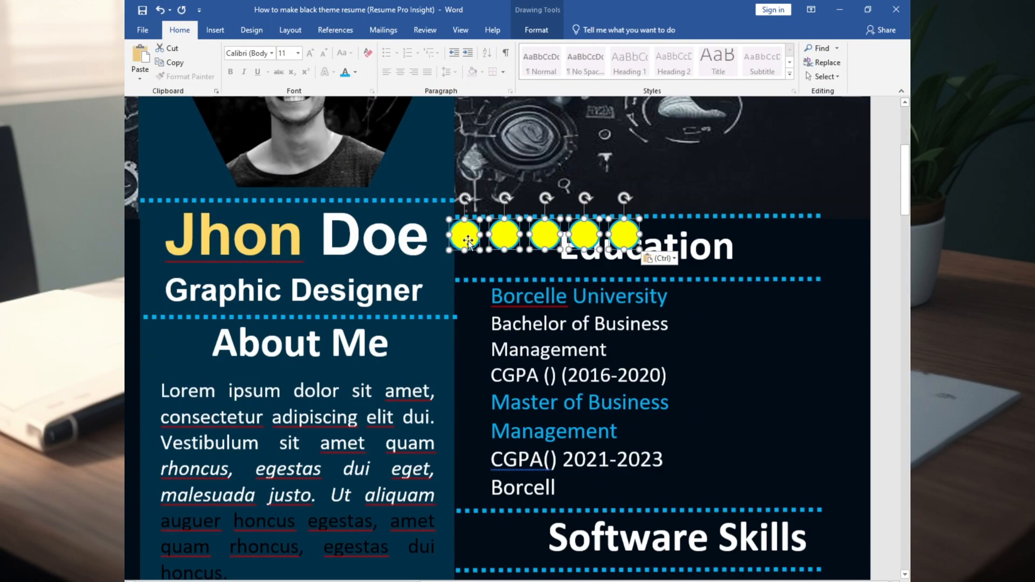
Move the circle rows down the side column beside the three languages
{"action": "left_click_drag", "start_coordinate": [468, 238], "coordinate": [538, 522]}
{"action": "scroll", "coordinate": [538, 270], "scroll_direction": "down", "scroll_amount": 5}
{"action": "key", "text": "ctrl+z"}
{"action": "left_click_drag", "start_coordinate": [538, 181], "coordinate": [560, 538]}
{"action": "scroll", "coordinate": [742, 470], "scroll_direction": "down", "scroll_amount": 6}
{"action": "scroll", "coordinate": [742, 470], "scroll_direction": "down", "scroll_amount": 5}
{"action": "left_click_drag", "start_coordinate": [626, 298], "coordinate": [597, 383]}
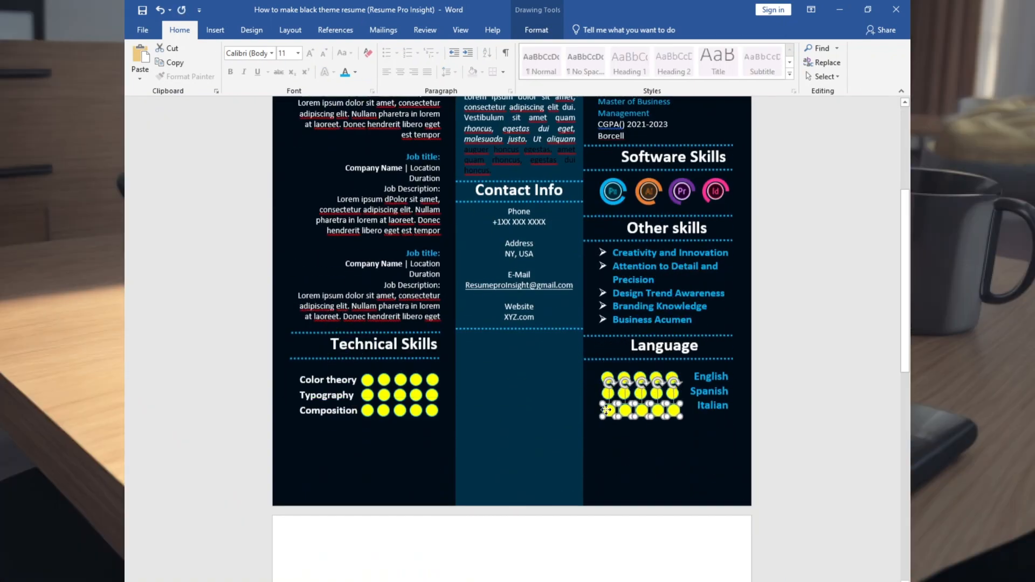
{"action": "left_click_drag", "start_coordinate": [730, 412], "coordinate": [693, 376]}
Empty the last Color theory circle and the last two Typography circles, leaving 4 and 3 filled
{"action": "left_click", "coordinate": [311, 54]}
{"action": "left_click", "coordinate": [613, 448]}
{"action": "left_click", "coordinate": [435, 381]}
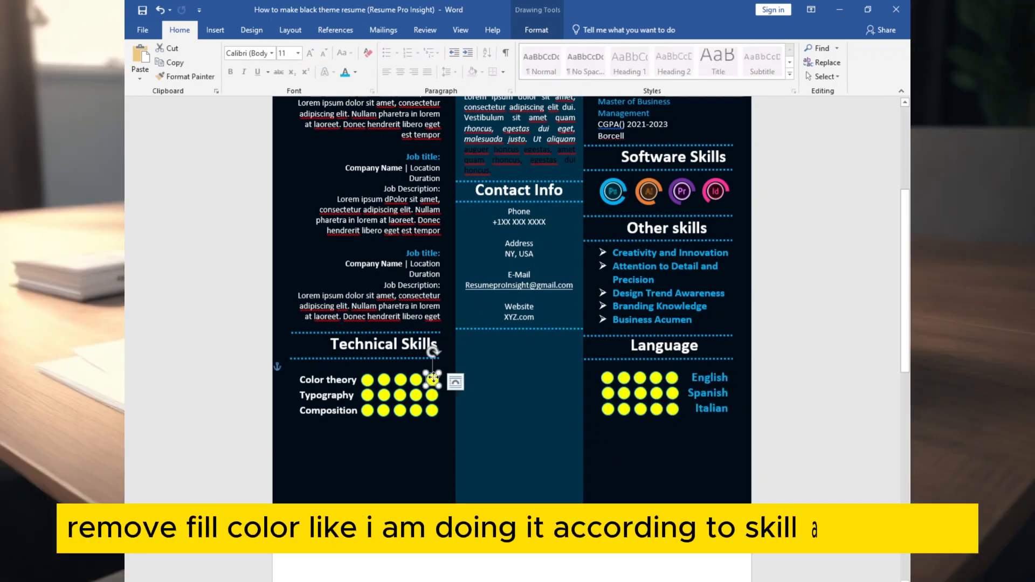
{"action": "right_click", "coordinate": [434, 380]}
{"action": "left_click", "coordinate": [473, 401]}
{"action": "left_click", "coordinate": [477, 323]}
{"action": "right_click", "coordinate": [430, 397]}
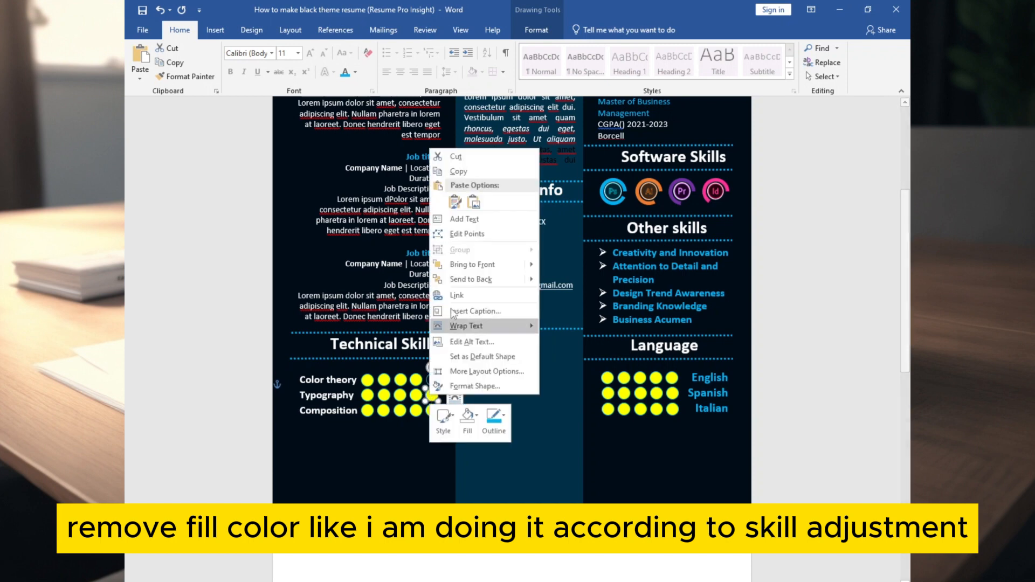
{"action": "left_click", "coordinate": [473, 414]}
{"action": "left_click", "coordinate": [478, 324]}
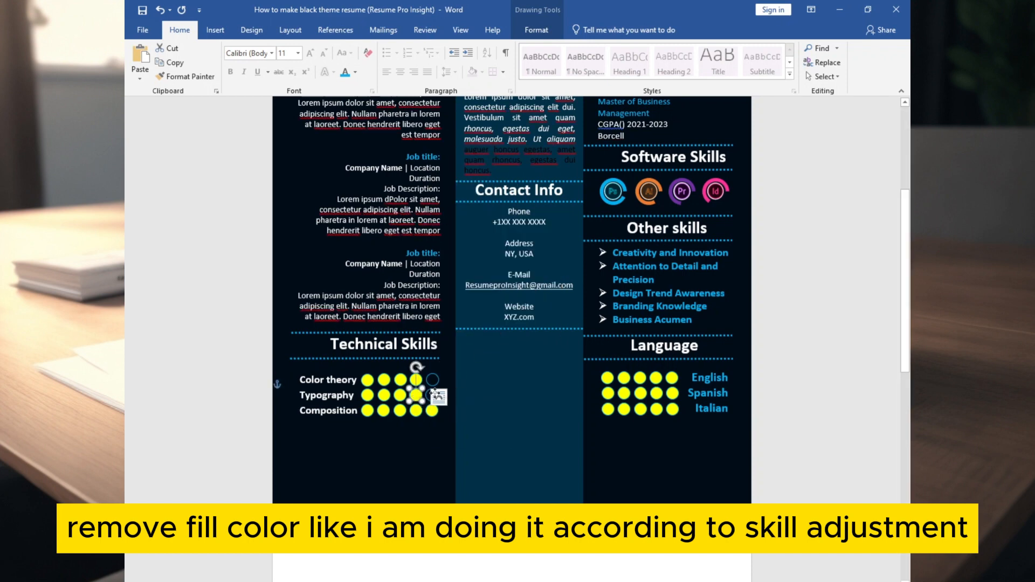
{"action": "right_click", "coordinate": [416, 397]}
{"action": "left_click", "coordinate": [455, 418]}
{"action": "left_click", "coordinate": [474, 333]}
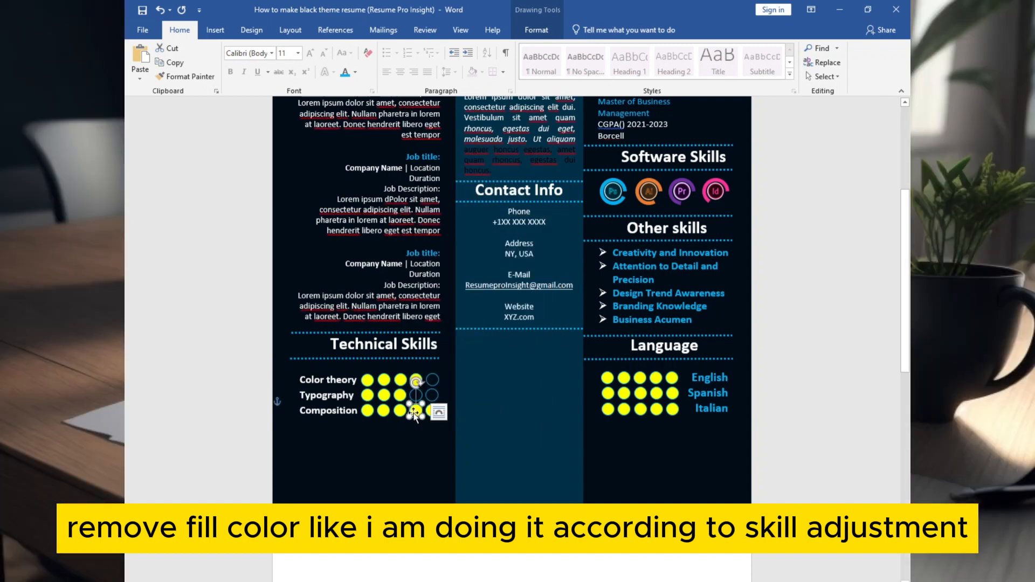
Set Composition's third, fourth and fifth circles to No Fill so it shows 2 dots
{"action": "right_click", "coordinate": [415, 415]}
{"action": "left_click", "coordinate": [451, 432]}
{"action": "left_click", "coordinate": [458, 358]}
{"action": "right_click", "coordinate": [402, 412]}
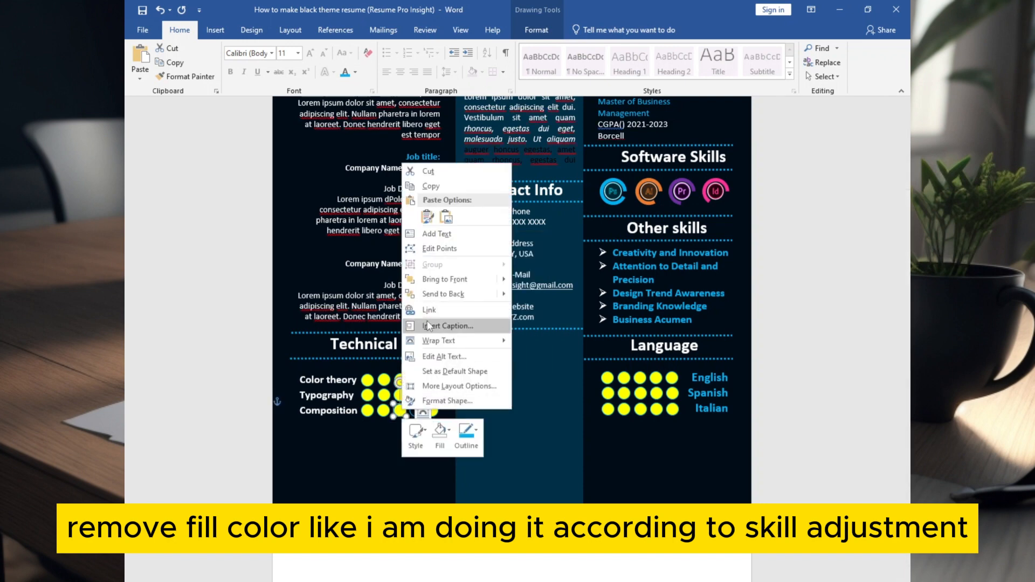
{"action": "left_click", "coordinate": [440, 431]}
{"action": "left_click", "coordinate": [462, 353]}
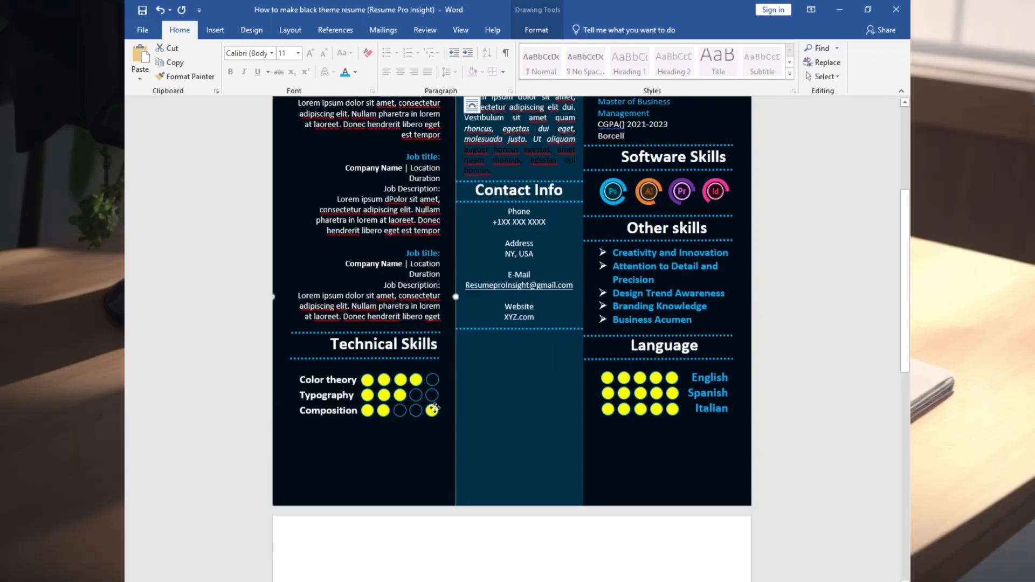
{"action": "right_click", "coordinate": [432, 412]}
{"action": "left_click", "coordinate": [471, 433]}
{"action": "left_click", "coordinate": [477, 356]}
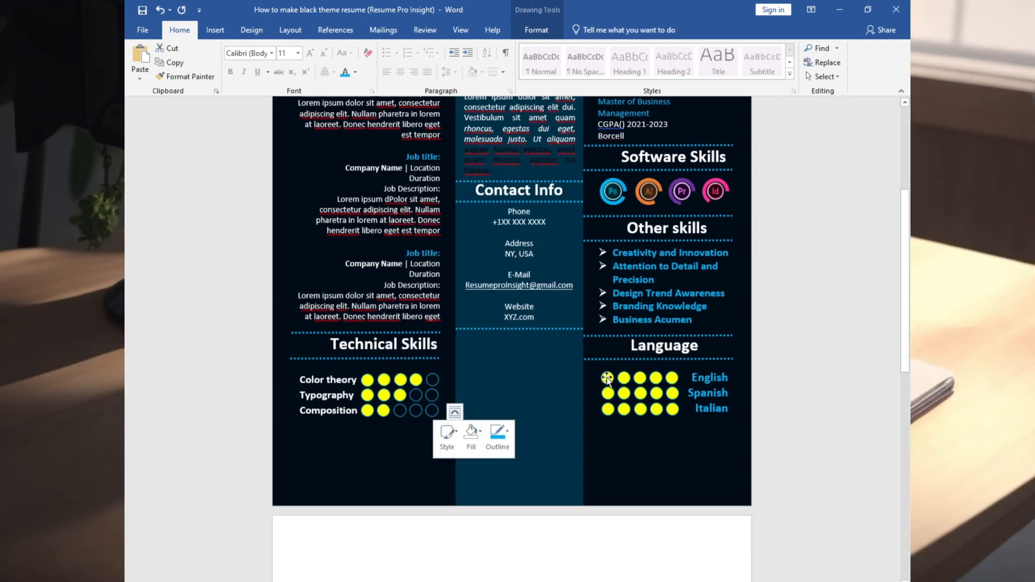
Empty English's first circle and Spanish's first two circles, giving 4 and 3 filled
{"action": "right_click", "coordinate": [607, 378]}
{"action": "left_click", "coordinate": [647, 399]}
{"action": "left_click", "coordinate": [666, 320]}
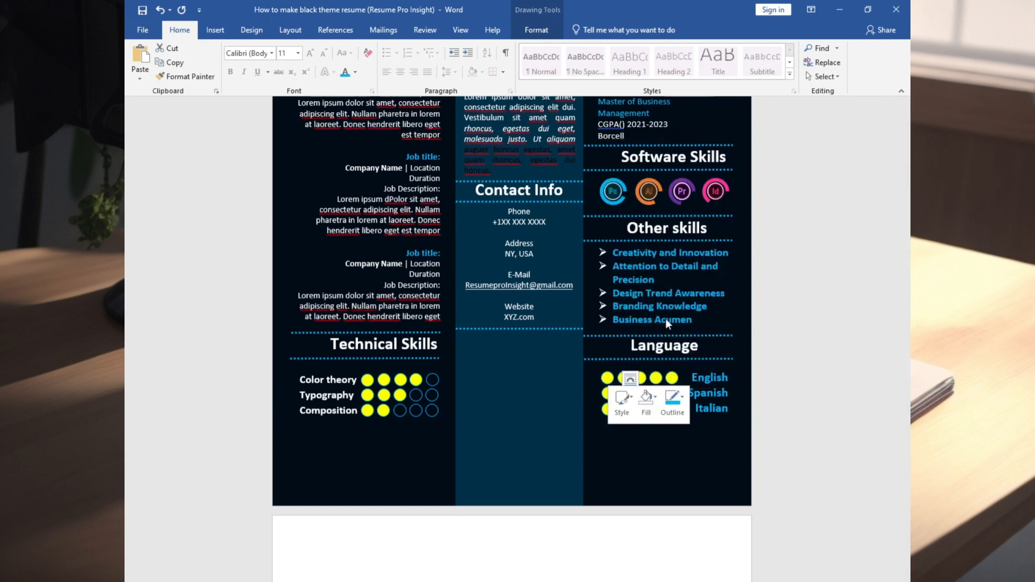
{"action": "right_click", "coordinate": [608, 393]}
{"action": "left_click", "coordinate": [648, 418]}
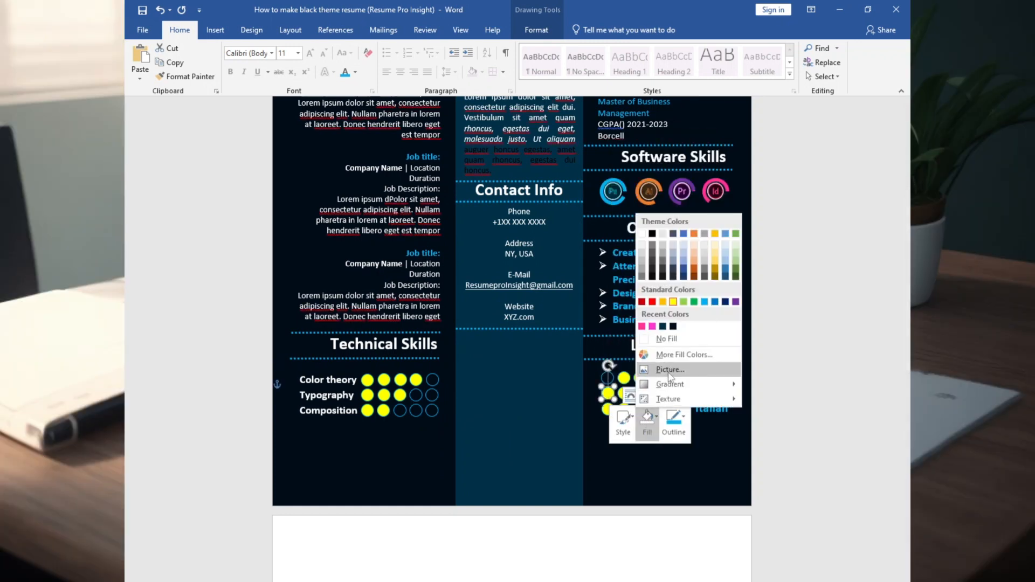
{"action": "left_click", "coordinate": [676, 339]}
{"action": "right_click", "coordinate": [625, 395]}
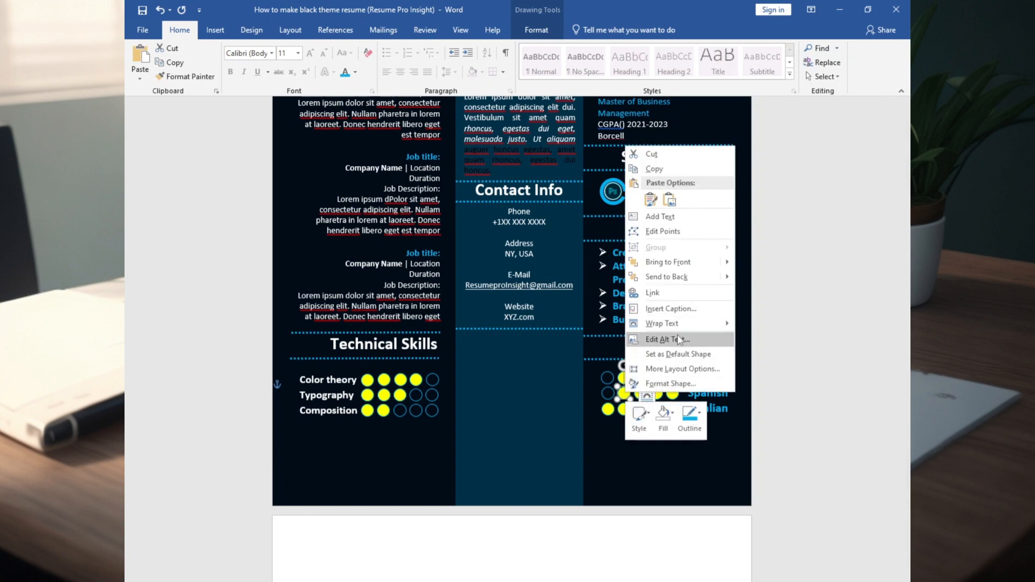
{"action": "left_click", "coordinate": [664, 417]}
{"action": "left_click", "coordinate": [688, 338]}
Set the first three Italian circles to No Fill so Italian shows 2 filled dots
{"action": "left_click", "coordinate": [611, 408]}
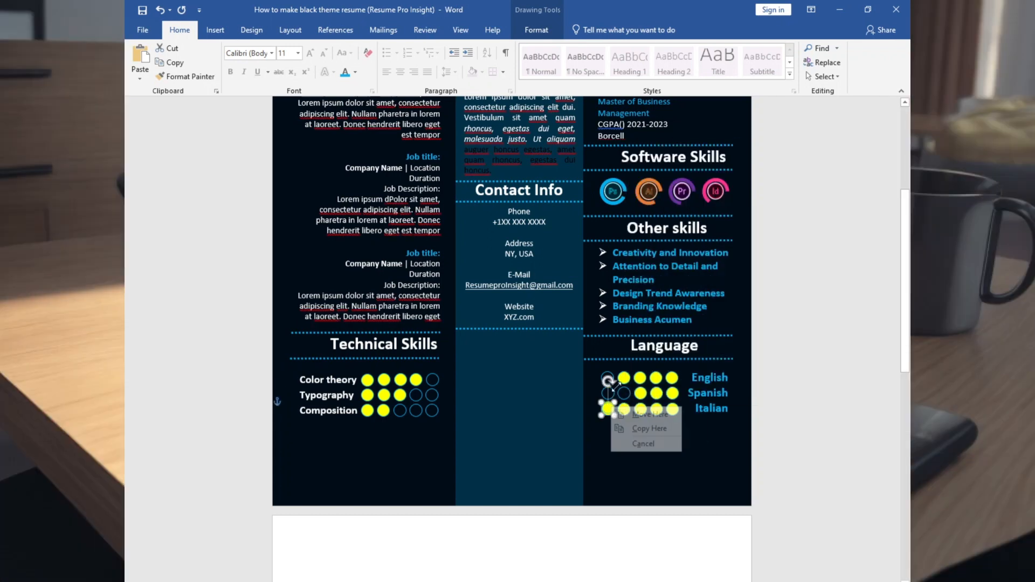
{"action": "right_click", "coordinate": [608, 408]}
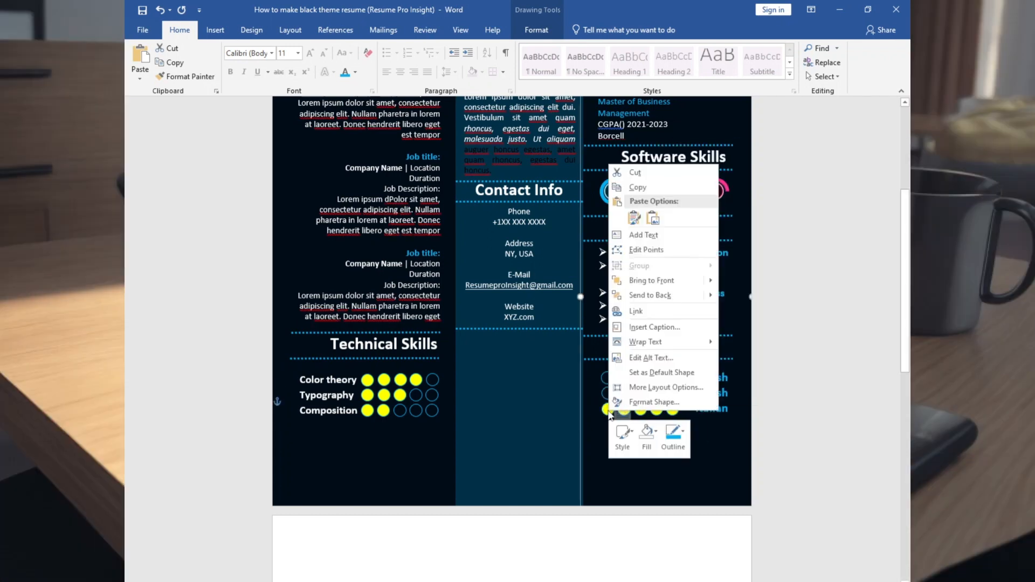
{"action": "left_click", "coordinate": [655, 431]}
{"action": "left_click", "coordinate": [675, 340]}
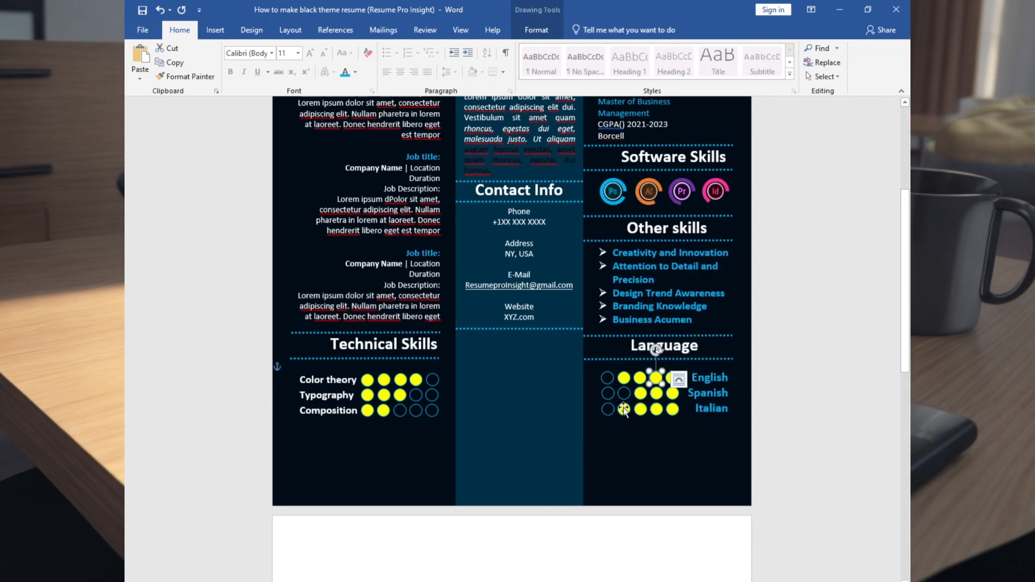
{"action": "right_click", "coordinate": [624, 410]}
{"action": "left_click", "coordinate": [666, 431]}
{"action": "left_click", "coordinate": [686, 341]}
{"action": "left_click", "coordinate": [667, 397]}
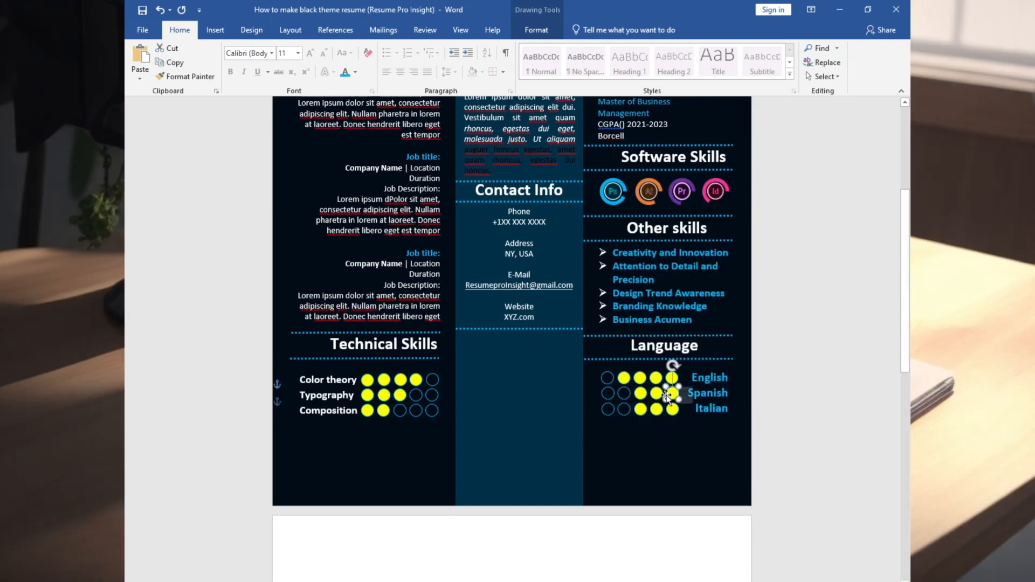
{"action": "right_click", "coordinate": [640, 410]}
{"action": "left_click", "coordinate": [681, 432]}
{"action": "left_click", "coordinate": [694, 350]}
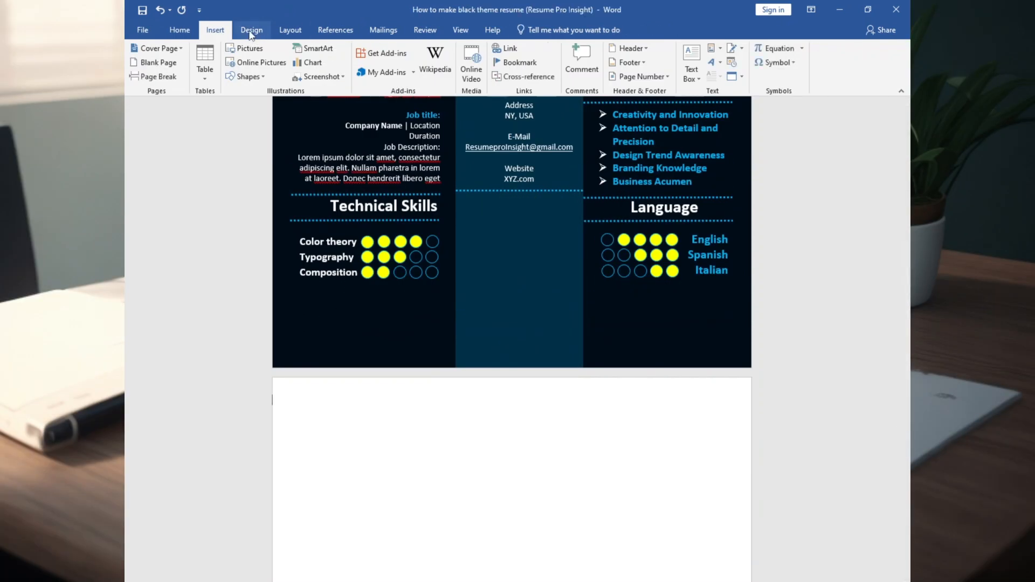
Set the page colour to light grey
{"action": "left_click", "coordinate": [252, 31]}
{"action": "left_click", "coordinate": [847, 69]}
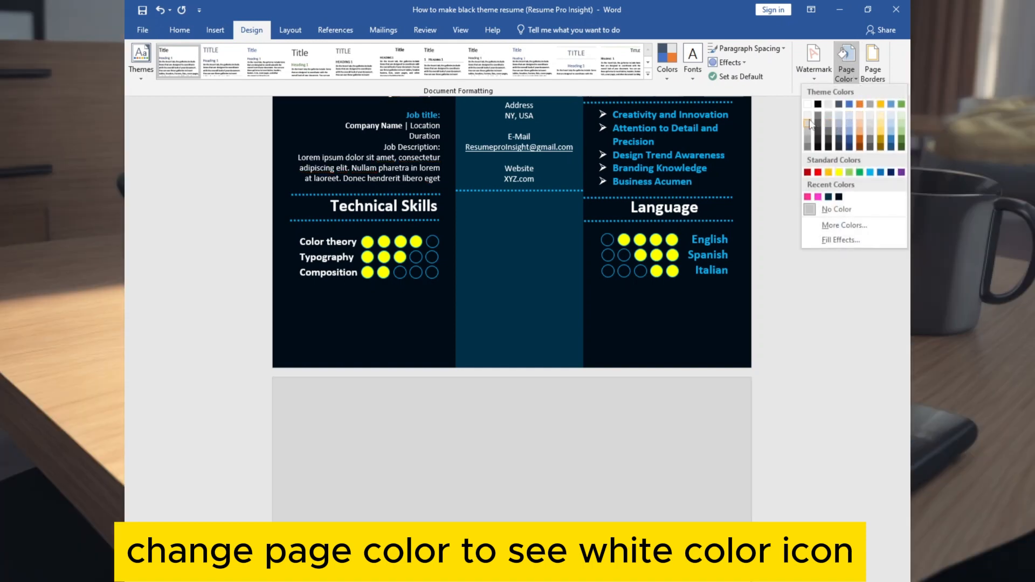
{"action": "left_click", "coordinate": [808, 123]}
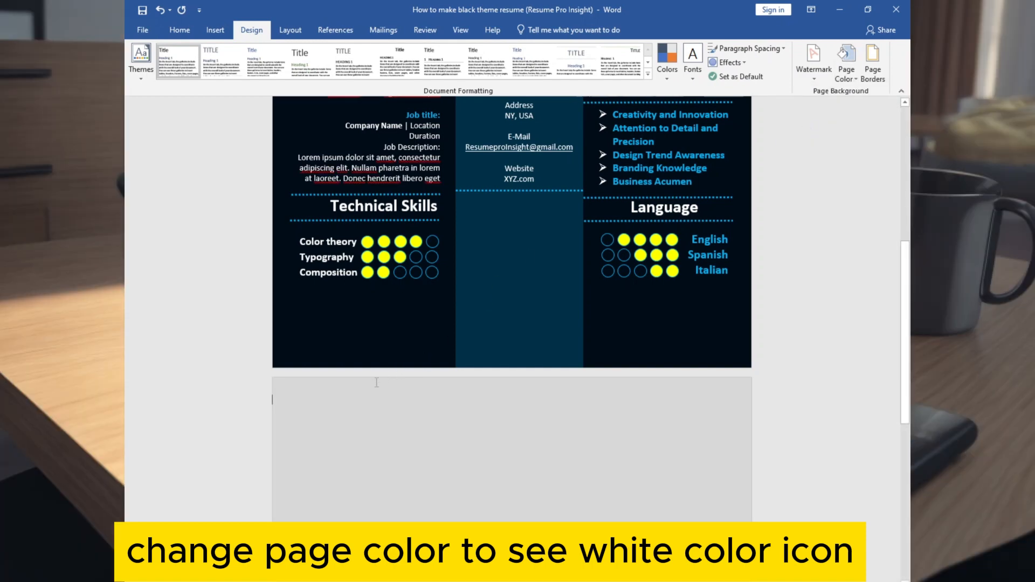
Insert about a dozen white icon pictures from the icon\white folder in one batch
{"action": "left_click", "coordinate": [215, 31]}
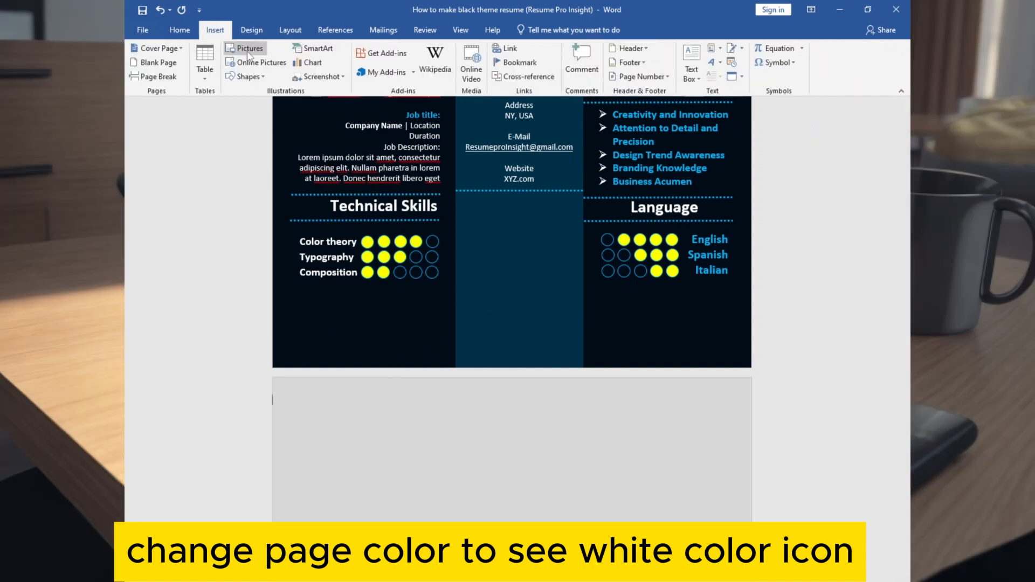
{"action": "left_click", "coordinate": [246, 51]}
{"action": "left_click", "coordinate": [293, 244]}
{"action": "left_click", "coordinate": [488, 250], "text": "ctrl"}
{"action": "left_click", "coordinate": [295, 345], "text": "ctrl"}
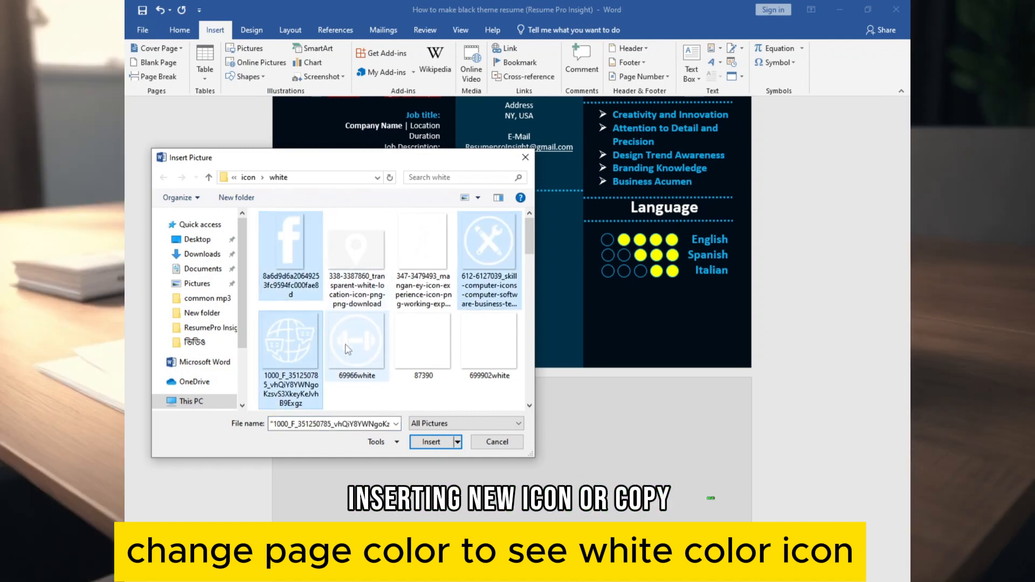
{"action": "scroll", "coordinate": [345, 348], "scroll_direction": "down", "scroll_amount": 1}
{"action": "left_click", "coordinate": [296, 368], "text": "ctrl"}
{"action": "left_click", "coordinate": [424, 369], "text": "ctrl"}
{"action": "scroll", "coordinate": [496, 372], "scroll_direction": "down", "scroll_amount": 2}
{"action": "left_click", "coordinate": [488, 288], "text": "ctrl"}
{"action": "left_click", "coordinate": [423, 356], "text": "ctrl"}
{"action": "left_click", "coordinate": [489, 356], "text": "ctrl"}
{"action": "scroll", "coordinate": [486, 358], "scroll_direction": "down", "scroll_amount": 1}
{"action": "left_click", "coordinate": [488, 372], "text": "ctrl"}
{"action": "left_click", "coordinate": [426, 372], "text": "ctrl"}
{"action": "scroll", "coordinate": [361, 375], "scroll_direction": "down", "scroll_amount": 1}
{"action": "left_click", "coordinate": [488, 362], "text": "ctrl"}
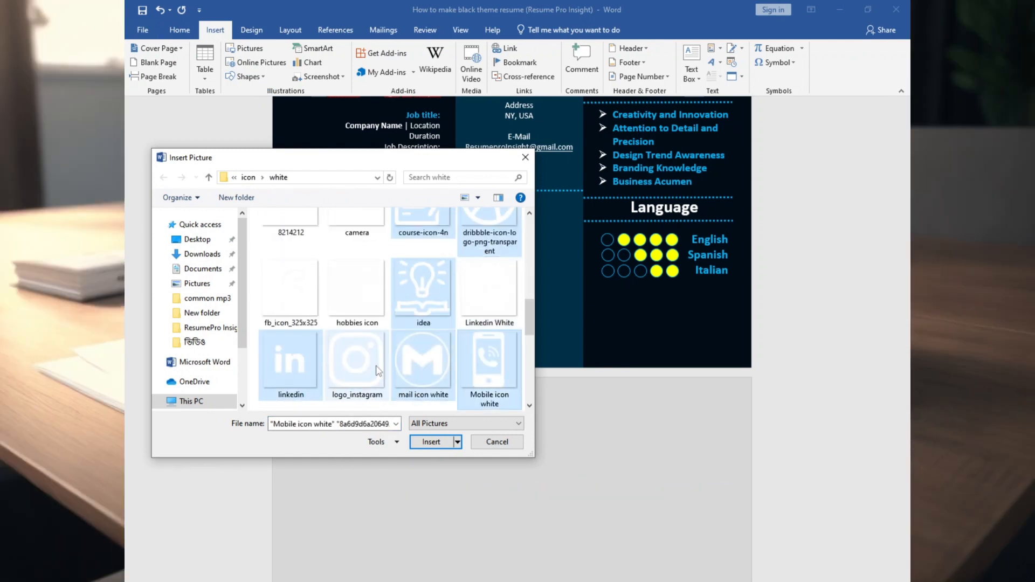
{"action": "left_click", "coordinate": [430, 440]}
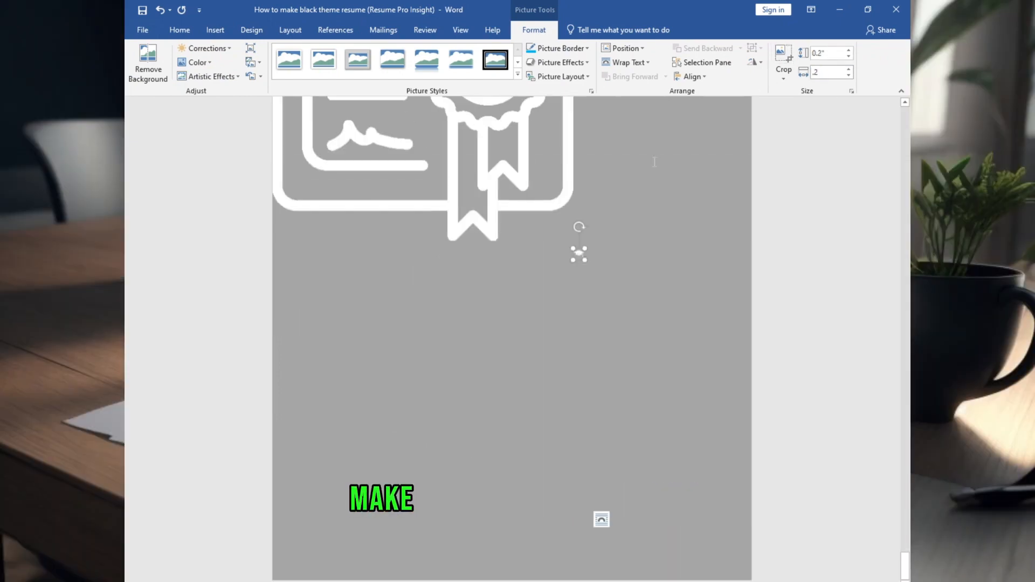
Resize the first several large white icons, including the briefcase, to 0.2 inches
{"action": "left_click", "coordinate": [488, 172]}
{"action": "left_click", "coordinate": [828, 53]}
{"action": "type", "text": ".2"}
{"action": "left_click", "coordinate": [455, 162]}
{"action": "left_click", "coordinate": [828, 53]}
{"action": "type", "text": ".2"}
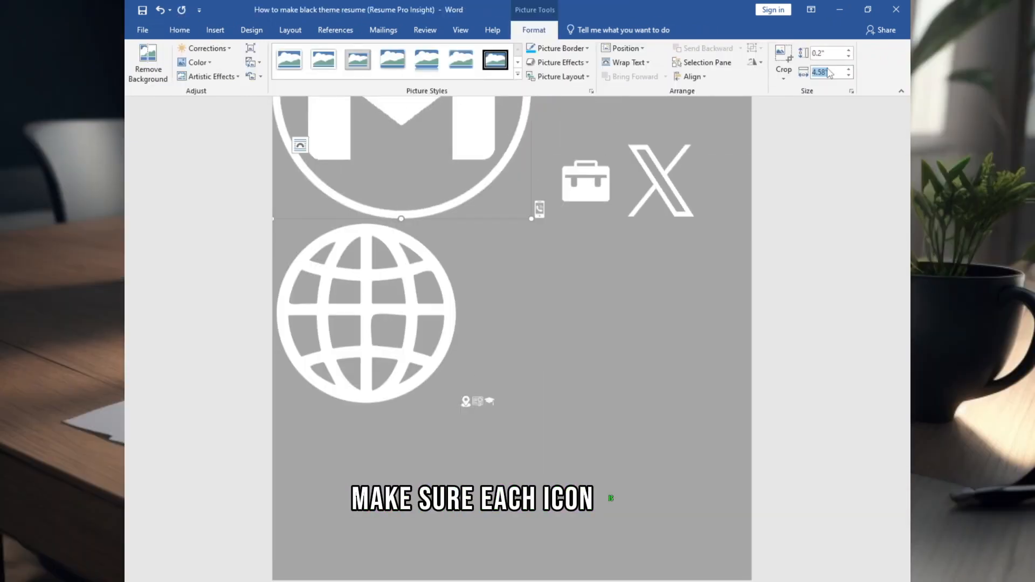
{"action": "left_click", "coordinate": [365, 312]}
{"action": "left_click", "coordinate": [339, 149]}
{"action": "left_click", "coordinate": [837, 53]}
{"action": "type", "text": ".2"}
{"action": "left_click", "coordinate": [513, 208]}
{"action": "left_click", "coordinate": [826, 53]}
{"action": "type", "text": ".2"}
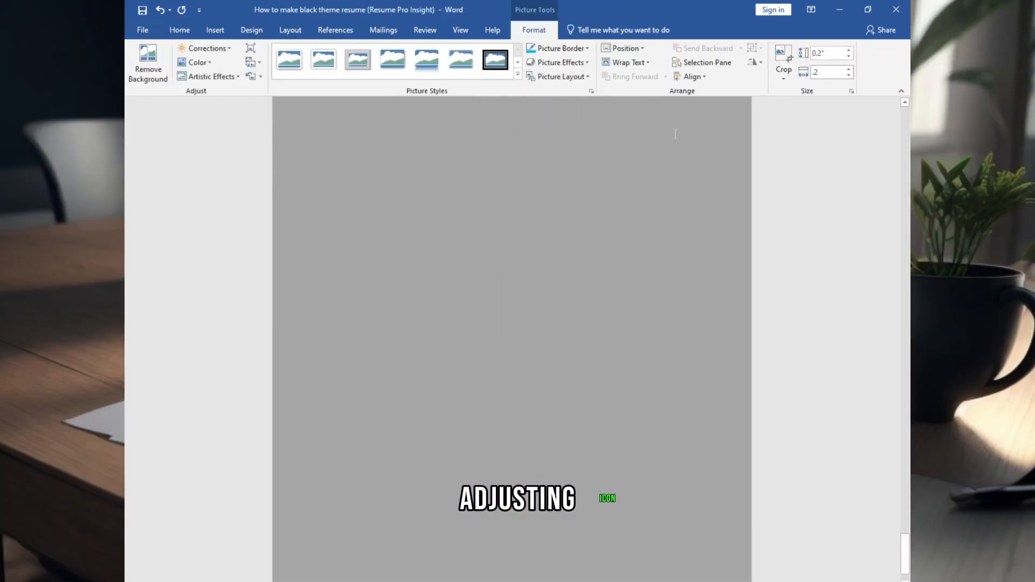
{"action": "left_click", "coordinate": [827, 52]}
{"action": "type", "text": ".2"}
Resize the bulb, globe, f and remaining icons to 0.2 inches
{"action": "mouse_move", "coordinate": [648, 580]}
{"action": "scroll", "coordinate": [453, 296], "scroll_direction": "up", "scroll_amount": 5}
{"action": "left_click", "coordinate": [423, 216]}
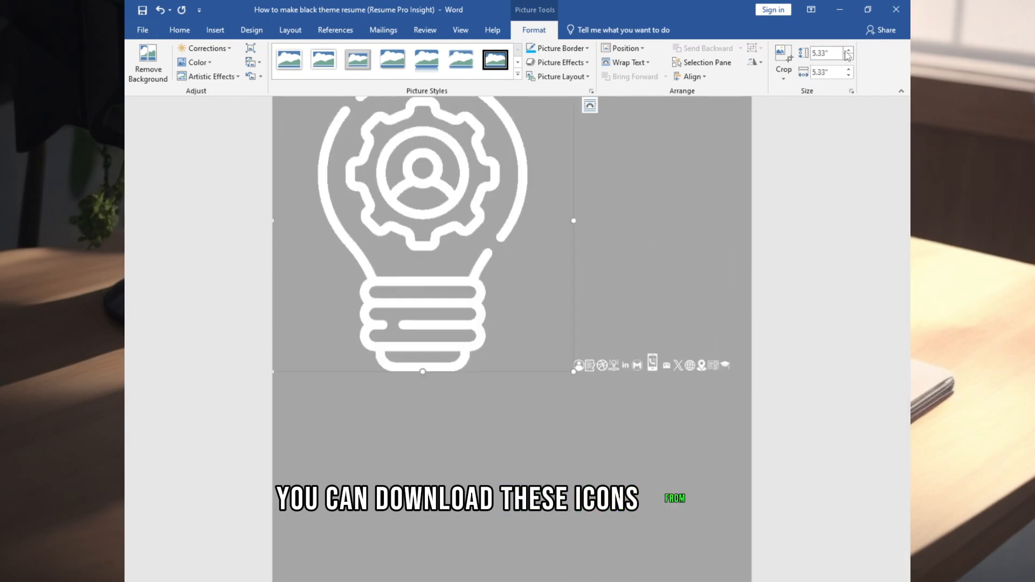
{"action": "left_click", "coordinate": [828, 72]}
{"action": "type", "text": ".2"}
{"action": "scroll", "coordinate": [383, 235], "scroll_direction": "up", "scroll_amount": 5}
{"action": "left_click", "coordinate": [383, 235]}
{"action": "left_click", "coordinate": [827, 52]}
{"action": "type", "text": ".2"}
{"action": "left_click", "coordinate": [513, 216]}
{"action": "left_click", "coordinate": [827, 52]}
{"action": "type", "text": ".2"}
{"action": "left_click", "coordinate": [834, 53]}
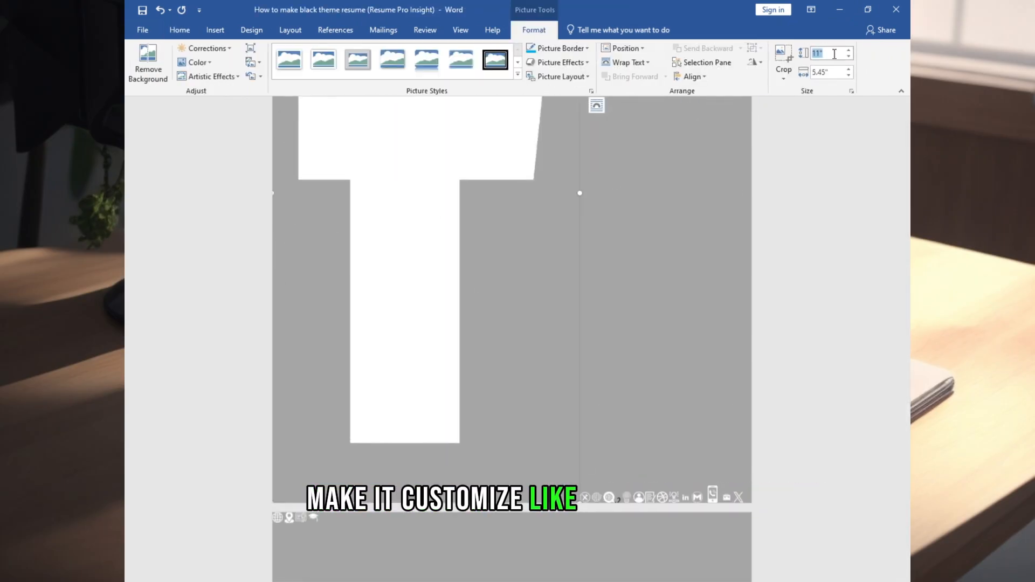
{"action": "type", "text": ".2"}
{"action": "key", "text": "Return"}
Set the graduation-cap, next icon and phone icon to In Front of Text wrapping
{"action": "scroll", "coordinate": [758, 539], "scroll_direction": "up", "scroll_amount": 10}
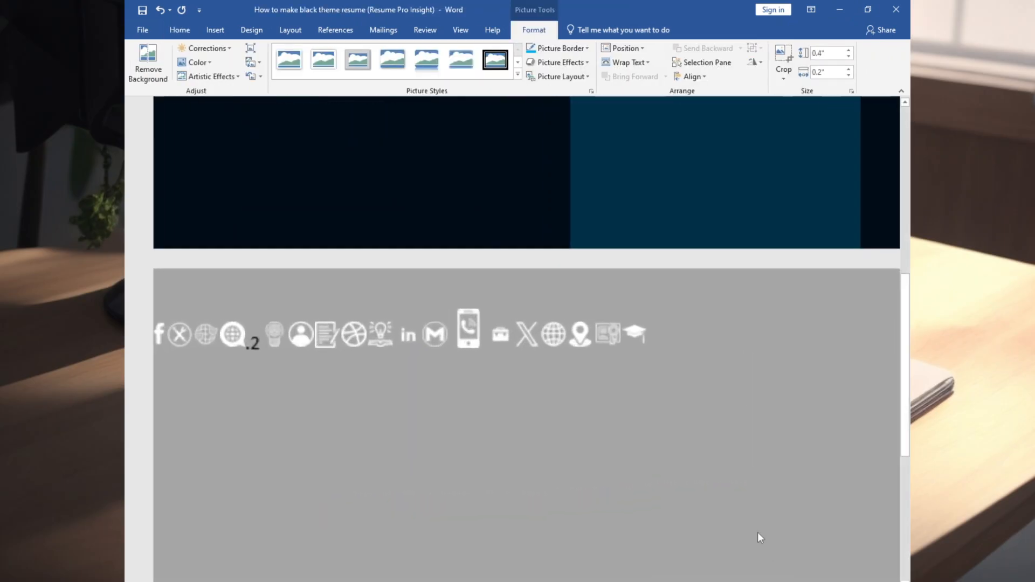
{"action": "left_click", "coordinate": [650, 346]}
{"action": "right_click", "coordinate": [650, 345]}
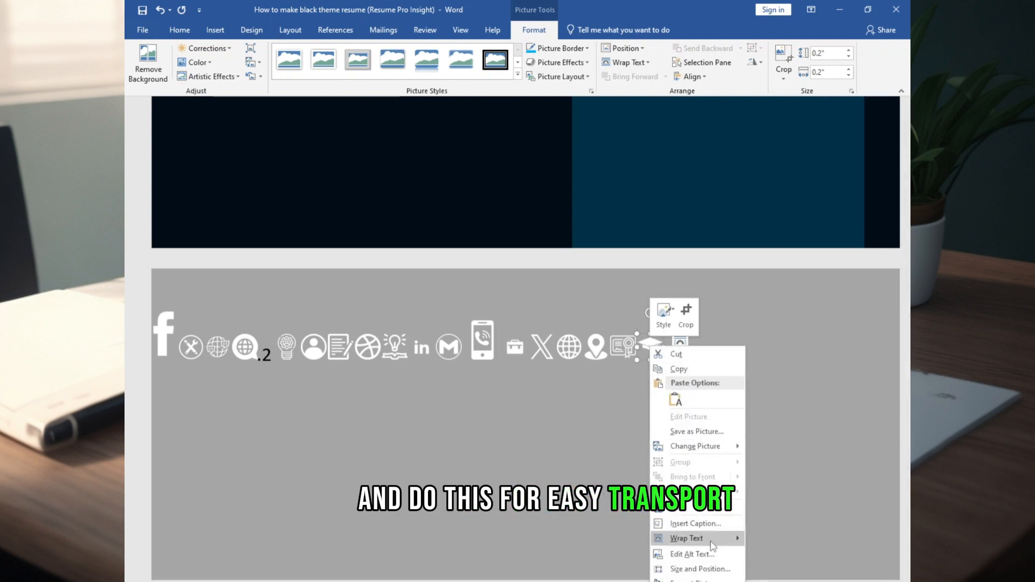
{"action": "mouse_move", "coordinate": [713, 539]}
{"action": "left_click", "coordinate": [776, 519]}
{"action": "right_click", "coordinate": [601, 345]}
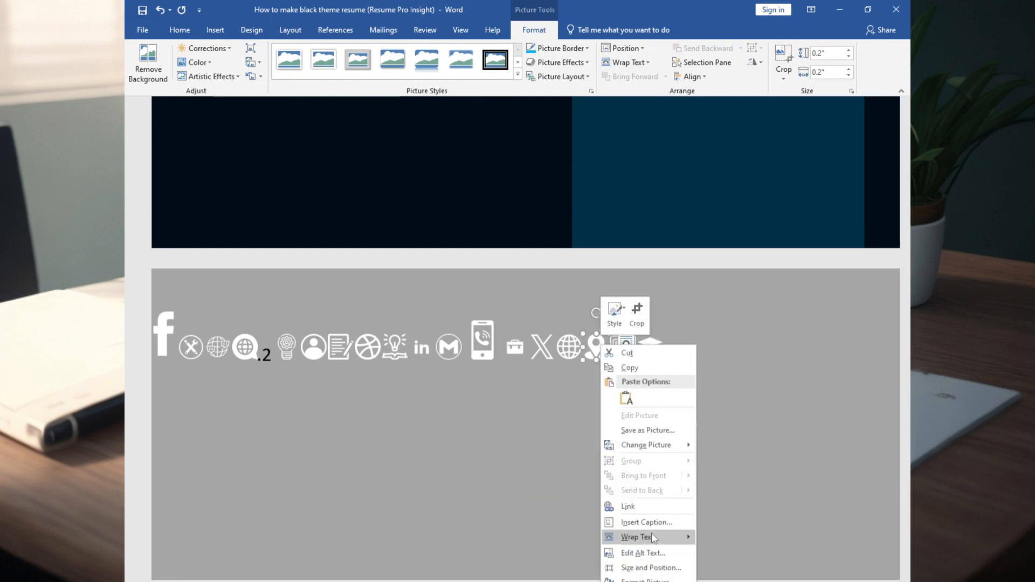
{"action": "mouse_move", "coordinate": [654, 538]}
{"action": "left_click", "coordinate": [717, 538]}
{"action": "right_click", "coordinate": [486, 343]}
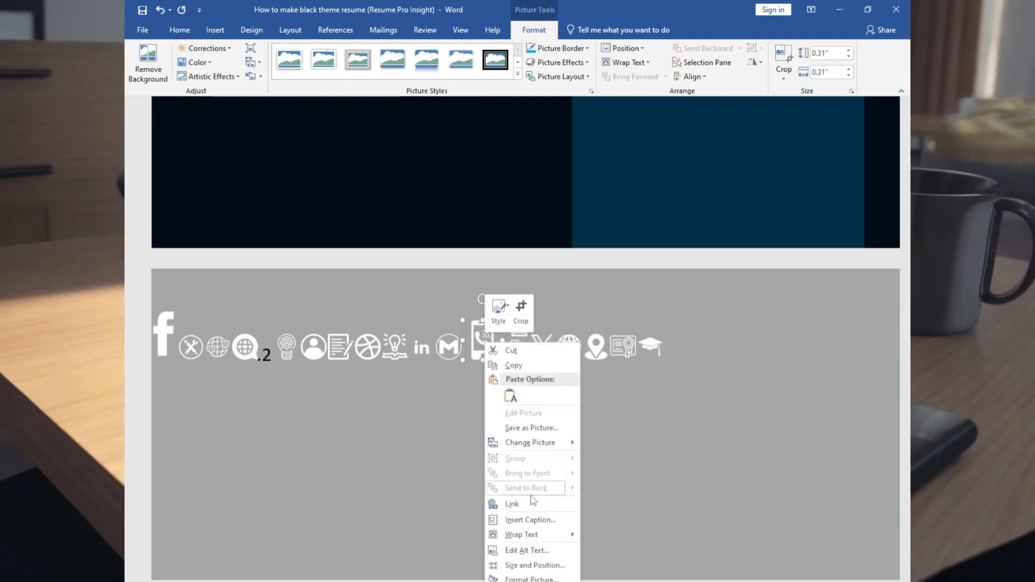
{"action": "left_click", "coordinate": [627, 514]}
Make the remaining icons leftward along the row, including the person icon, float In Front of Text
{"action": "right_click", "coordinate": [449, 345]}
{"action": "right_click", "coordinate": [423, 345]}
{"action": "left_click", "coordinate": [566, 513]}
{"action": "right_click", "coordinate": [395, 344]}
{"action": "right_click", "coordinate": [369, 345]}
{"action": "left_click", "coordinate": [513, 514]}
{"action": "right_click", "coordinate": [316, 347]}
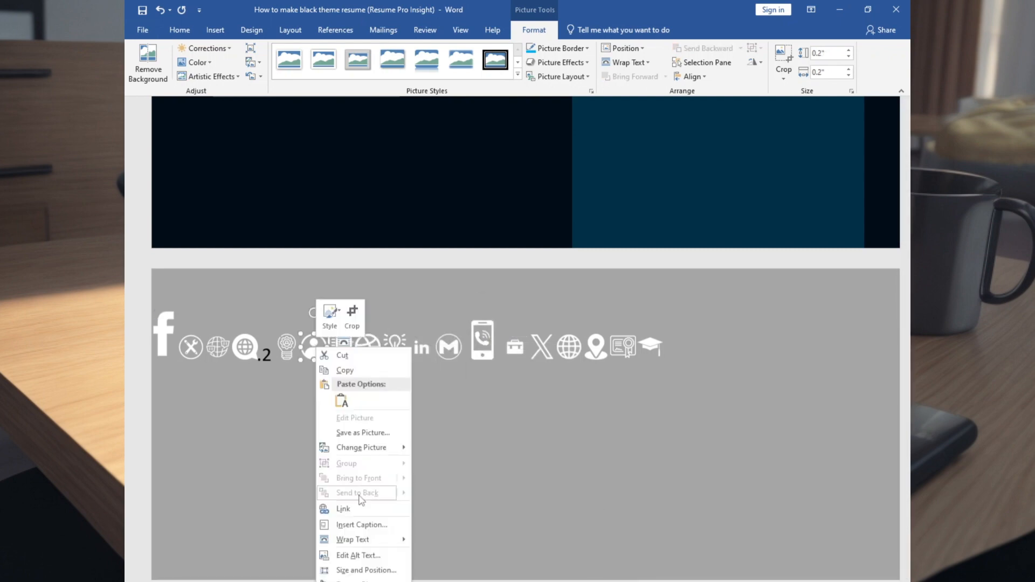
{"action": "left_click", "coordinate": [459, 515]}
{"action": "right_click", "coordinate": [290, 346]}
{"action": "left_click", "coordinate": [433, 517]}
{"action": "right_click", "coordinate": [249, 347]}
{"action": "right_click", "coordinate": [215, 346]}
{"action": "right_click", "coordinate": [192, 346]}
{"action": "left_click", "coordinate": [343, 517]}
{"action": "right_click", "coordinate": [169, 328]}
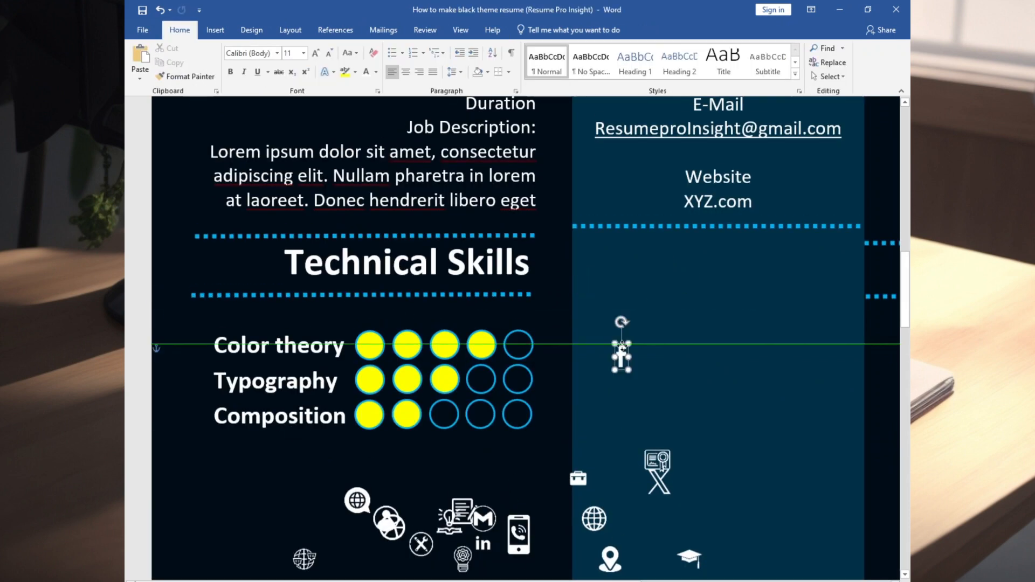
Move the Facebook icon into the social area and the contact icons beside their labels
{"action": "left_click_drag", "start_coordinate": [622, 347], "coordinate": [638, 275]}
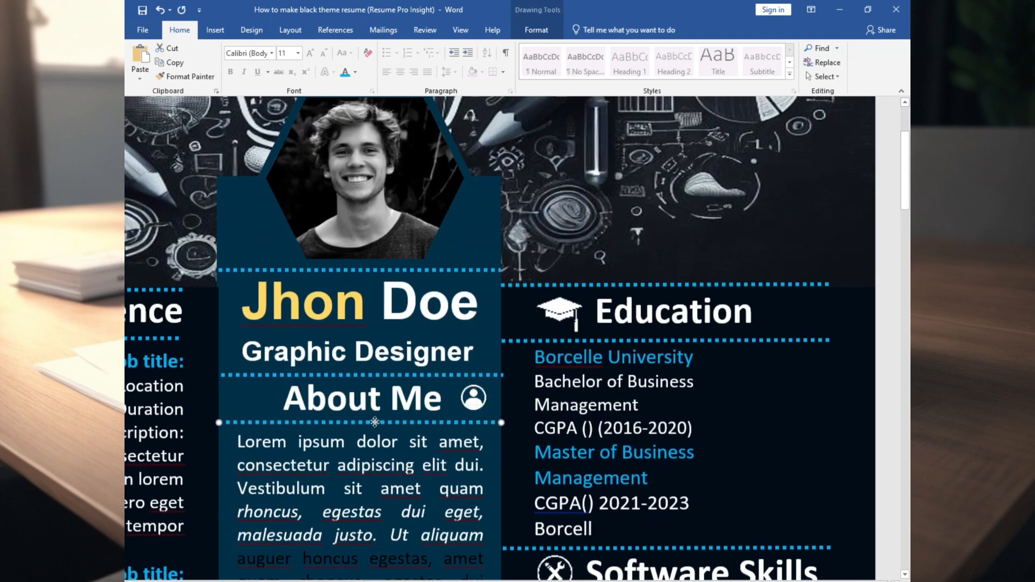
{"action": "scroll", "coordinate": [285, 351], "scroll_direction": "down", "scroll_amount": 8}
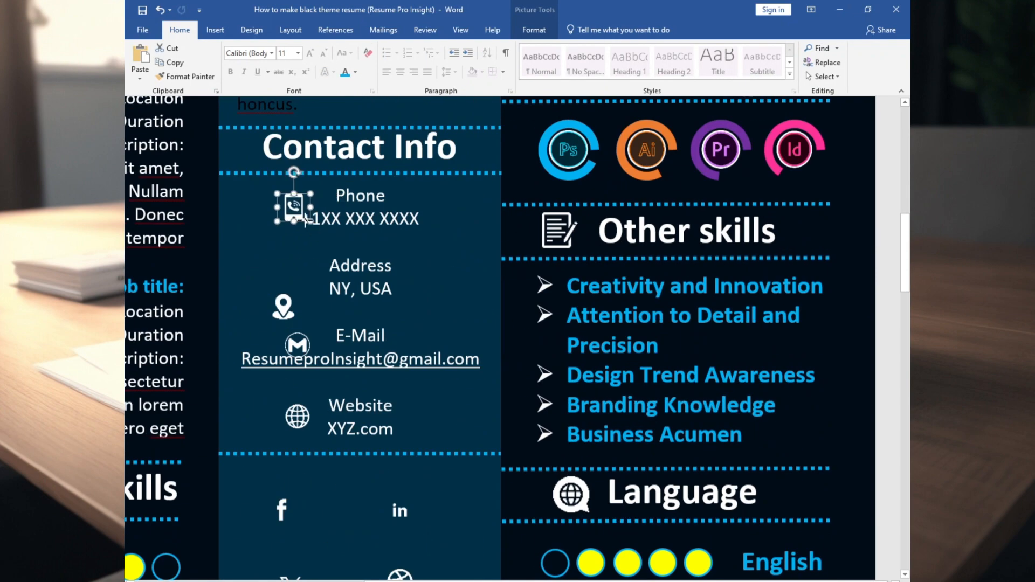
{"action": "left_click_drag", "start_coordinate": [303, 335], "coordinate": [319, 322]}
{"action": "left_click_drag", "start_coordinate": [299, 414], "coordinate": [311, 400]}
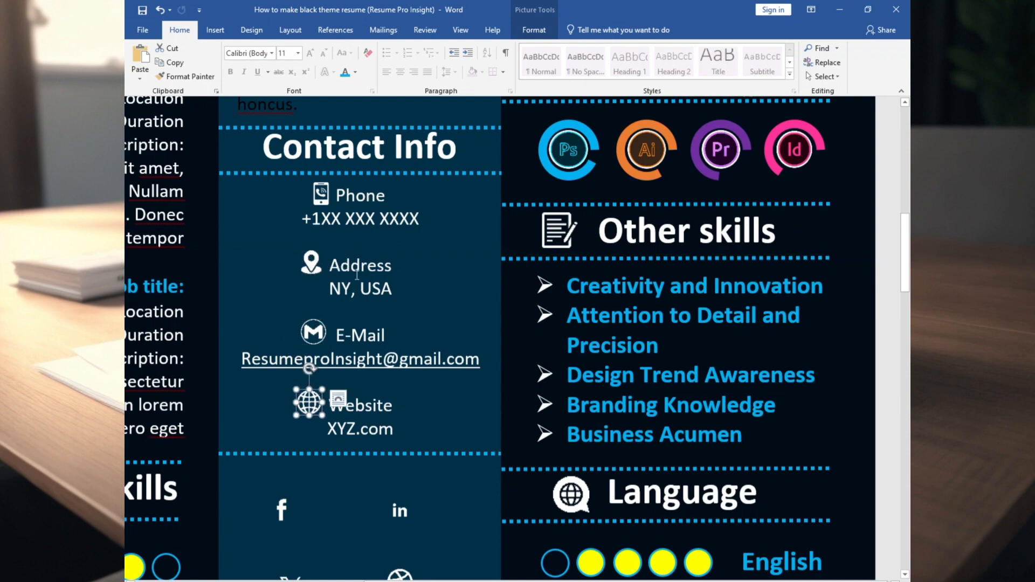
{"action": "left_click", "coordinate": [313, 264]}
{"action": "scroll", "coordinate": [310, 324], "scroll_direction": "down", "scroll_amount": 3}
{"action": "left_click_drag", "start_coordinate": [282, 323], "coordinate": [302, 323]}
{"action": "left_click_drag", "start_coordinate": [308, 336], "coordinate": [328, 375]}
{"action": "scroll", "coordinate": [327, 345], "scroll_direction": "down", "scroll_amount": 4}
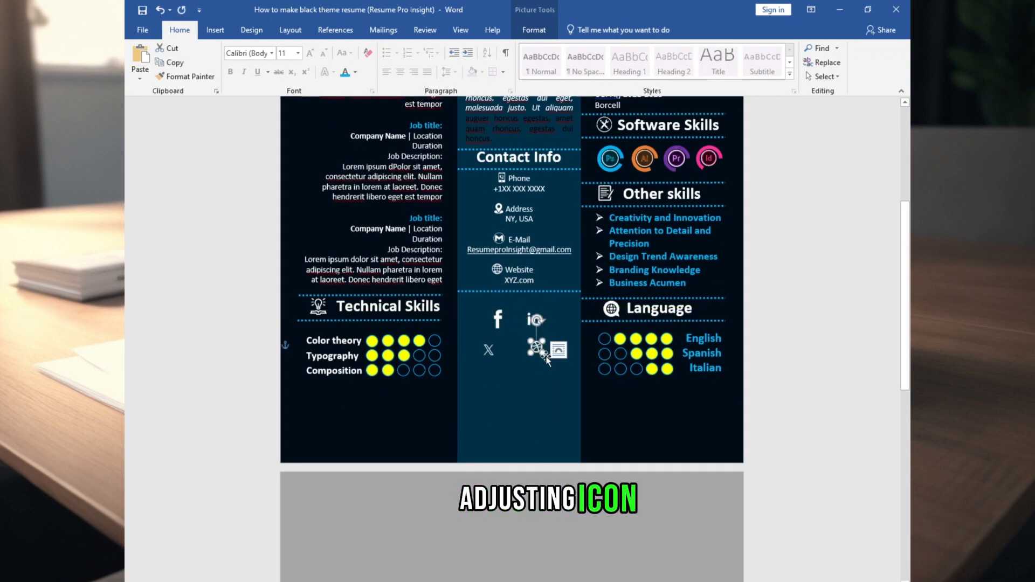
Enlarge the Dribbble and X icons and nudge them into the social grid
{"action": "left_click_drag", "start_coordinate": [543, 354], "coordinate": [556, 367]}
{"action": "left_click_drag", "start_coordinate": [543, 354], "coordinate": [538, 354]}
{"action": "left_click", "coordinate": [488, 350]}
{"action": "left_click_drag", "start_coordinate": [495, 357], "coordinate": [509, 370]}
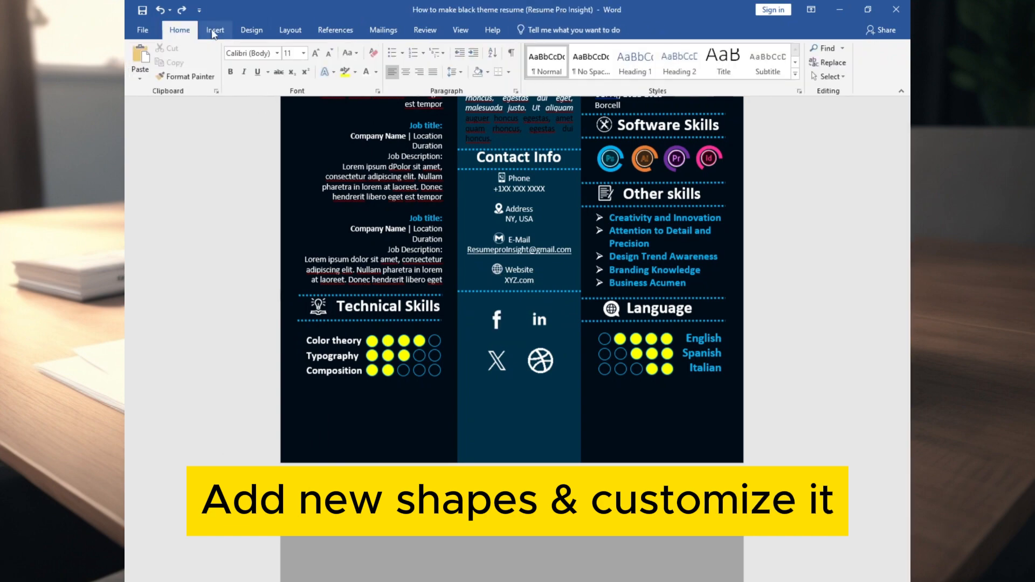
Draw a hexagon shape over the Facebook icon
{"action": "left_click", "coordinate": [215, 30]}
{"action": "left_click", "coordinate": [243, 75]}
{"action": "left_click", "coordinate": [273, 181]}
{"action": "mouse_move", "coordinate": [479, 304]}
{"action": "left_mouse_down"}
{"action": "mouse_move", "coordinate": [515, 337]}
{"action": "mouse_move", "coordinate": [497, 334]}
{"action": "left_mouse_up"}
Give the hexagon no fill and a thick white outline, and stretch it slightly taller
{"action": "left_click", "coordinate": [386, 48]}
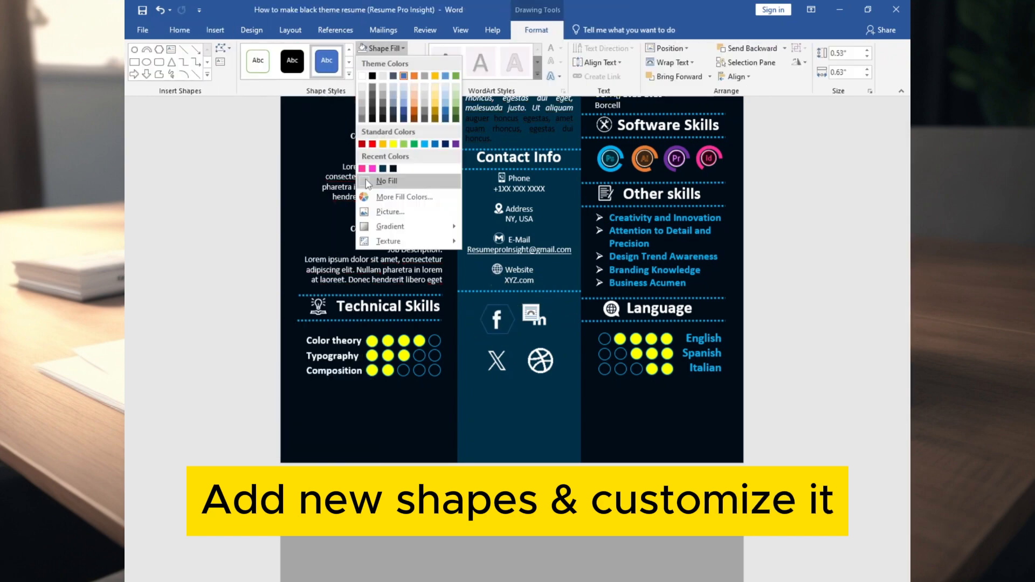
{"action": "left_click", "coordinate": [386, 180]}
{"action": "left_click", "coordinate": [392, 63]}
{"action": "left_click", "coordinate": [363, 92]}
{"action": "left_click", "coordinate": [392, 62]}
{"action": "left_click", "coordinate": [502, 327]}
{"action": "scroll", "coordinate": [585, 340], "scroll_direction": "up", "scroll_amount": 10}
{"action": "left_click_drag", "start_coordinate": [529, 383], "coordinate": [523, 510]}
Place hexagon copies around the LinkedIn, X and Dribbble icons and nudge them into line
{"action": "left_click", "coordinate": [642, 305]}
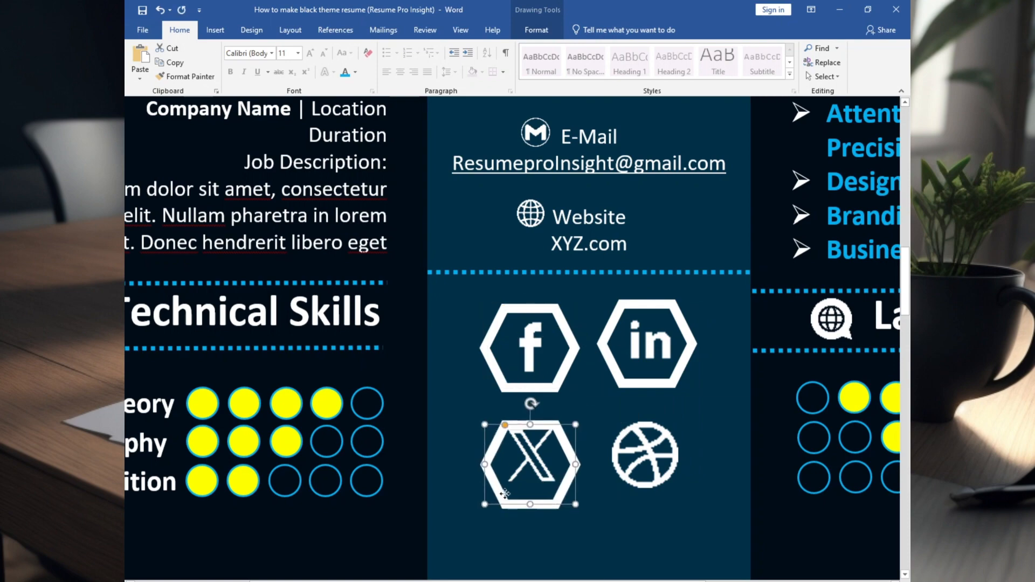
{"action": "left_click", "coordinate": [636, 459]}
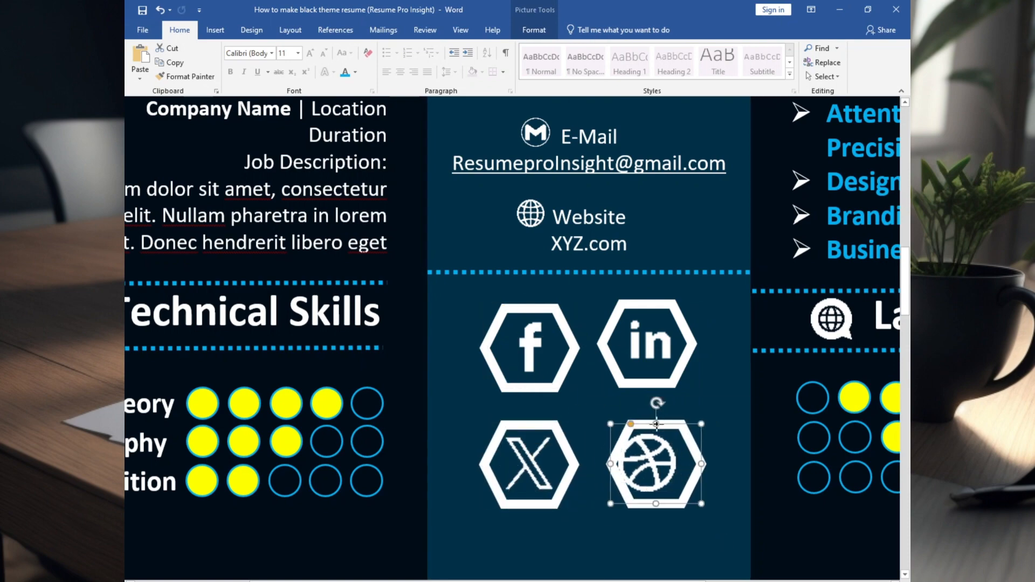
{"action": "left_click_drag", "start_coordinate": [657, 425], "coordinate": [650, 425]}
{"action": "left_click_drag", "start_coordinate": [647, 304], "coordinate": [649, 307]}
Align the top pair and bottom pair of hexagons by their middles
{"action": "left_click", "coordinate": [531, 309], "text": "shift"}
{"action": "left_click", "coordinate": [535, 31]}
{"action": "left_click", "coordinate": [736, 77]}
{"action": "left_click", "coordinate": [756, 152]}
{"action": "left_click", "coordinate": [651, 426], "text": "shift"}
{"action": "left_click", "coordinate": [735, 77]}
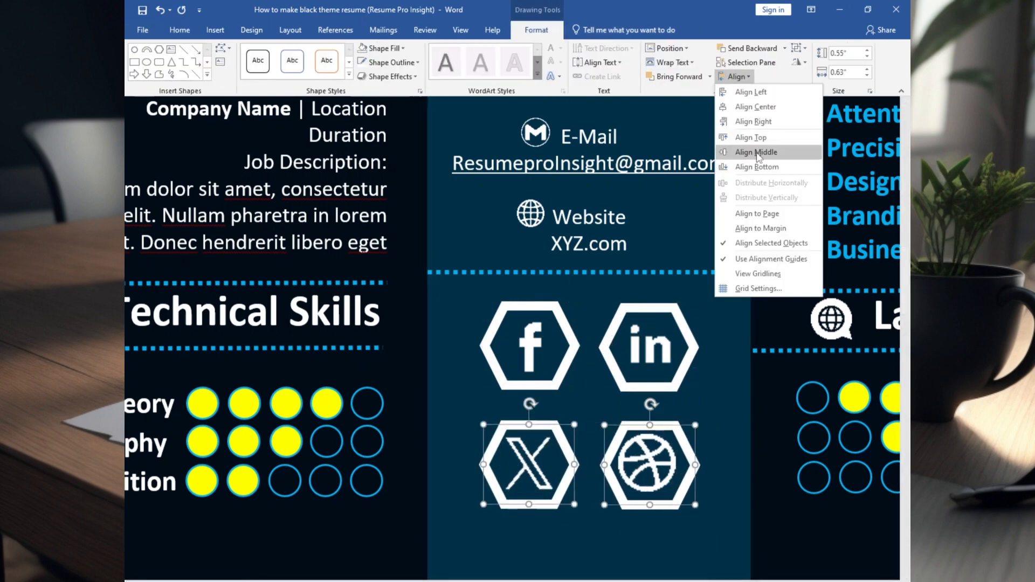
{"action": "left_click", "coordinate": [758, 153]}
Clear the selection and review the two-by-two hexagon badge grid
{"action": "left_click", "coordinate": [725, 350]}
{"action": "scroll", "coordinate": [755, 324], "scroll_direction": "down", "scroll_amount": 20}
{"action": "left_click", "coordinate": [781, 306]}
{"action": "scroll", "coordinate": [781, 306], "scroll_direction": "down", "scroll_amount": 4}
{"action": "scroll", "coordinate": [781, 306], "scroll_direction": "up", "scroll_amount": 5}
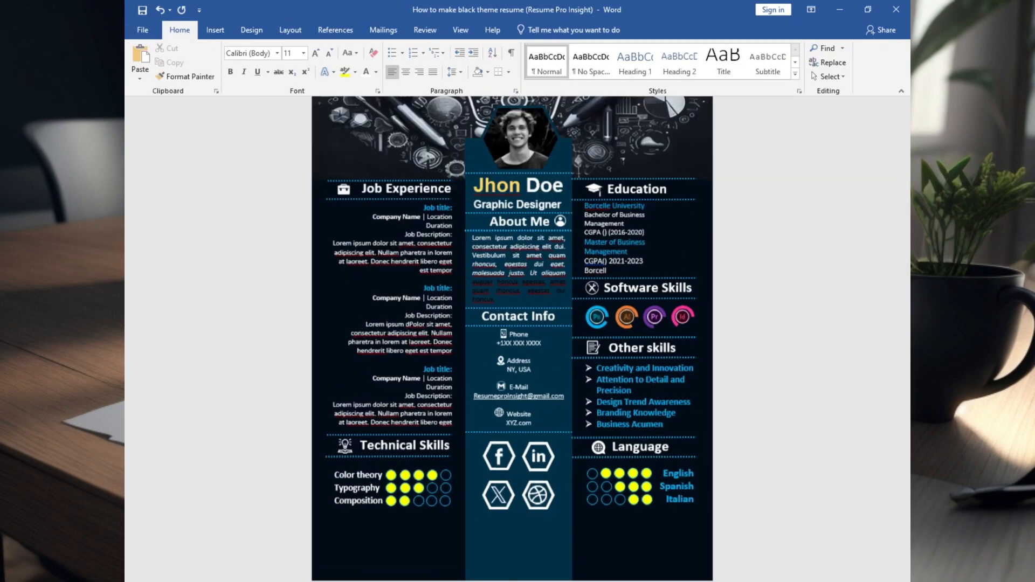
{"action": "scroll", "coordinate": [517, 302], "scroll_direction": "up", "scroll_amount": 3}
{"action": "left_click", "coordinate": [517, 189]}
{"action": "left_click", "coordinate": [781, 306]}
{"action": "scroll", "coordinate": [712, 339], "scroll_direction": "down", "scroll_amount": 2}
{"action": "scroll", "coordinate": [712, 338], "scroll_direction": "up", "scroll_amount": 10}
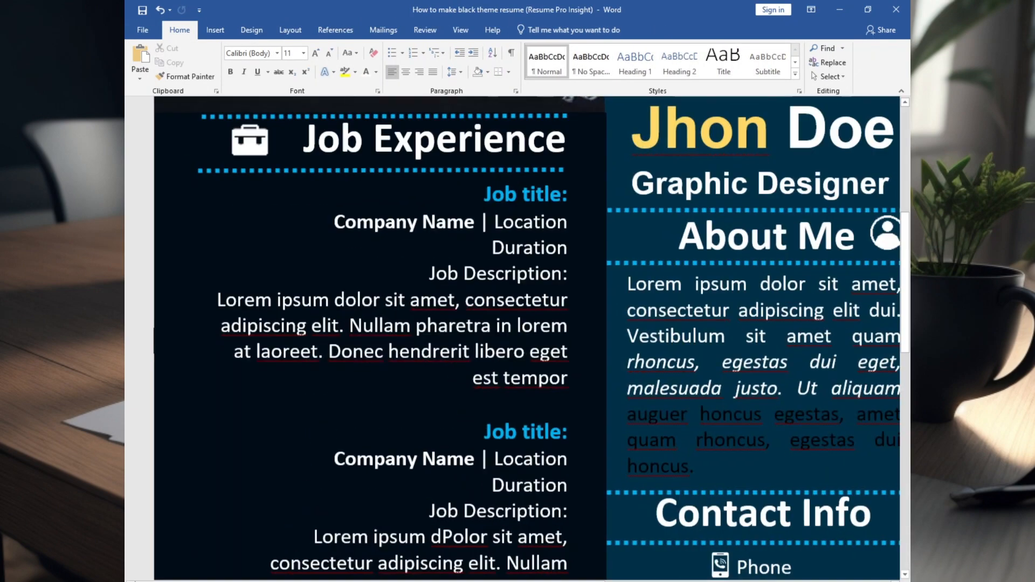
{"action": "scroll", "coordinate": [544, 359], "scroll_direction": "down", "scroll_amount": 10}
{"action": "left_click", "coordinate": [215, 29]}
Draw a Facebook text box below the icons and make it shorter
{"action": "left_click", "coordinate": [248, 77]}
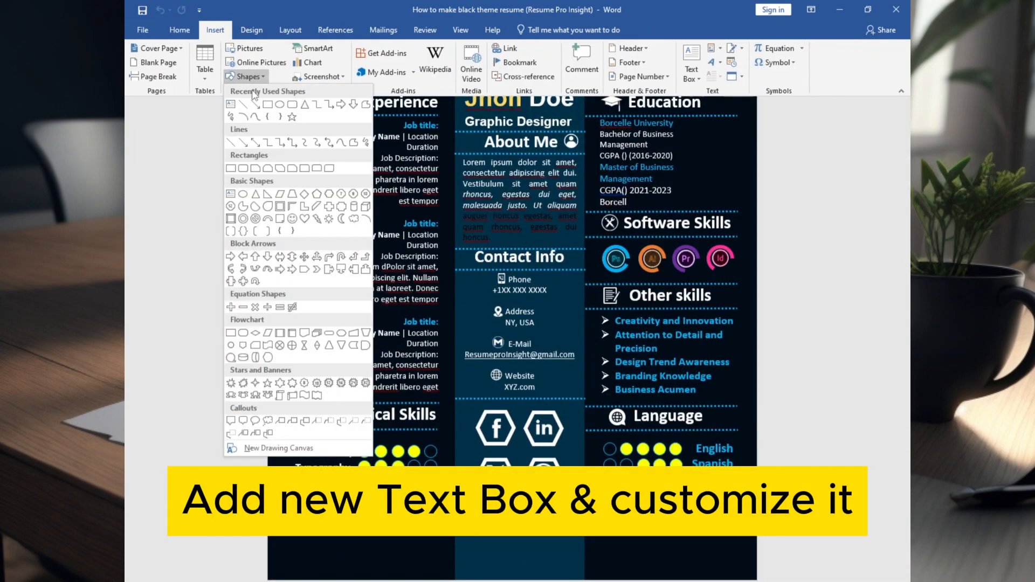
{"action": "left_click", "coordinate": [230, 104]}
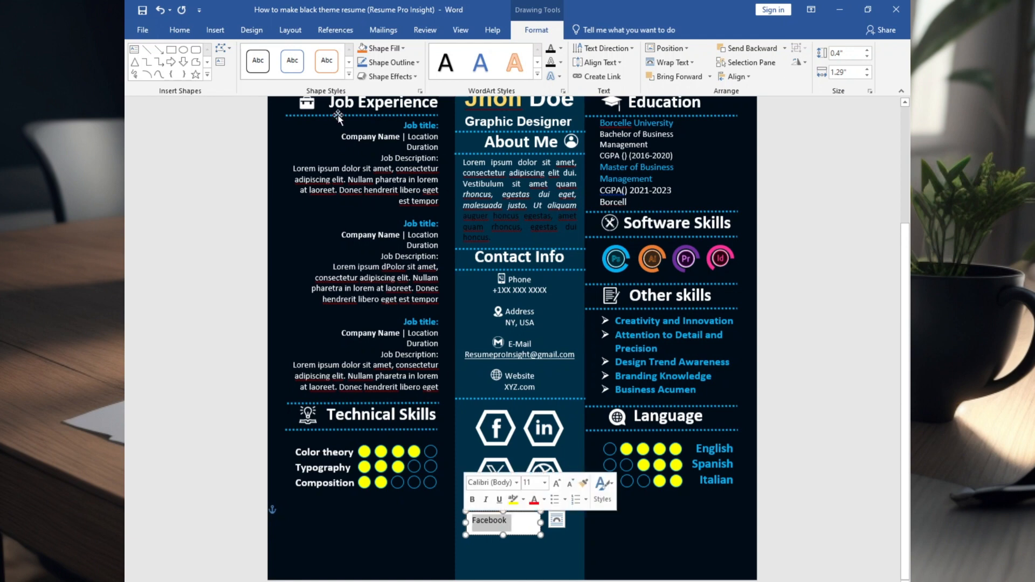
{"action": "left_click", "coordinate": [179, 30]}
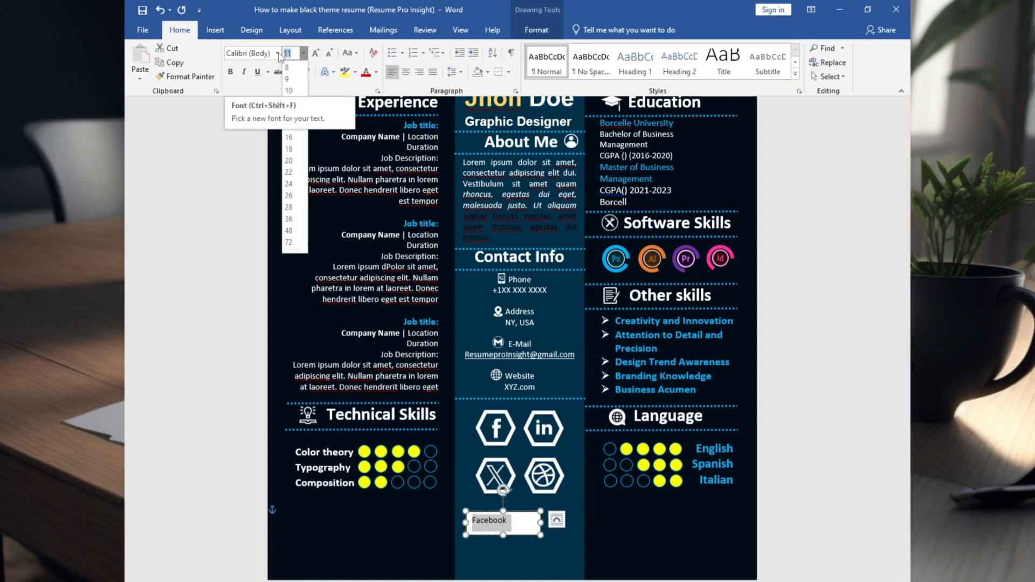
{"action": "type", "text": "16"}
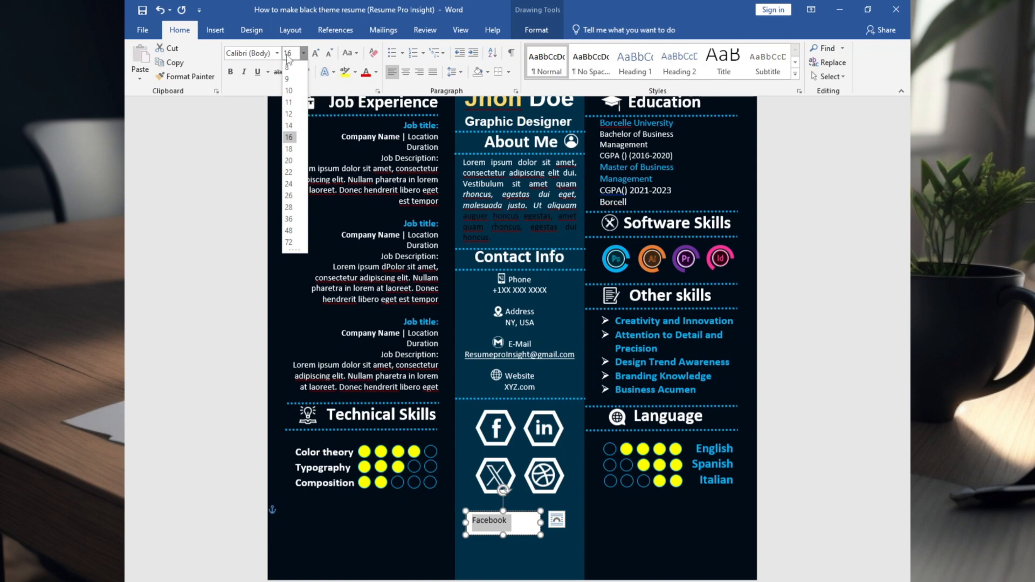
{"action": "key", "text": "Escape"}
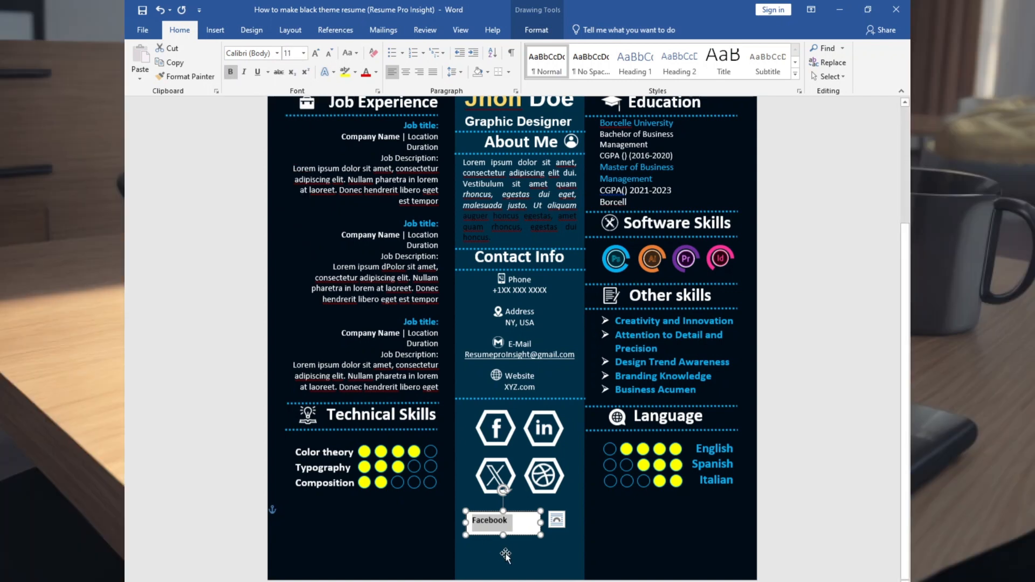
{"action": "left_click_drag", "start_coordinate": [504, 535], "coordinate": [504, 528]}
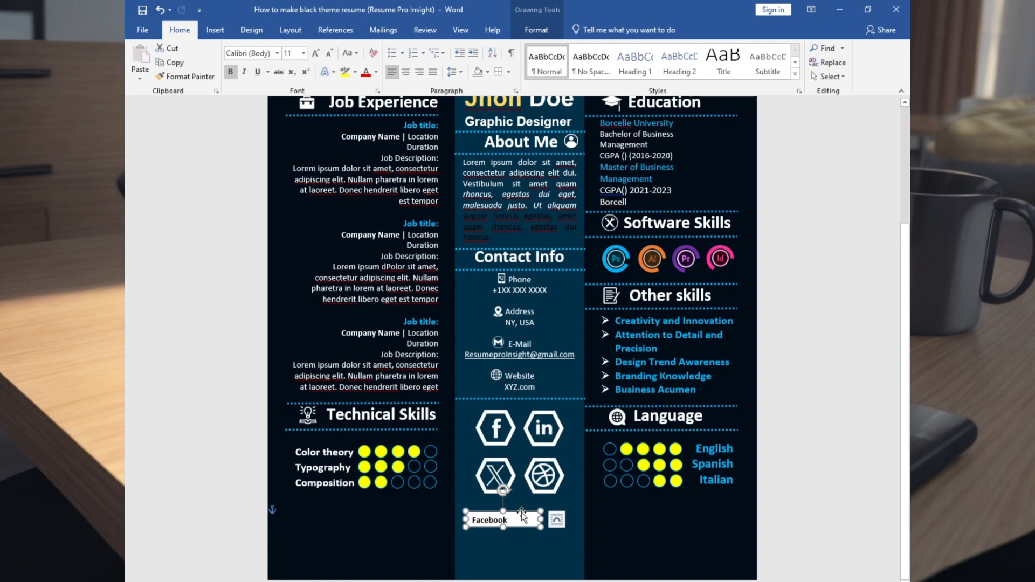
Remove the Facebook text box's white fill and border, then copy it
{"action": "right_click", "coordinate": [521, 510]}
{"action": "left_click", "coordinate": [560, 534]}
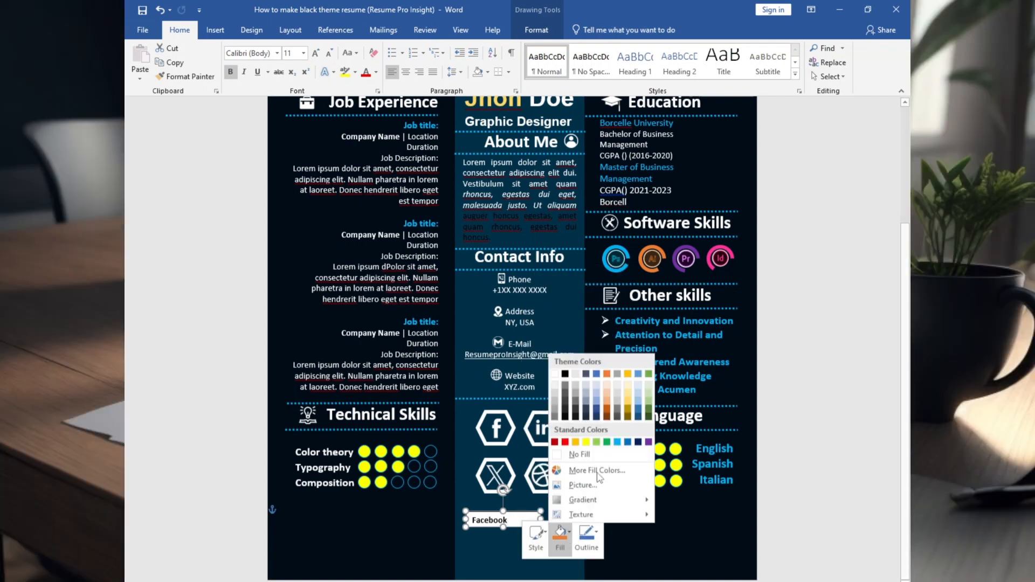
{"action": "left_click", "coordinate": [580, 455]}
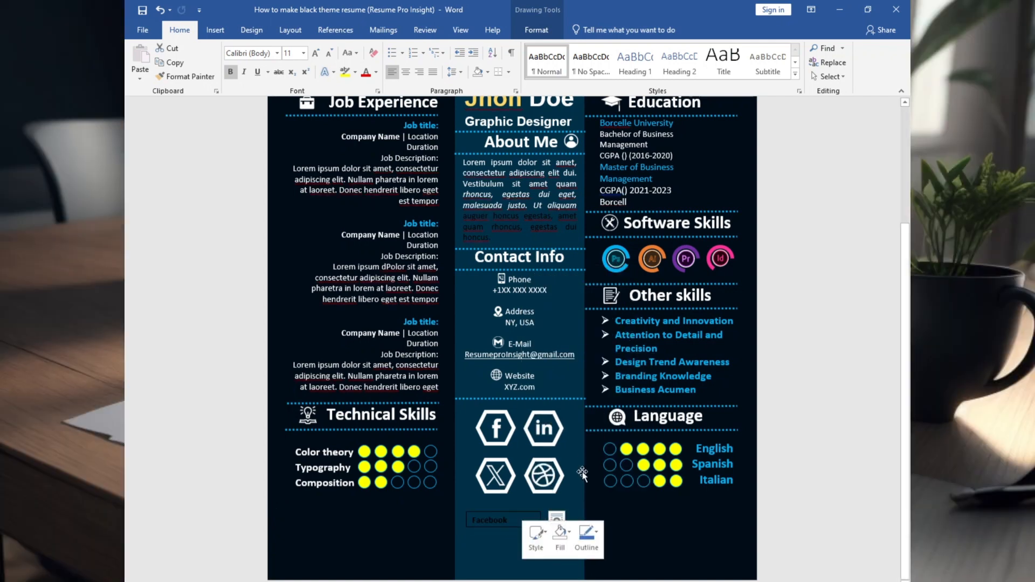
{"action": "left_click", "coordinate": [596, 534]}
{"action": "left_click", "coordinate": [596, 474]}
{"action": "left_click", "coordinate": [485, 517]}
{"action": "left_click", "coordinate": [487, 512]}
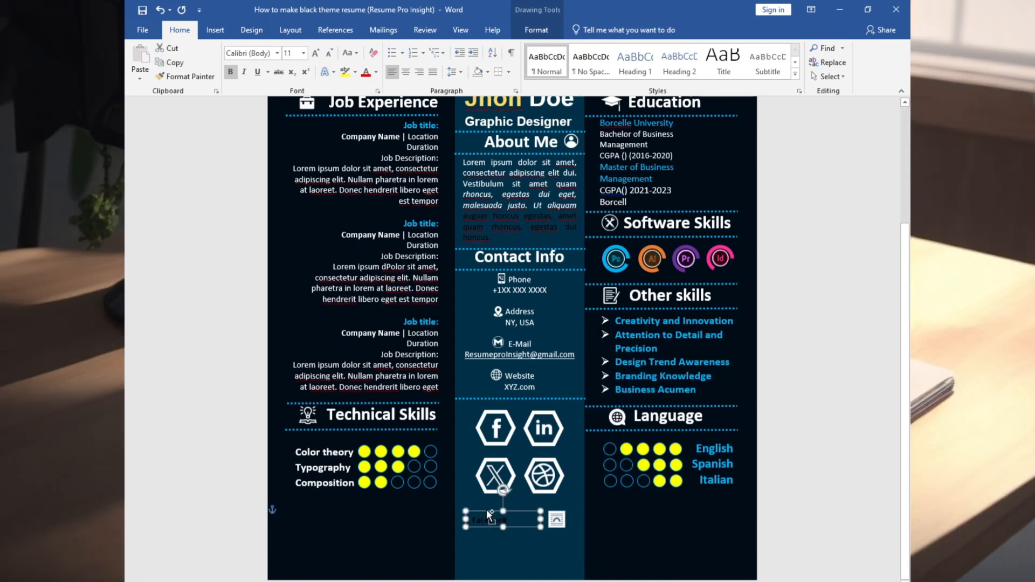
{"action": "key", "text": "ctrl+c"}
Make the word Facebook white
{"action": "left_click", "coordinate": [474, 520]}
{"action": "double_click", "coordinate": [509, 521]}
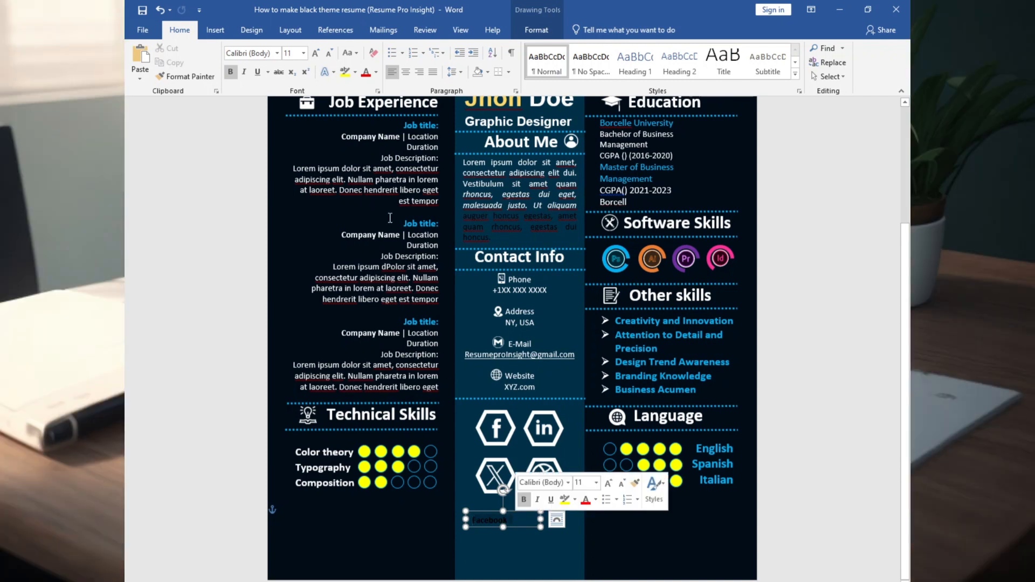
{"action": "left_click", "coordinate": [376, 73]}
{"action": "left_click", "coordinate": [365, 114]}
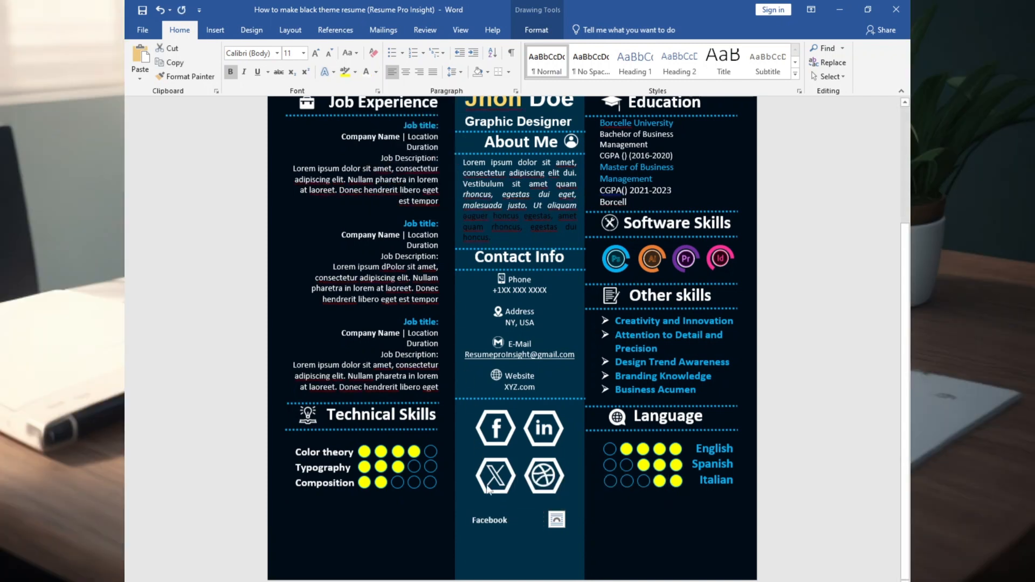
Paste copies of the Facebook label and move one under the Facebook icon
{"action": "left_click", "coordinate": [488, 512]}
{"action": "key", "text": "ctrl+c"}
{"action": "key", "text": "ctrl+v"}
{"action": "key", "text": "ctrl+v"}
{"action": "key", "text": "ctrl+v"}
{"action": "scroll", "coordinate": [506, 470], "scroll_direction": "up", "scroll_amount": 14}
{"action": "left_click_drag", "start_coordinate": [518, 543], "coordinate": [532, 409]}
Nudge the X and Dribbble icons down and adjust the label positions
{"action": "left_click", "coordinate": [539, 481]}
{"action": "left_click", "coordinate": [507, 502], "text": "shift"}
{"action": "left_click", "coordinate": [635, 507], "text": "shift"}
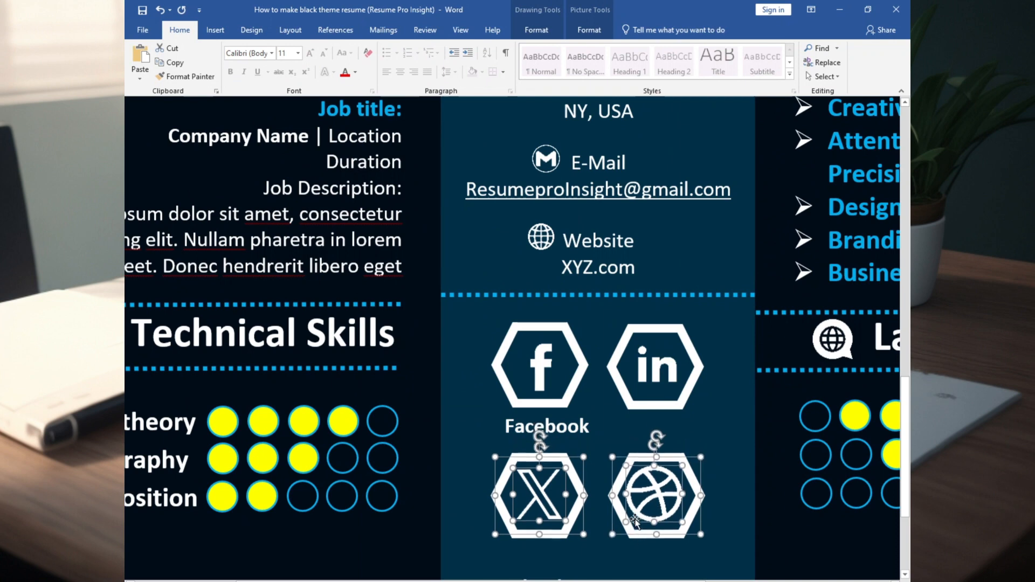
{"action": "key", "text": "Down"}
{"action": "left_click_drag", "start_coordinate": [593, 441], "coordinate": [597, 444]}
{"action": "left_click_drag", "start_coordinate": [673, 429], "coordinate": [558, 444]}
{"action": "left_click_drag", "start_coordinate": [595, 426], "coordinate": [609, 425]}
{"action": "scroll", "coordinate": [594, 431], "scroll_direction": "down", "scroll_amount": 3}
{"action": "left_click", "coordinate": [505, 414]}
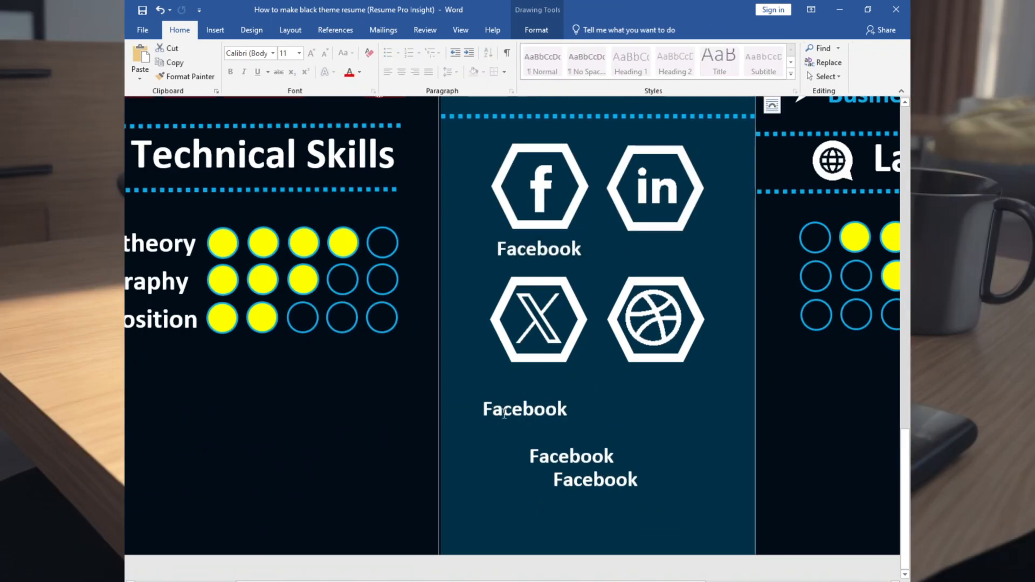